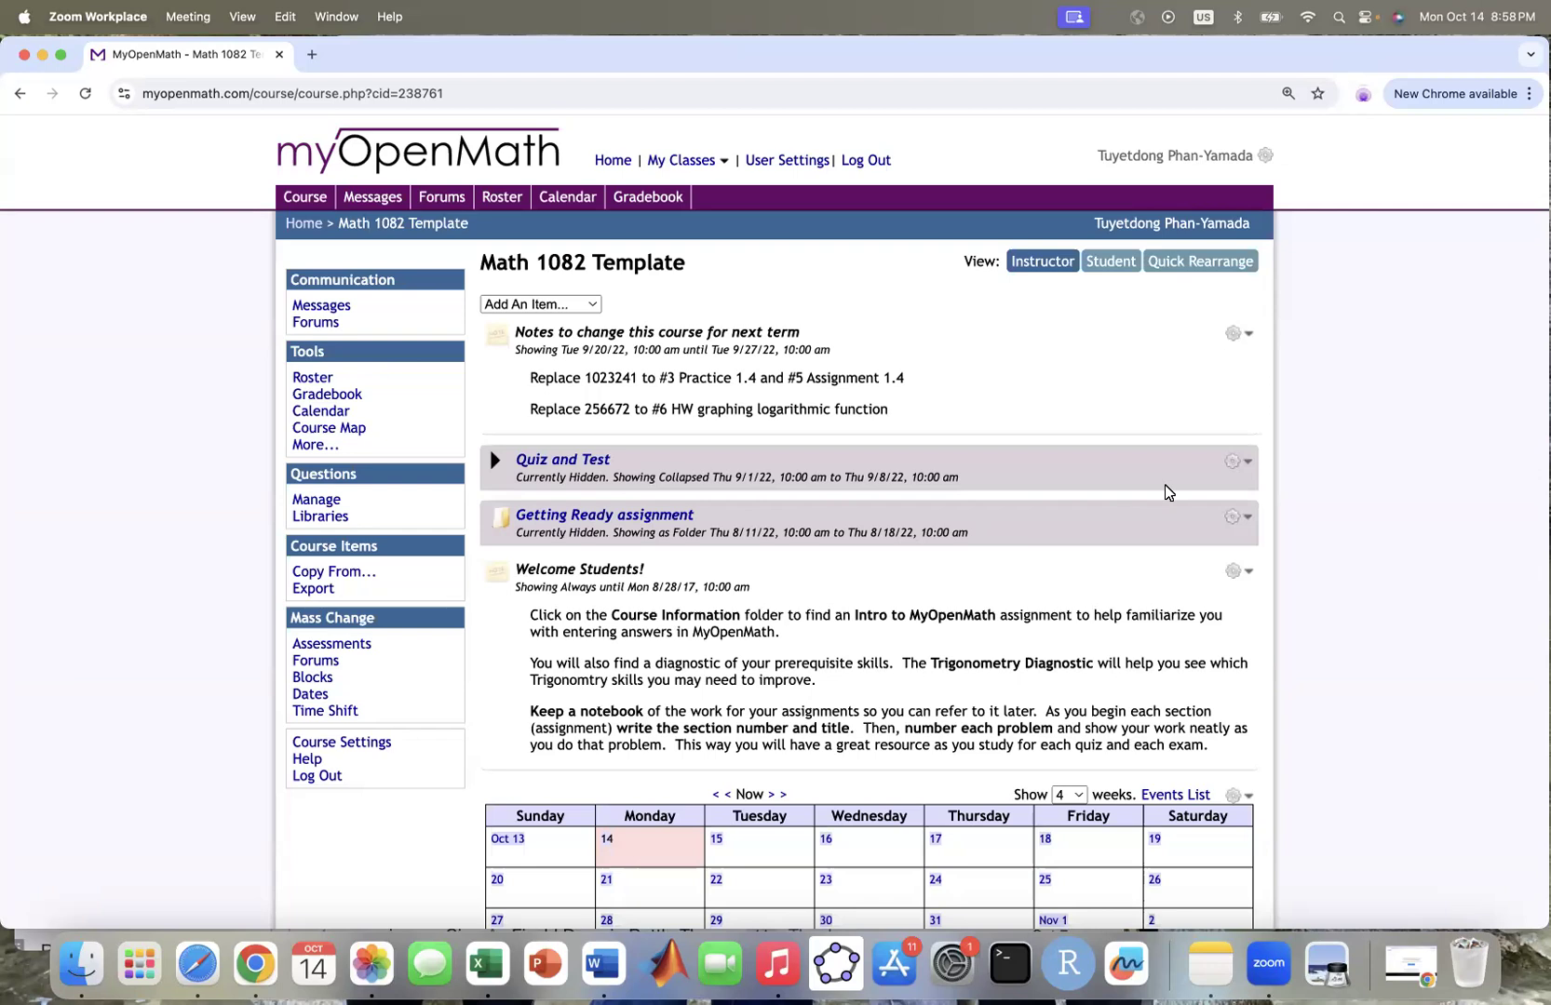
Step: Choose Add Assessment from the Add An Item list in the Math 1082 Template course
{"action": "left_click", "coordinate": [593, 311]}
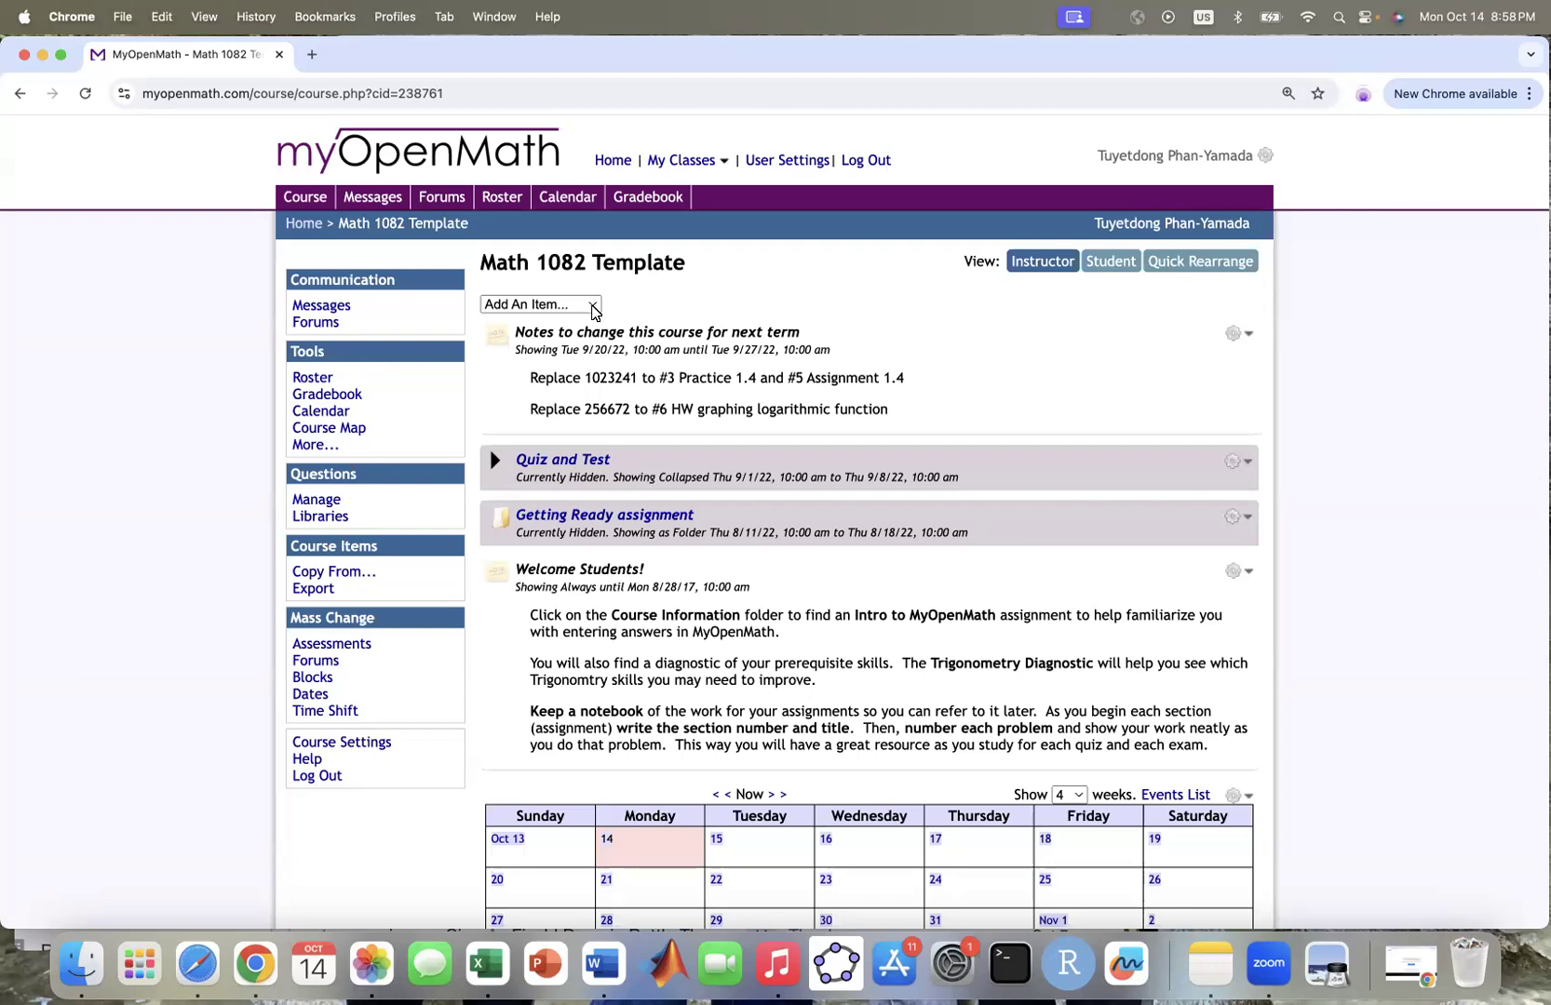
{"action": "left_click", "coordinate": [593, 311]}
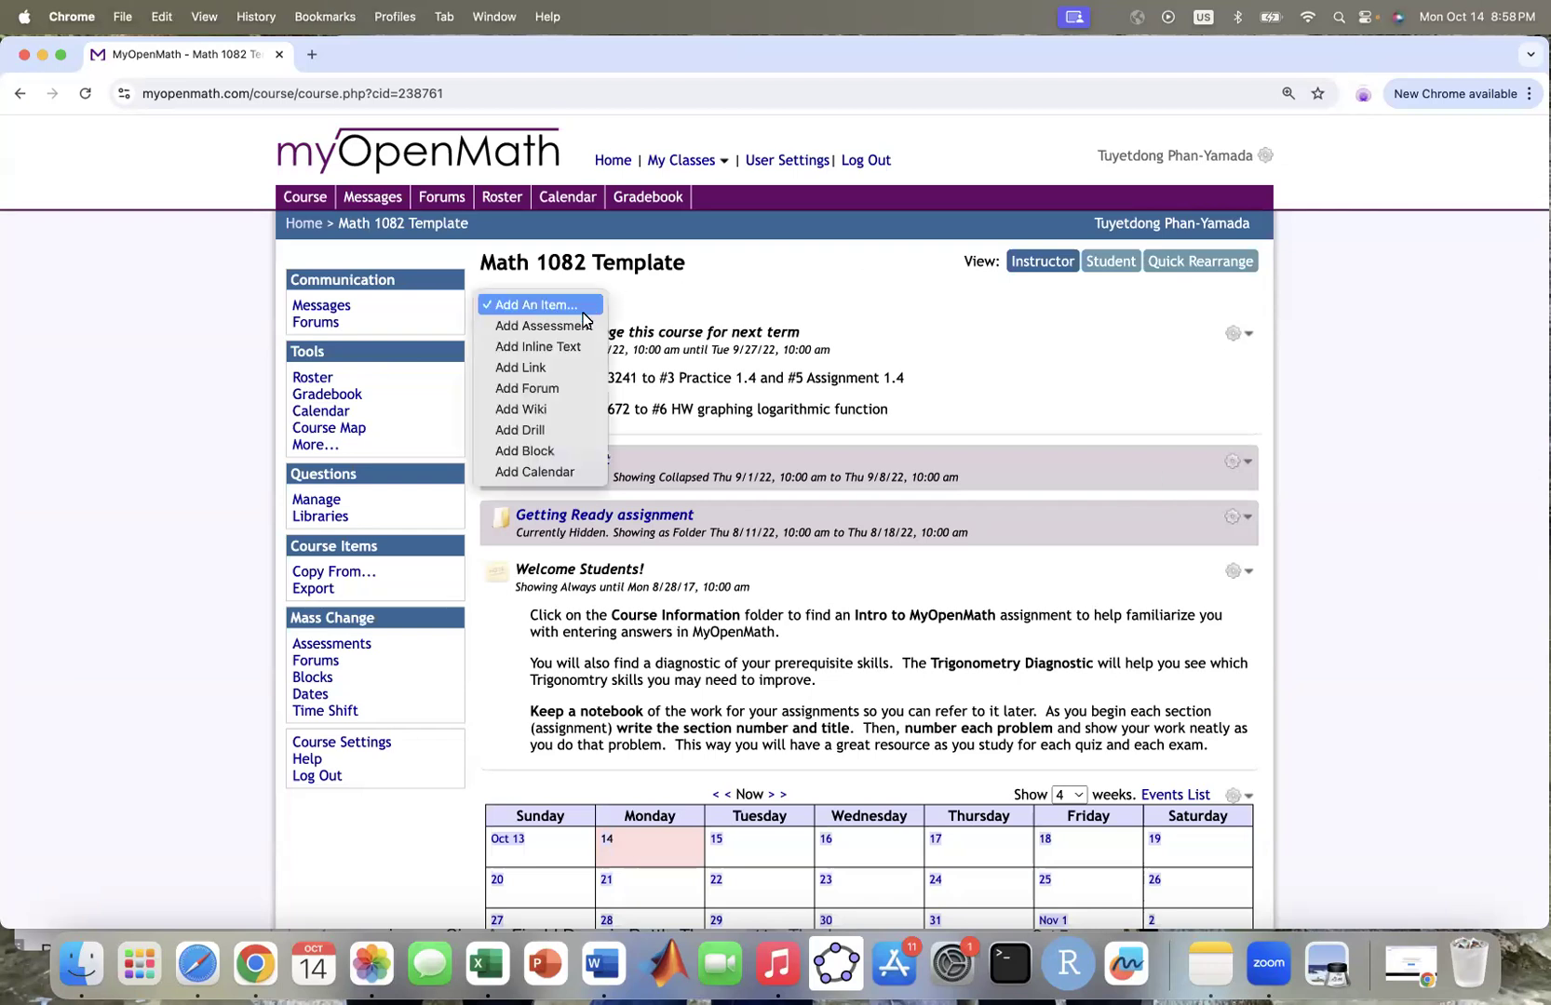
{"action": "left_click", "coordinate": [570, 326]}
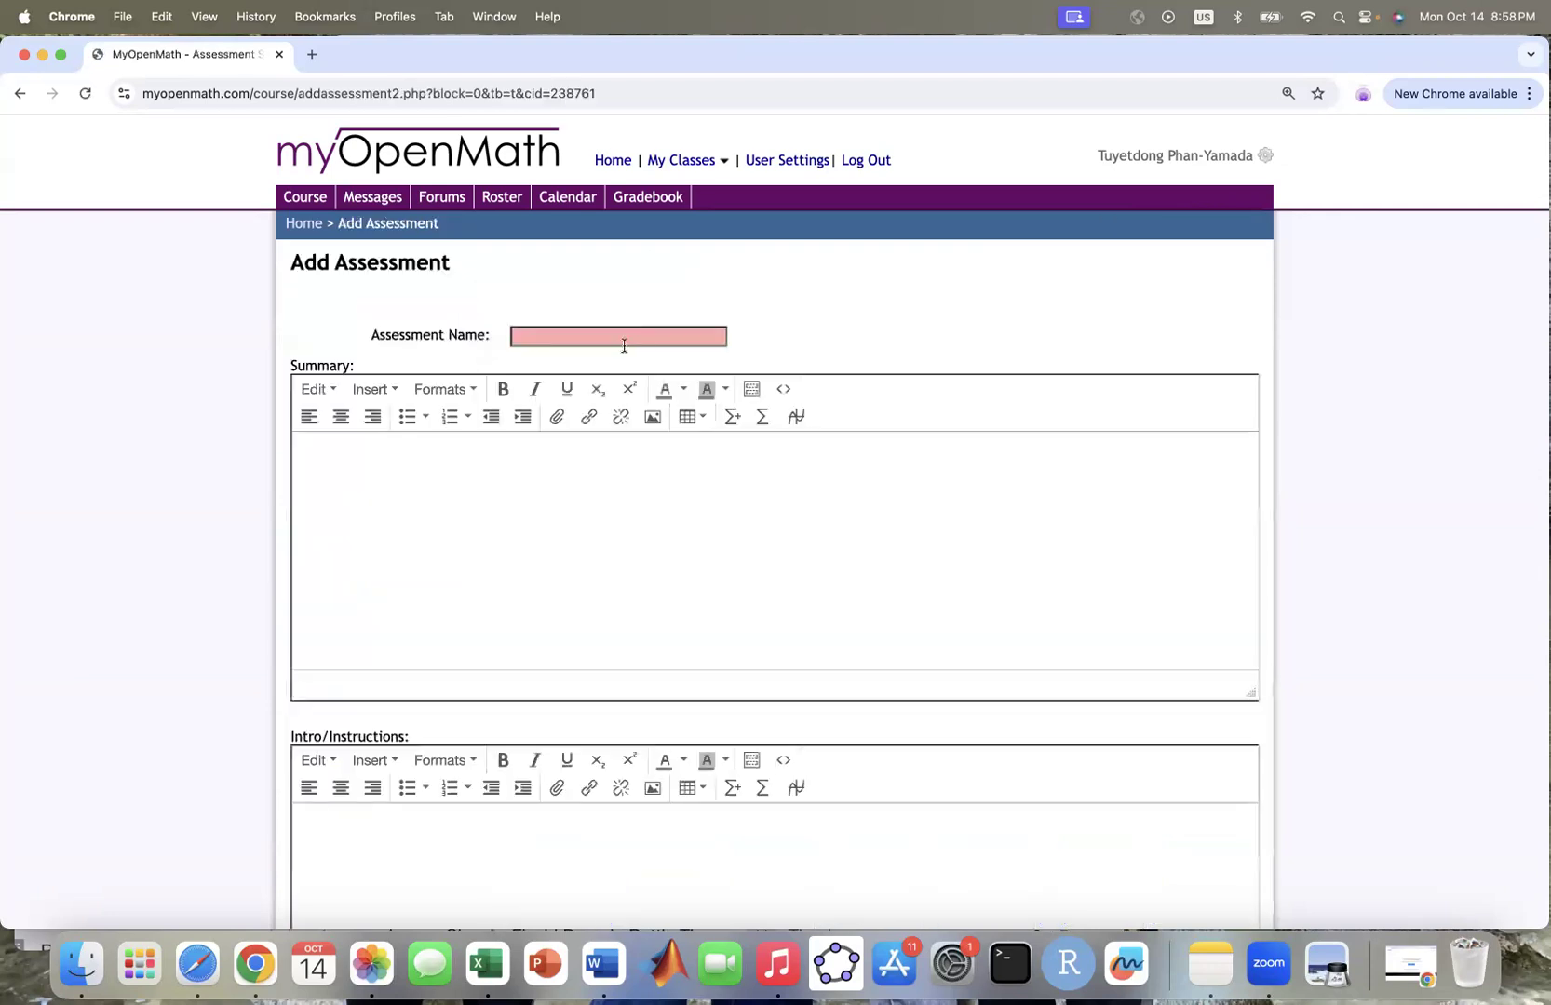
Step: Name the new assessment 'Exam 1' and create it with the default core options
{"action": "left_click", "coordinate": [580, 335]}
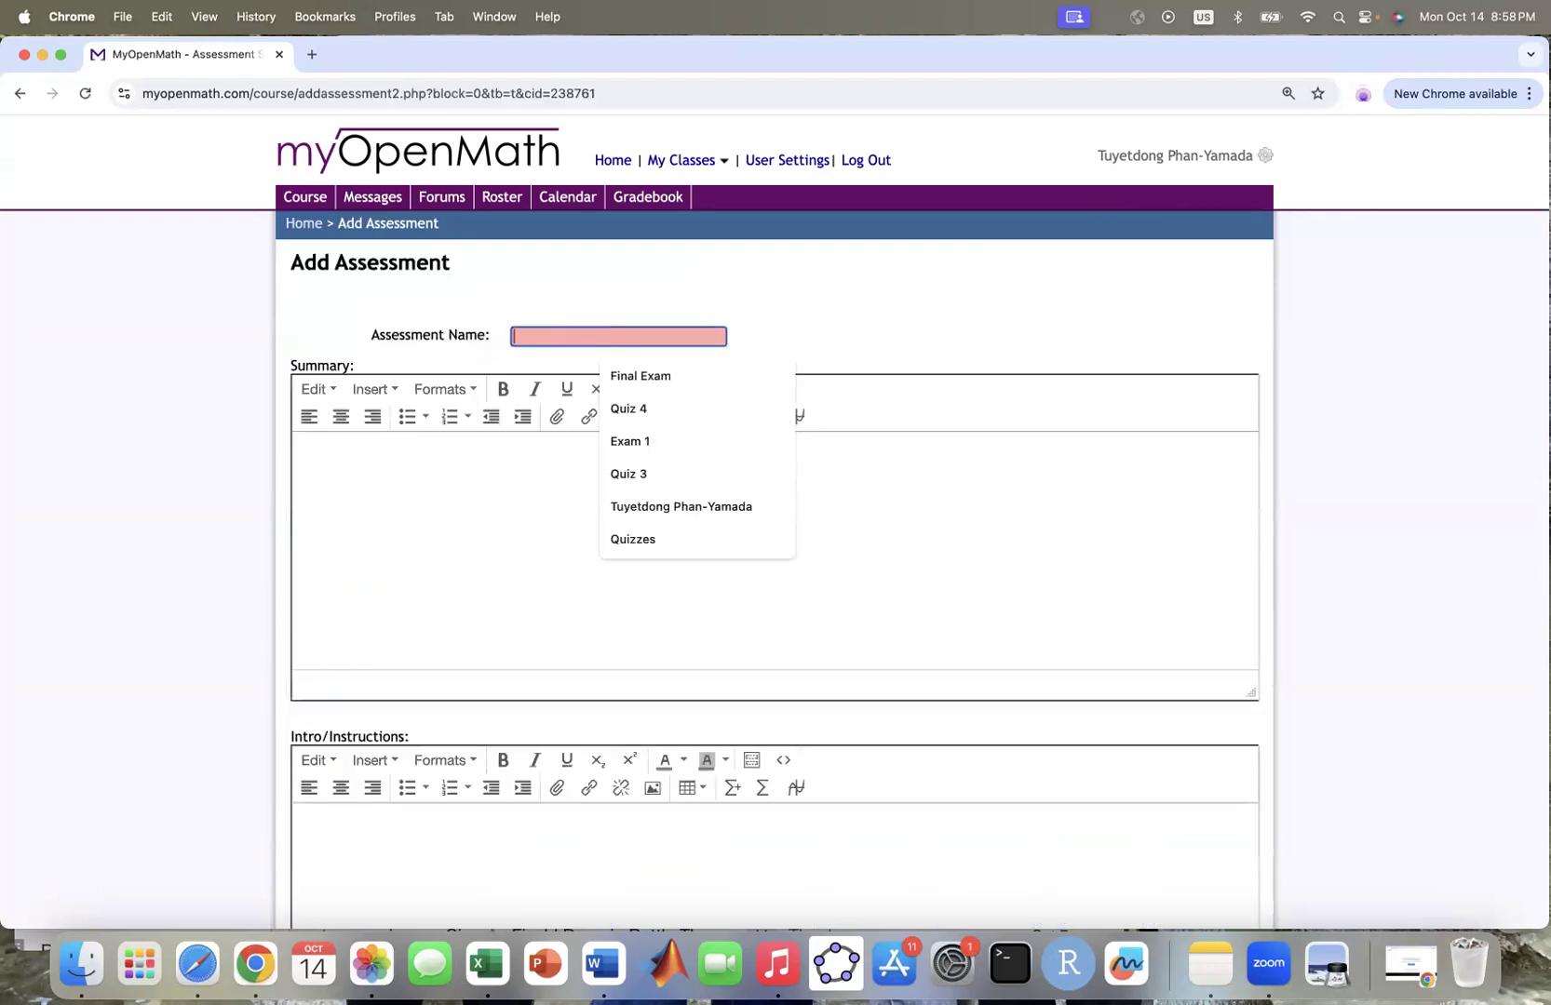
{"action": "type", "text": "Exam 1"}
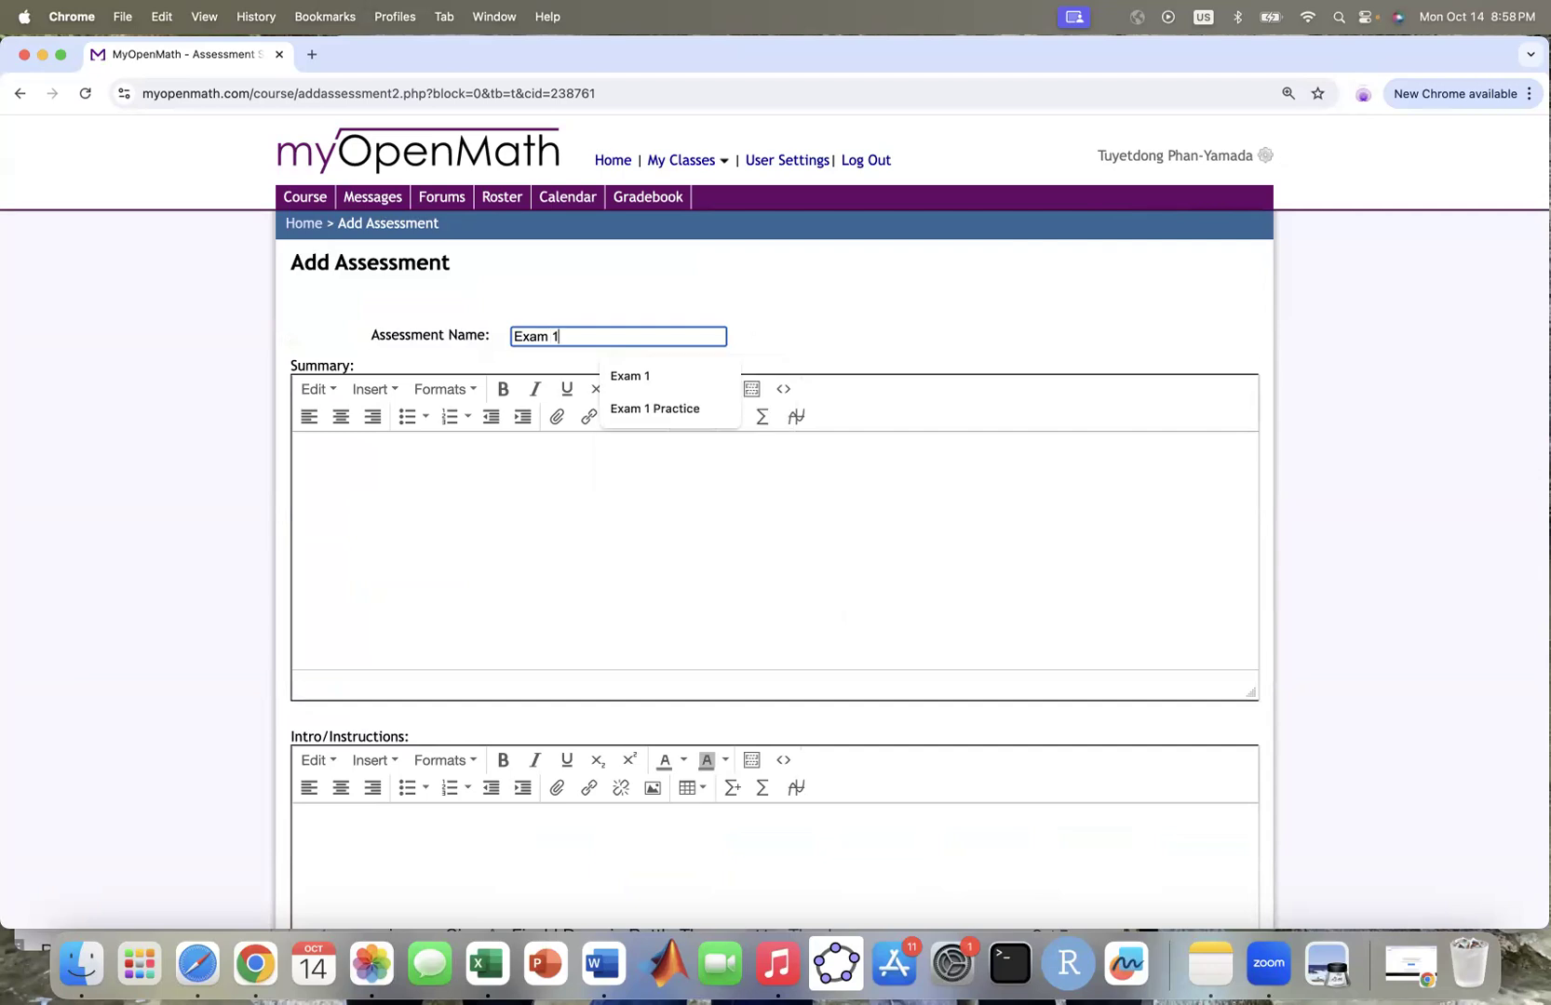
{"action": "left_click", "coordinate": [639, 375]}
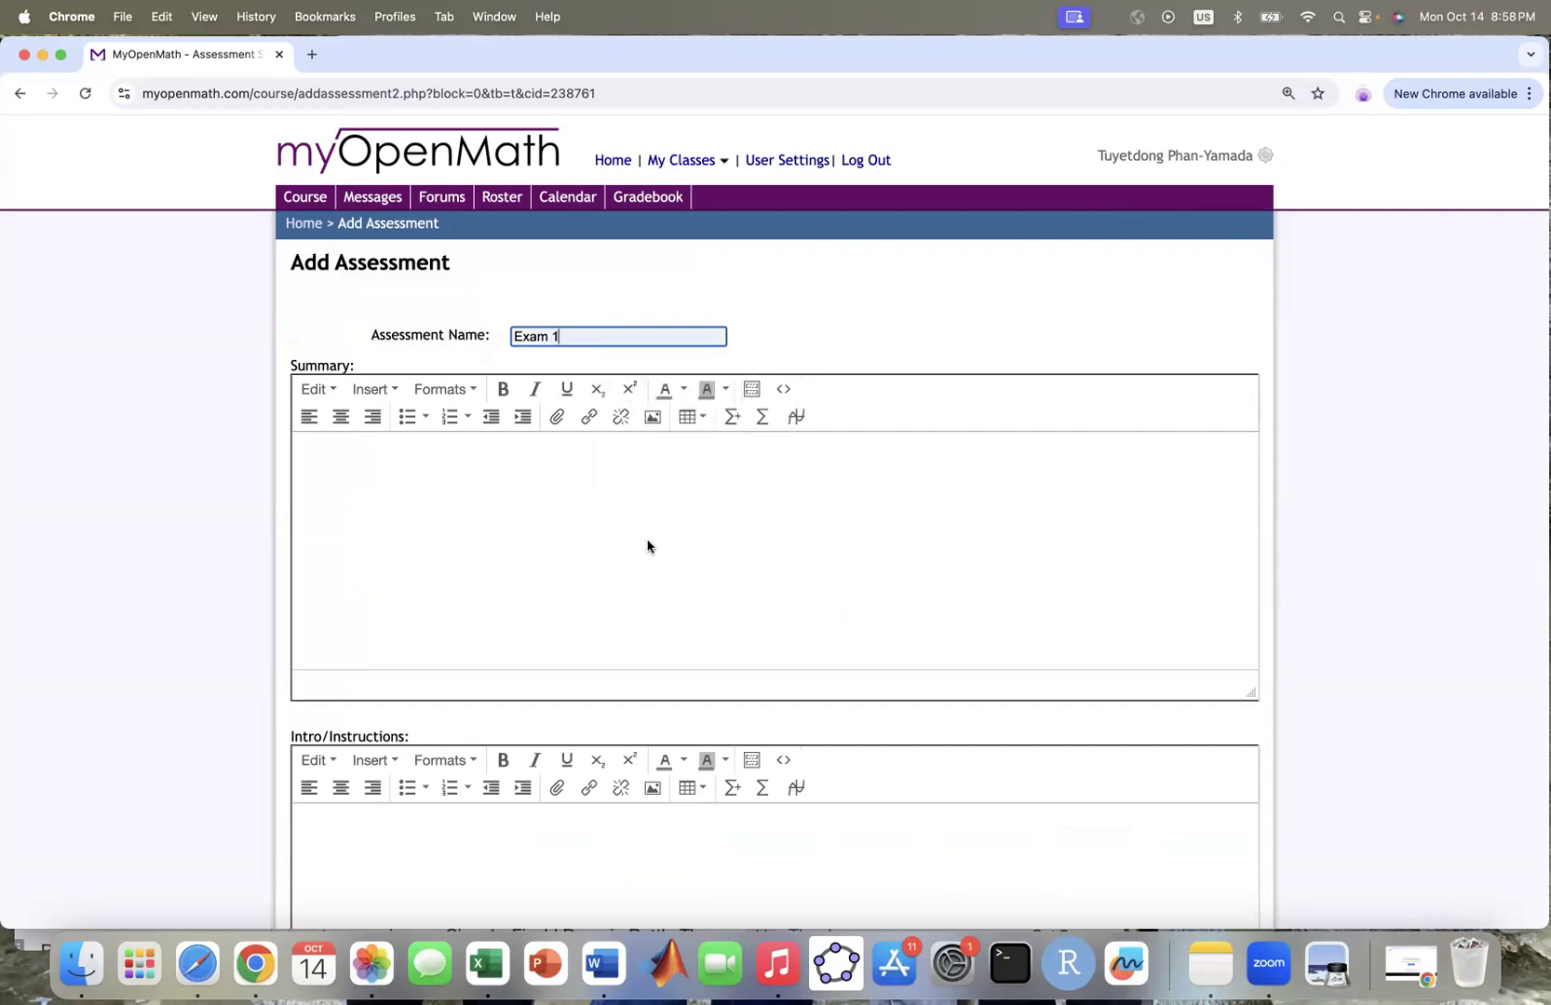
{"action": "scroll", "coordinate": [648, 544], "scroll_direction": "down", "scroll_amount": 10}
{"action": "scroll", "coordinate": [648, 545], "scroll_direction": "down", "scroll_amount": 2}
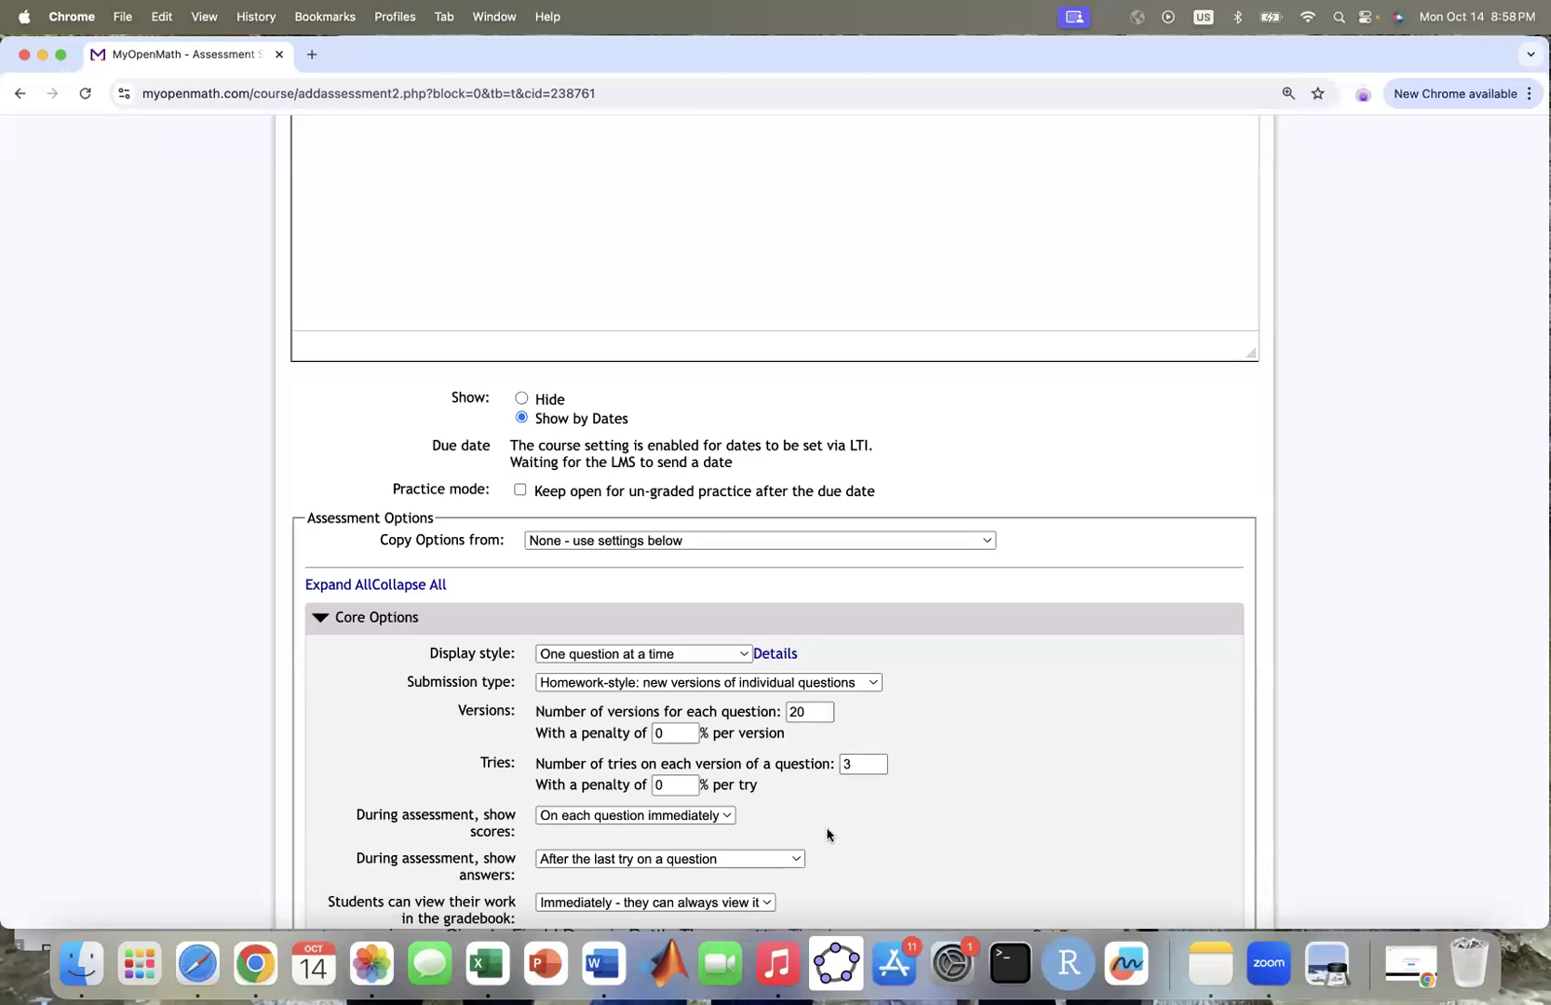
{"action": "scroll", "coordinate": [827, 835], "scroll_direction": "down", "scroll_amount": 5}
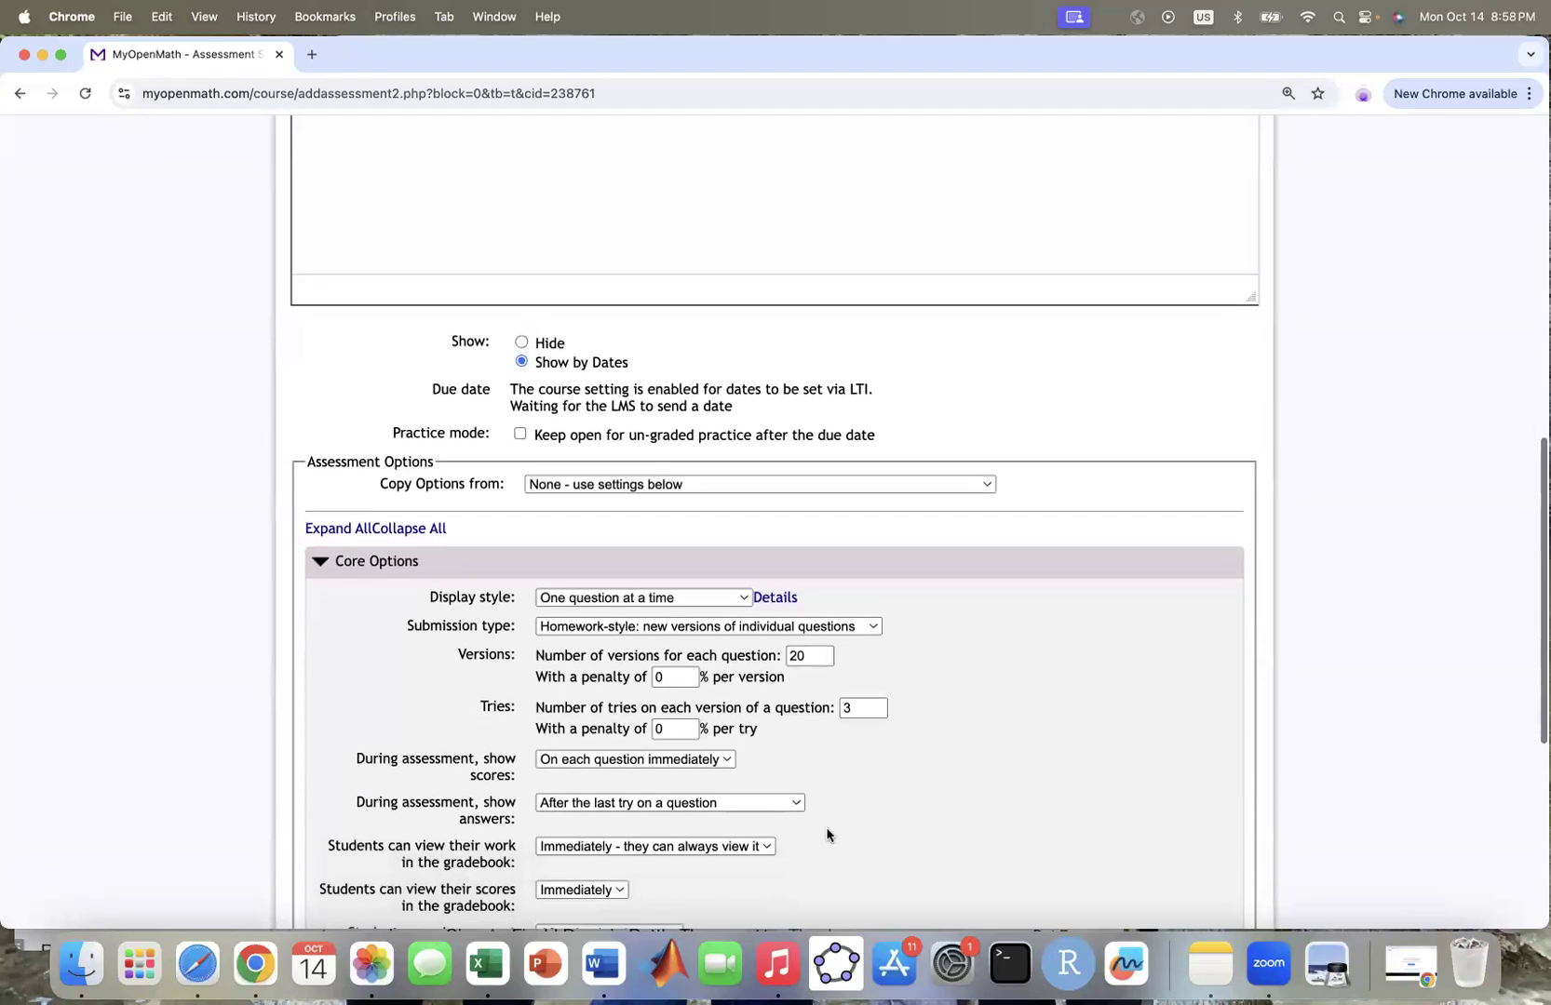
{"action": "scroll", "coordinate": [826, 835], "scroll_direction": "down", "scroll_amount": 1}
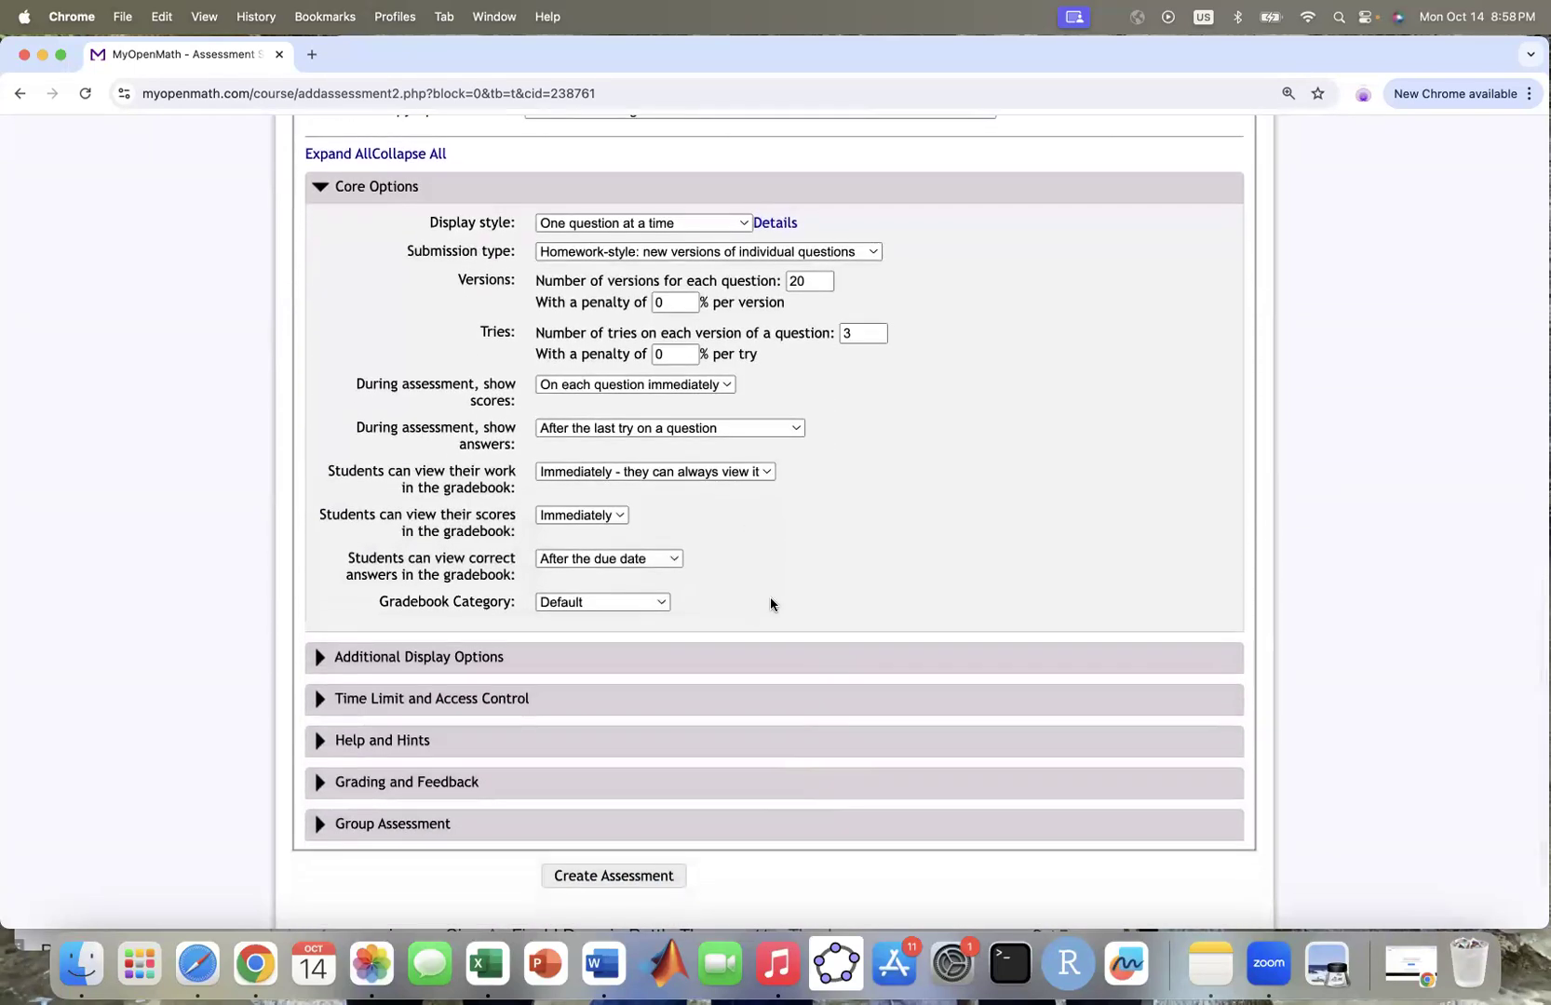
{"action": "left_click", "coordinate": [612, 877]}
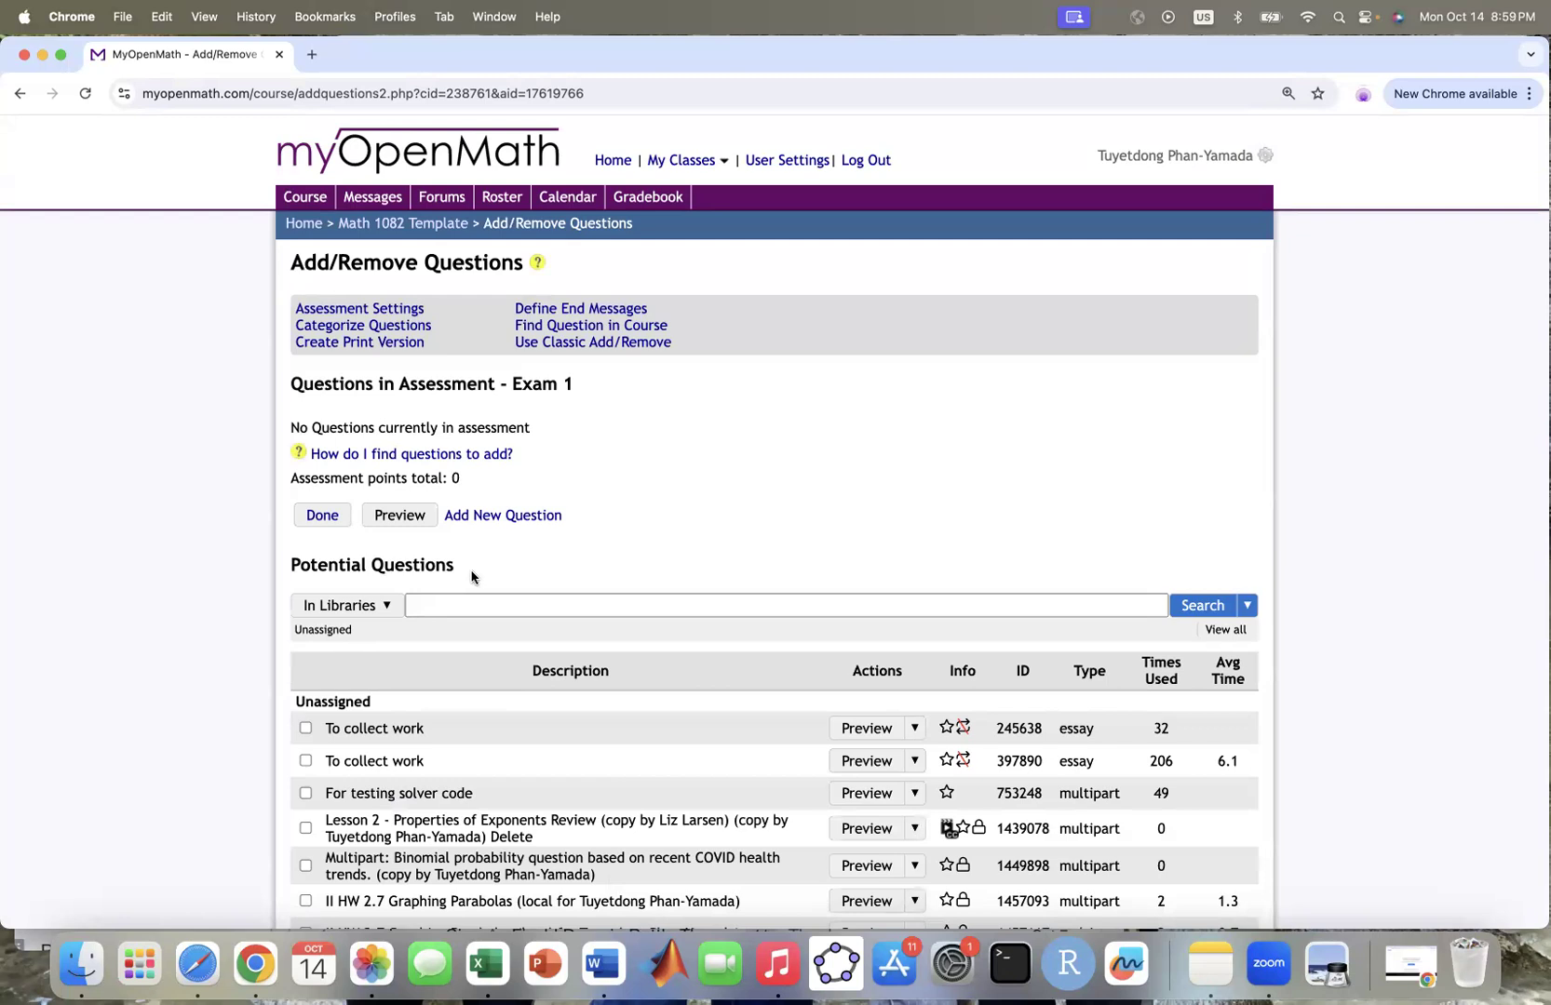
Step: Switch the question source from In Libraries to Select Assessments to browse existing course assessments
{"action": "left_click", "coordinate": [390, 609]}
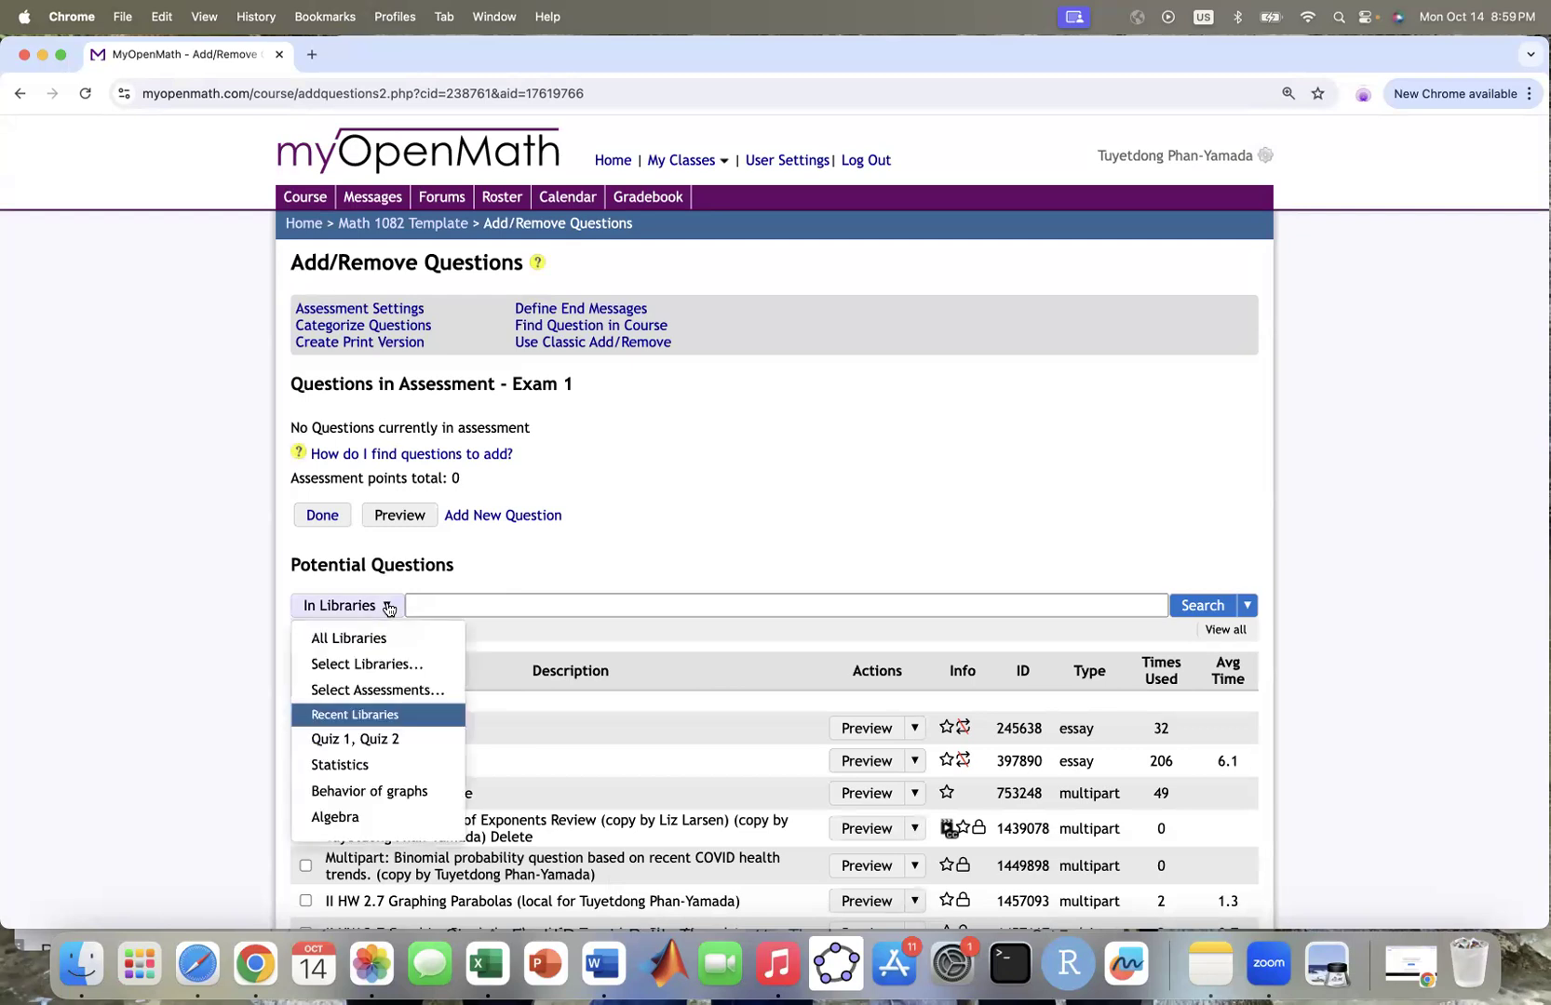
{"action": "left_click", "coordinate": [386, 688]}
{"action": "scroll", "coordinate": [749, 560], "scroll_direction": "down", "scroll_amount": 10}
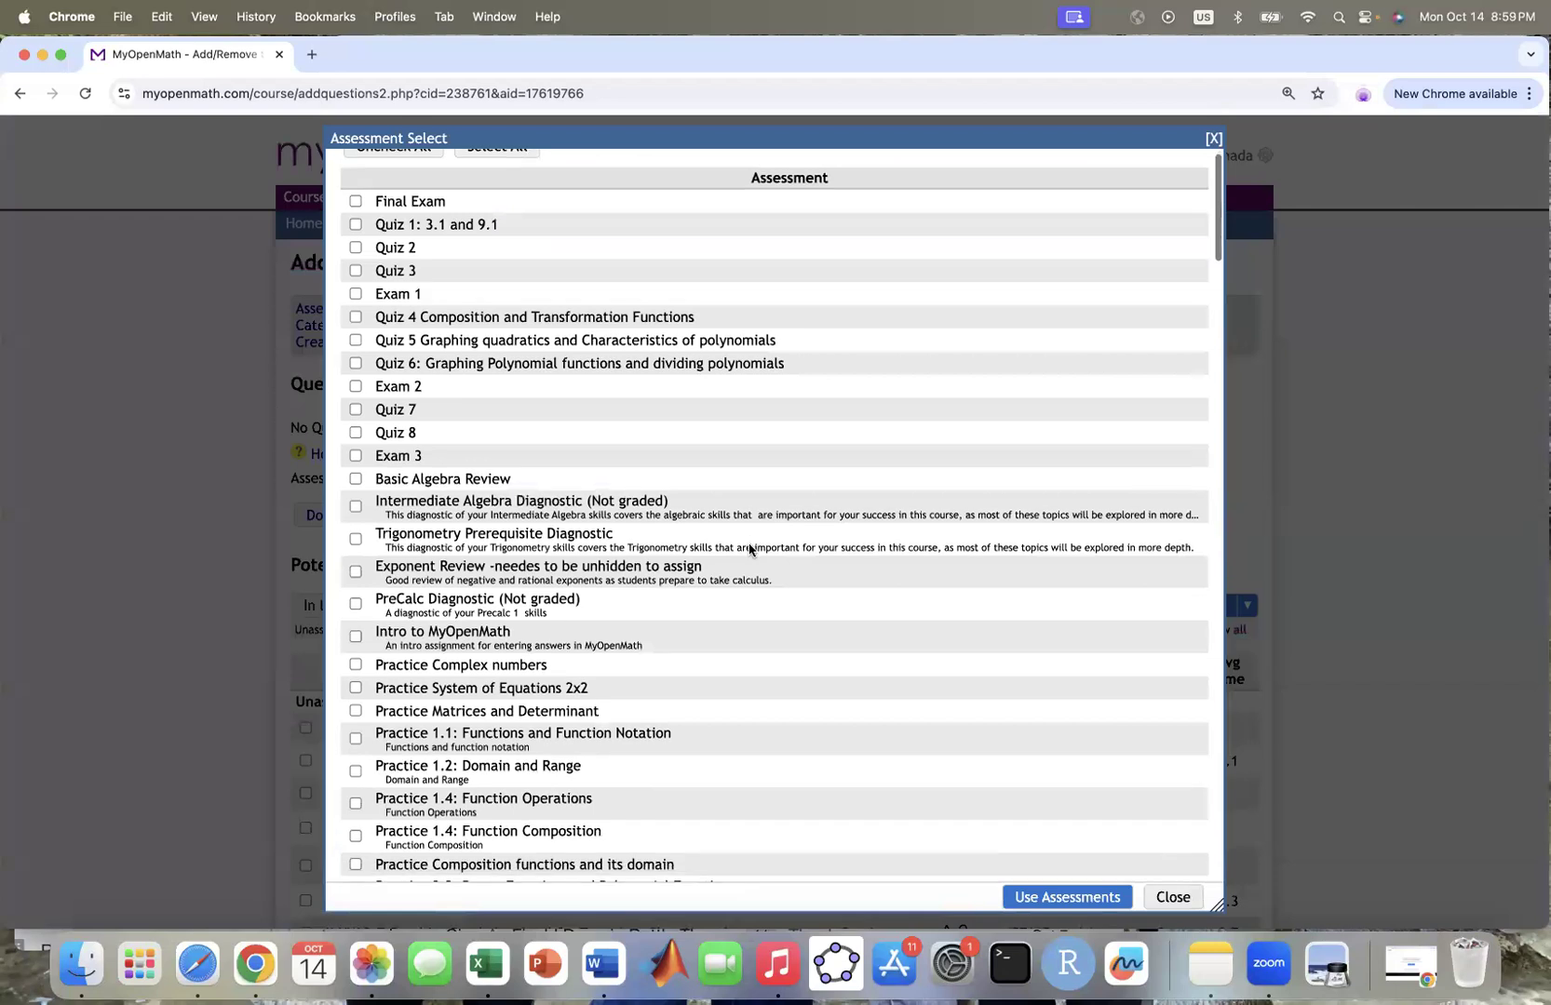
Step: Use Assignment 1.1 (Functions and Function Notation) and Assignment 1.2 (Domain and Range) as question sources
{"action": "scroll", "coordinate": [750, 548], "scroll_direction": "down", "scroll_amount": 8}
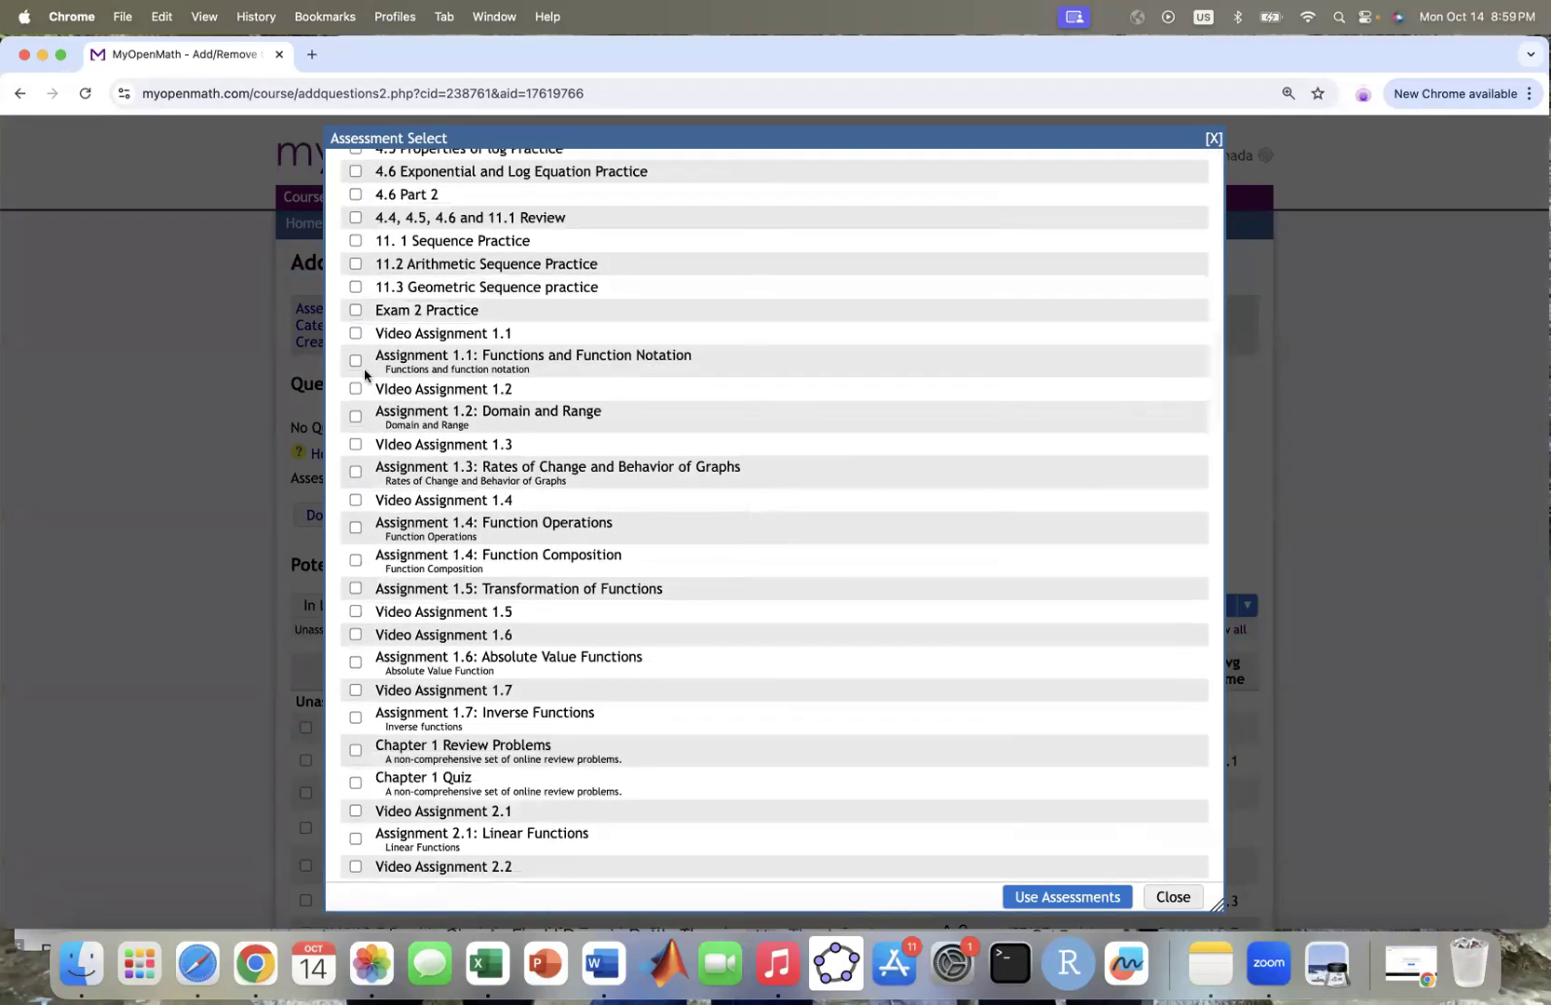
{"action": "left_click", "coordinate": [356, 361]}
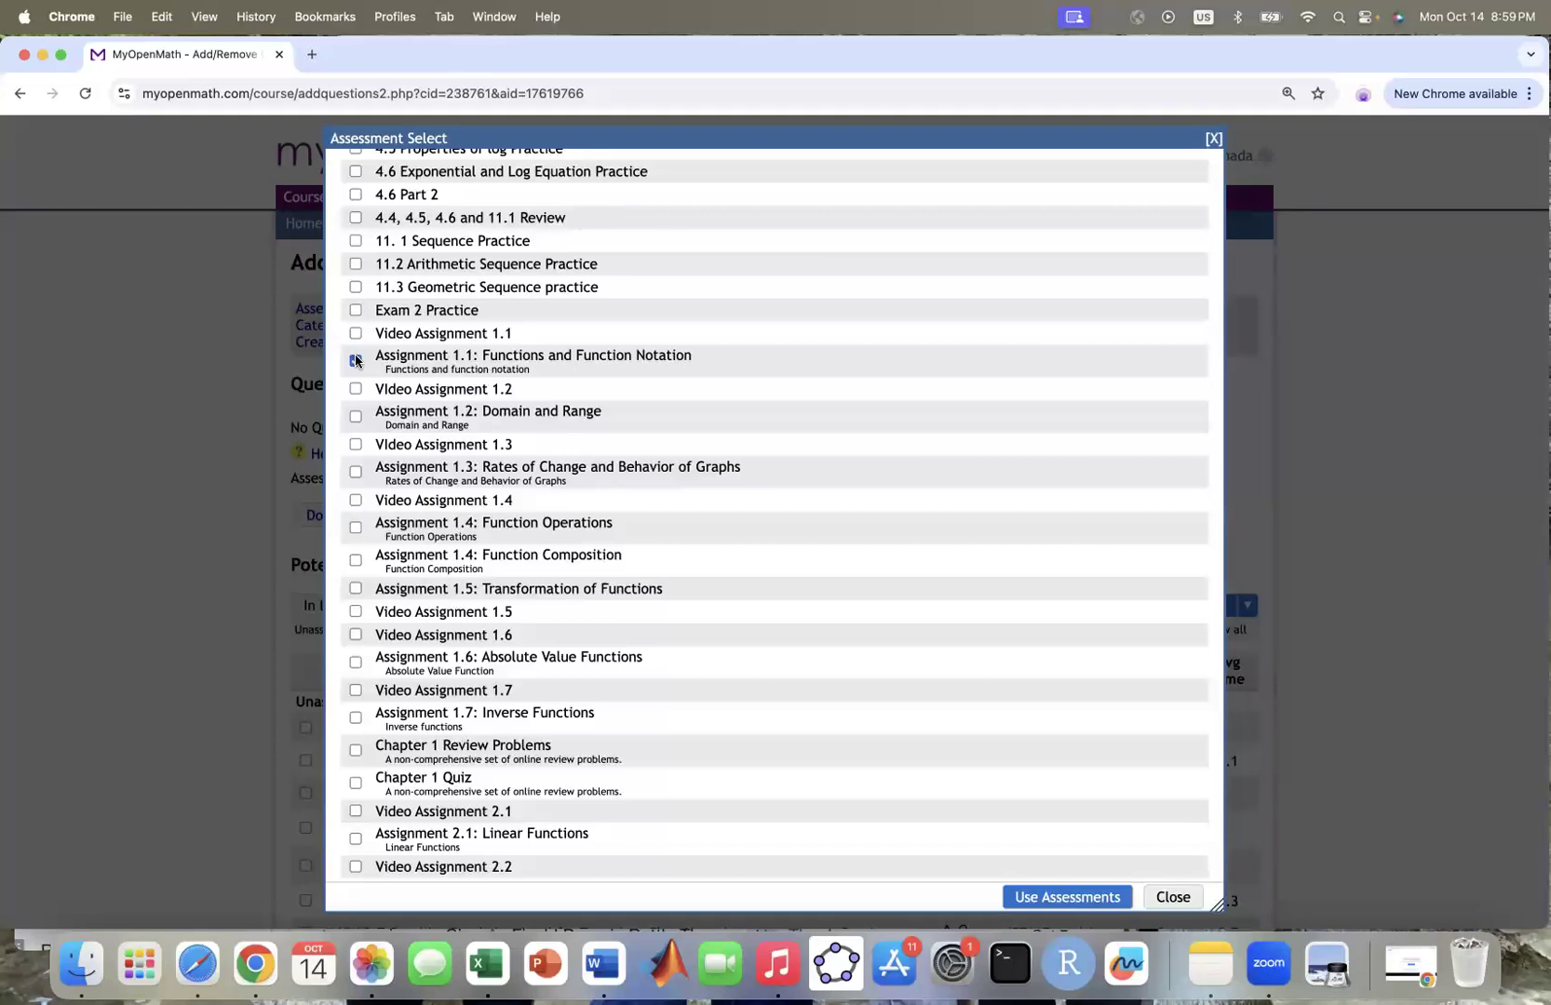
{"action": "left_click", "coordinate": [356, 417]}
{"action": "left_click", "coordinate": [1066, 898]}
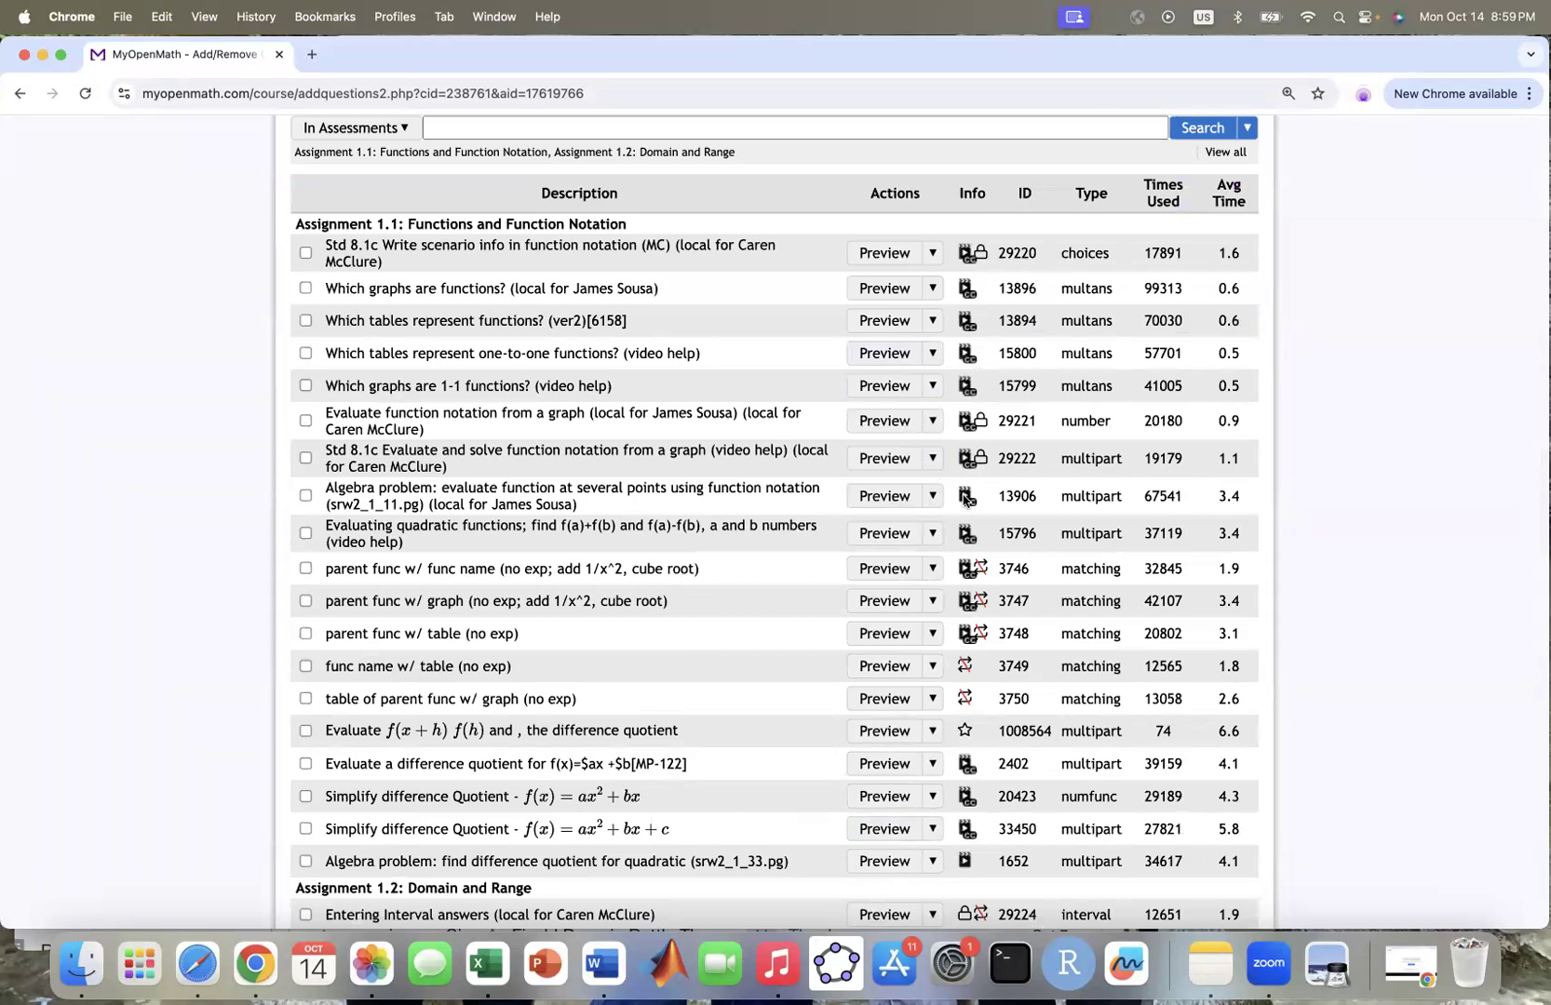
Step: Preview and check the one-to-one functions table question and parent function matching question 3746
{"action": "left_click", "coordinate": [885, 353]}
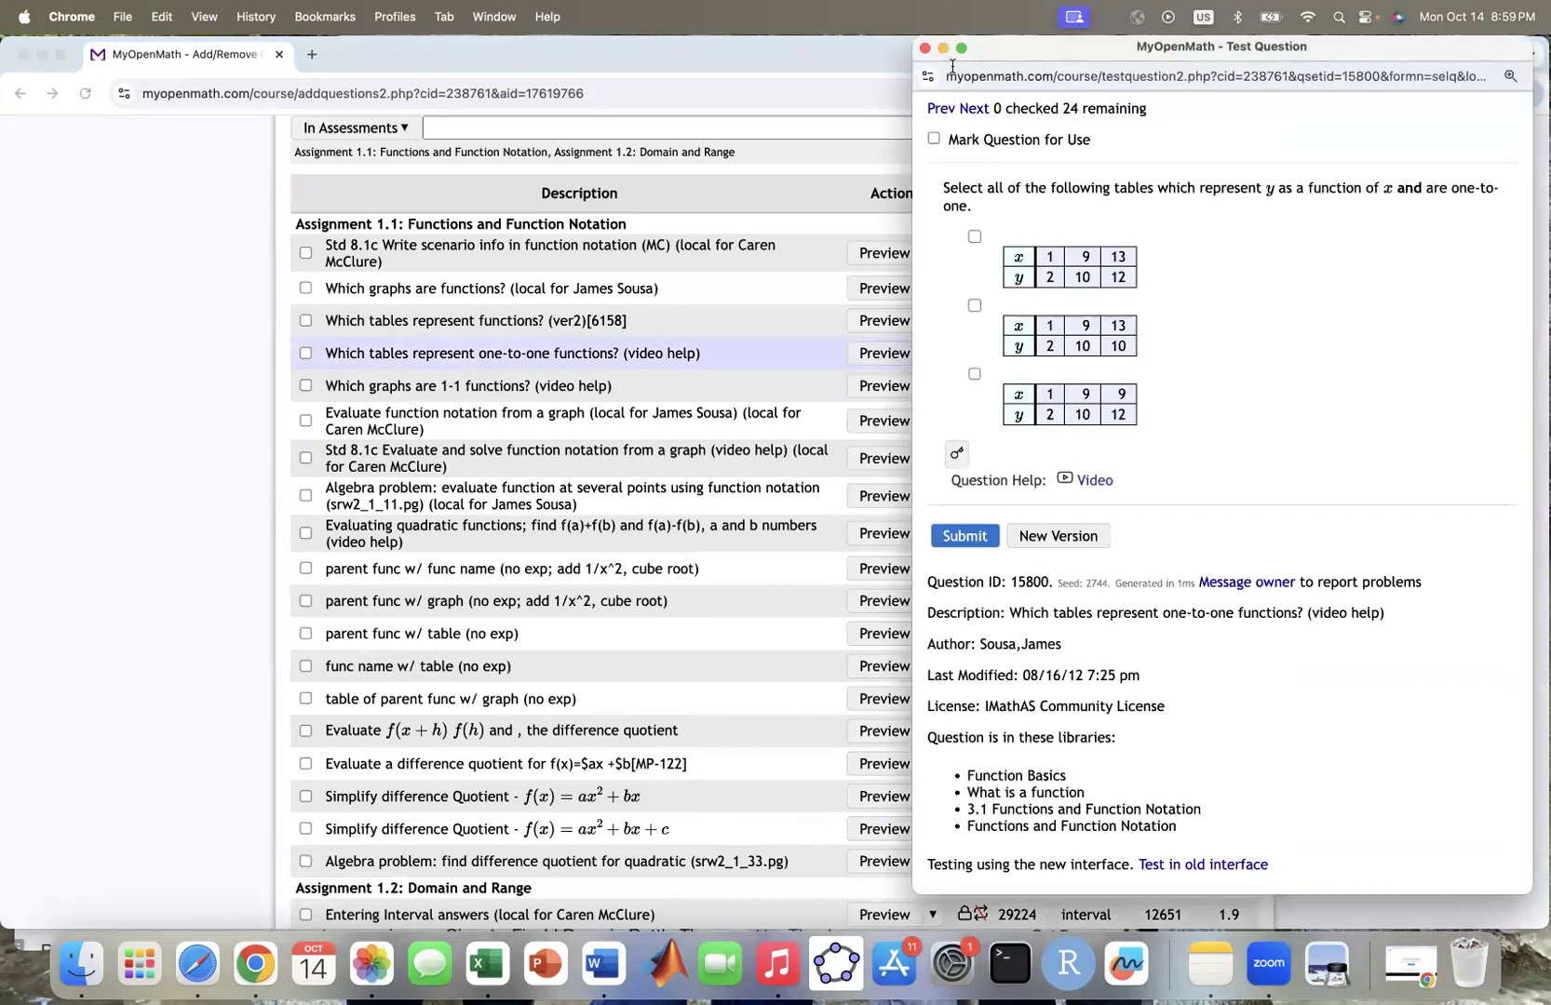
{"action": "left_click", "coordinate": [925, 48]}
{"action": "left_click", "coordinate": [306, 354]}
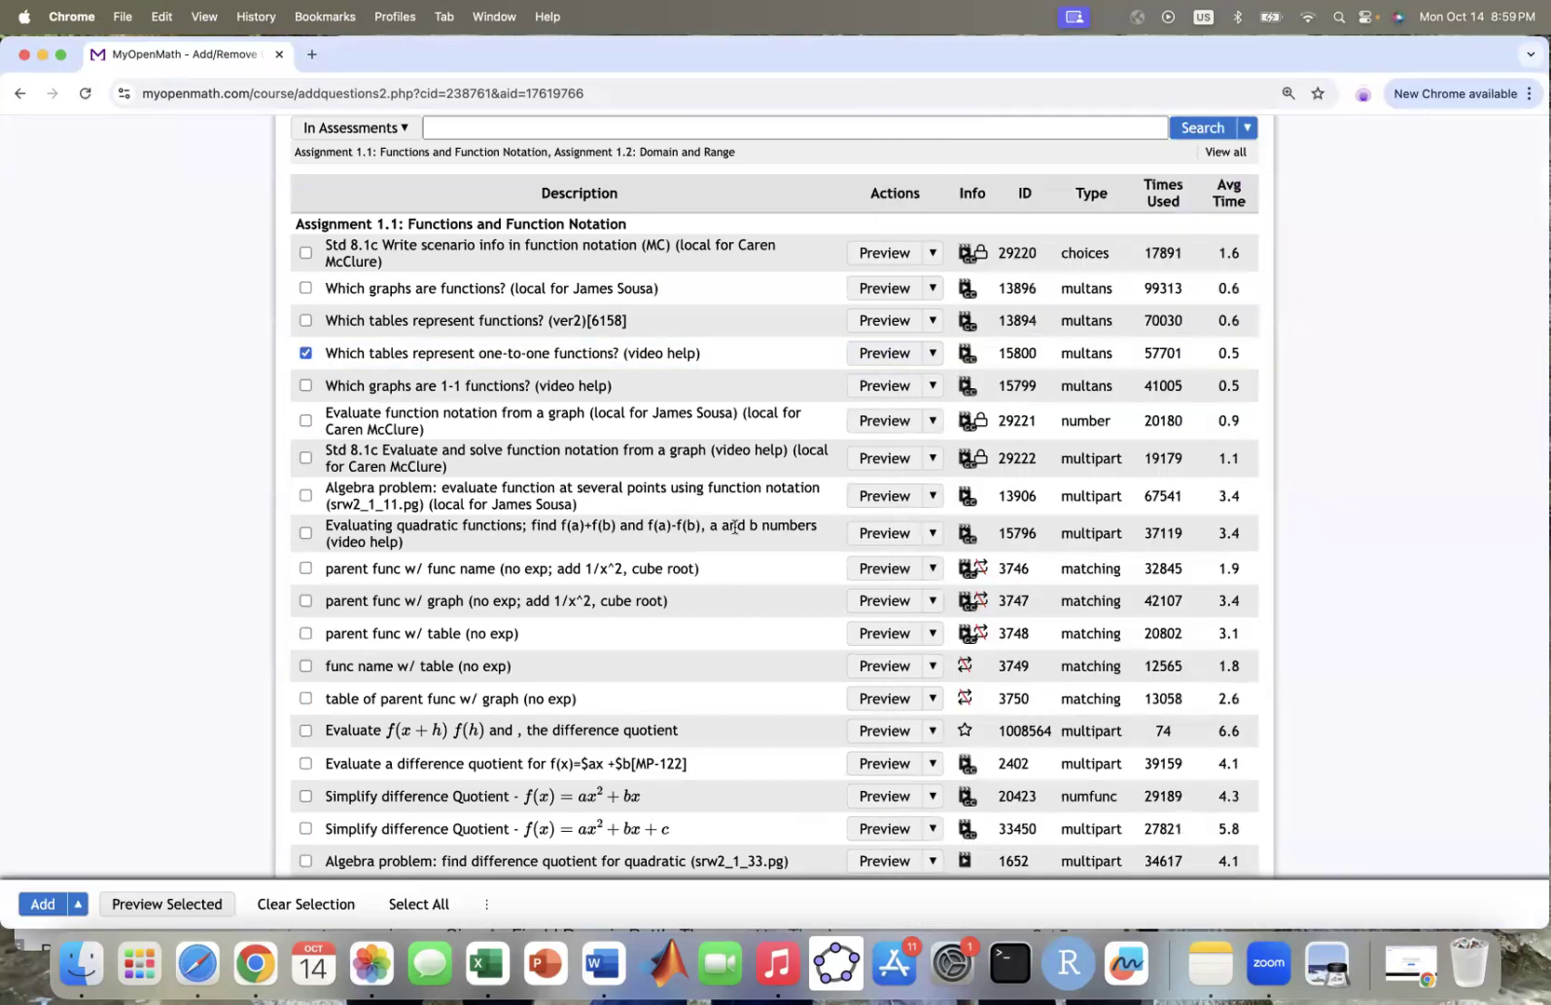
{"action": "left_click", "coordinate": [883, 569]}
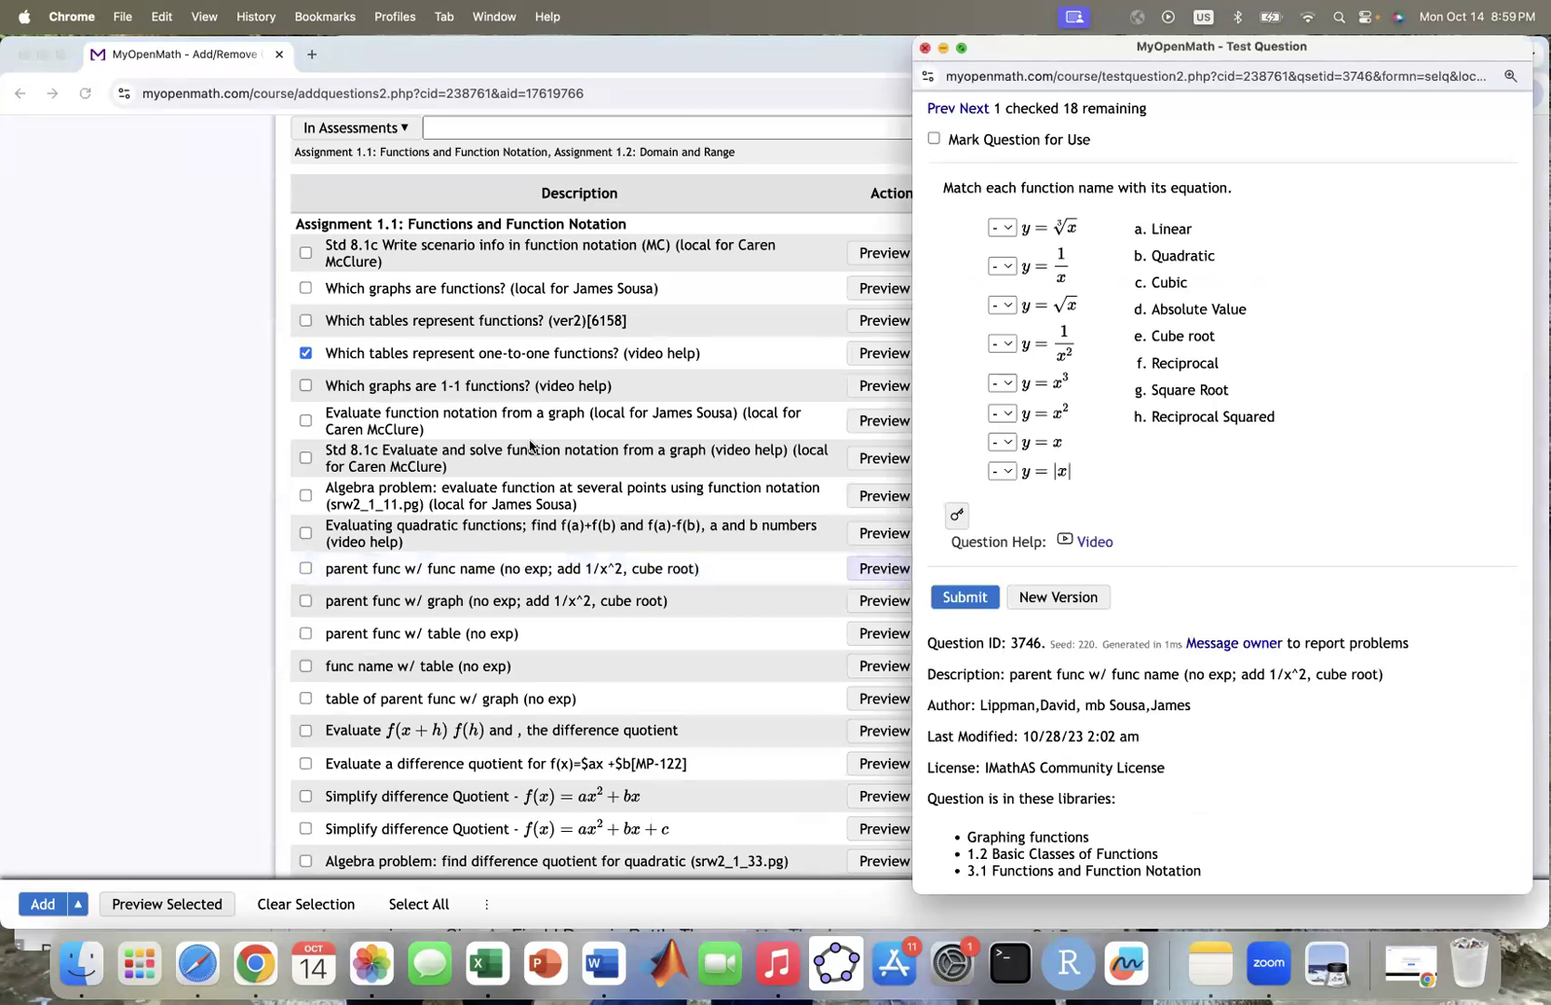
{"action": "left_click", "coordinate": [925, 48]}
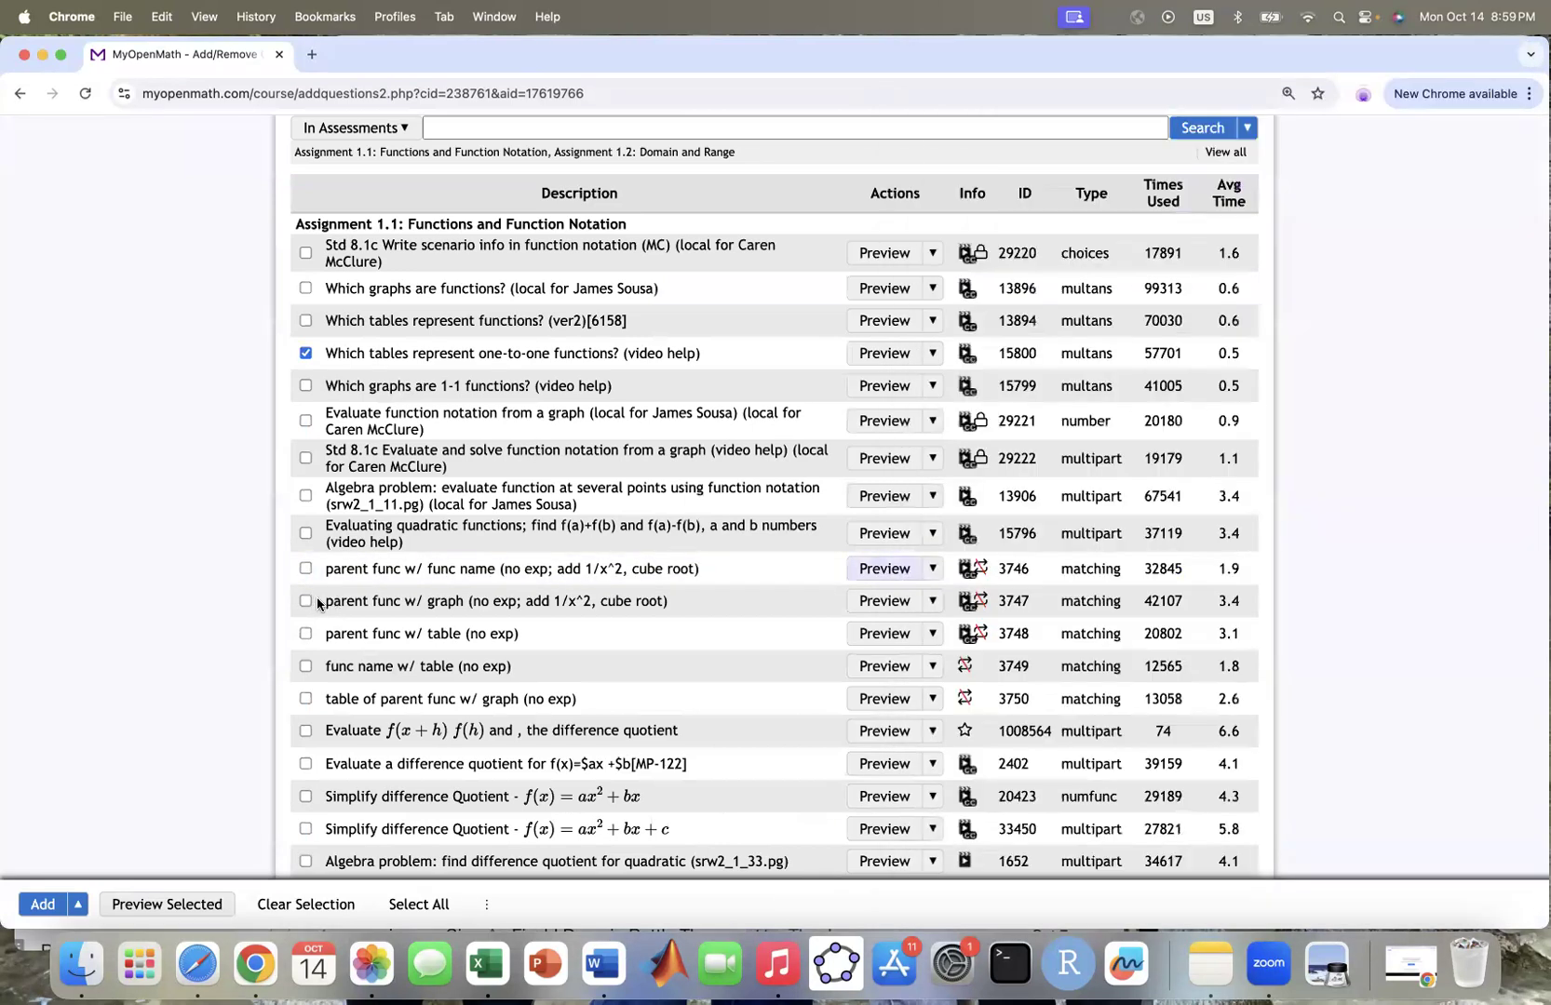
{"action": "left_click", "coordinate": [306, 568]}
Step: Preview and check the f(x+h) difference quotient and domain-and-range-from-graph questions, then add all four
{"action": "scroll", "coordinate": [847, 607], "scroll_direction": "down", "scroll_amount": 3}
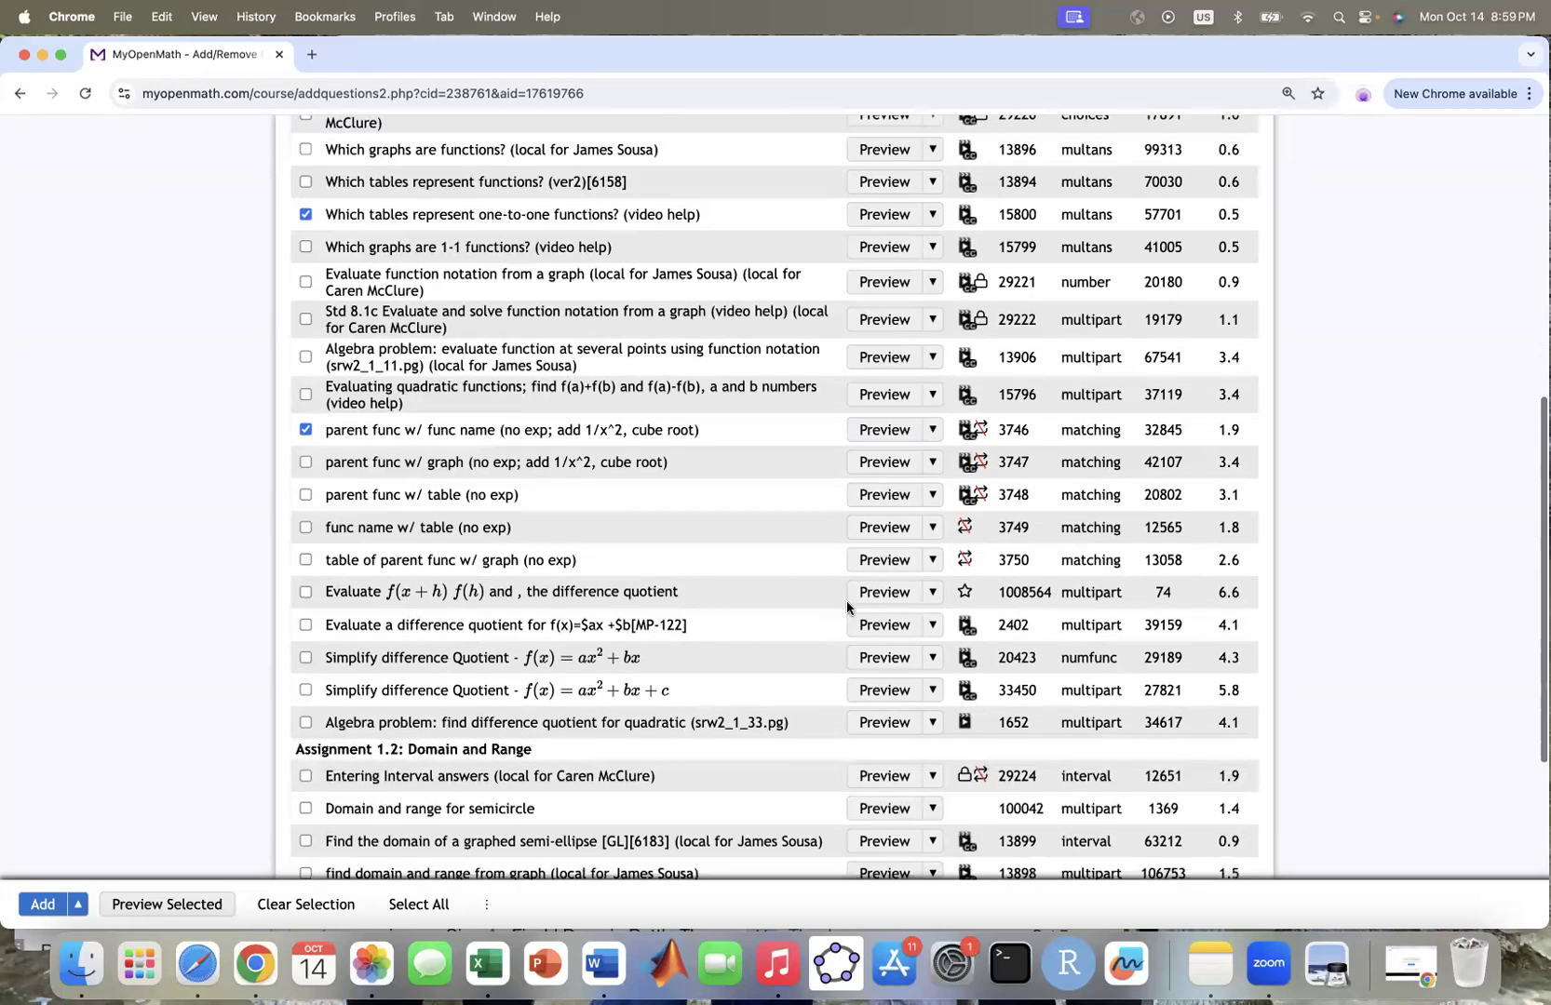
{"action": "left_click", "coordinate": [883, 593]}
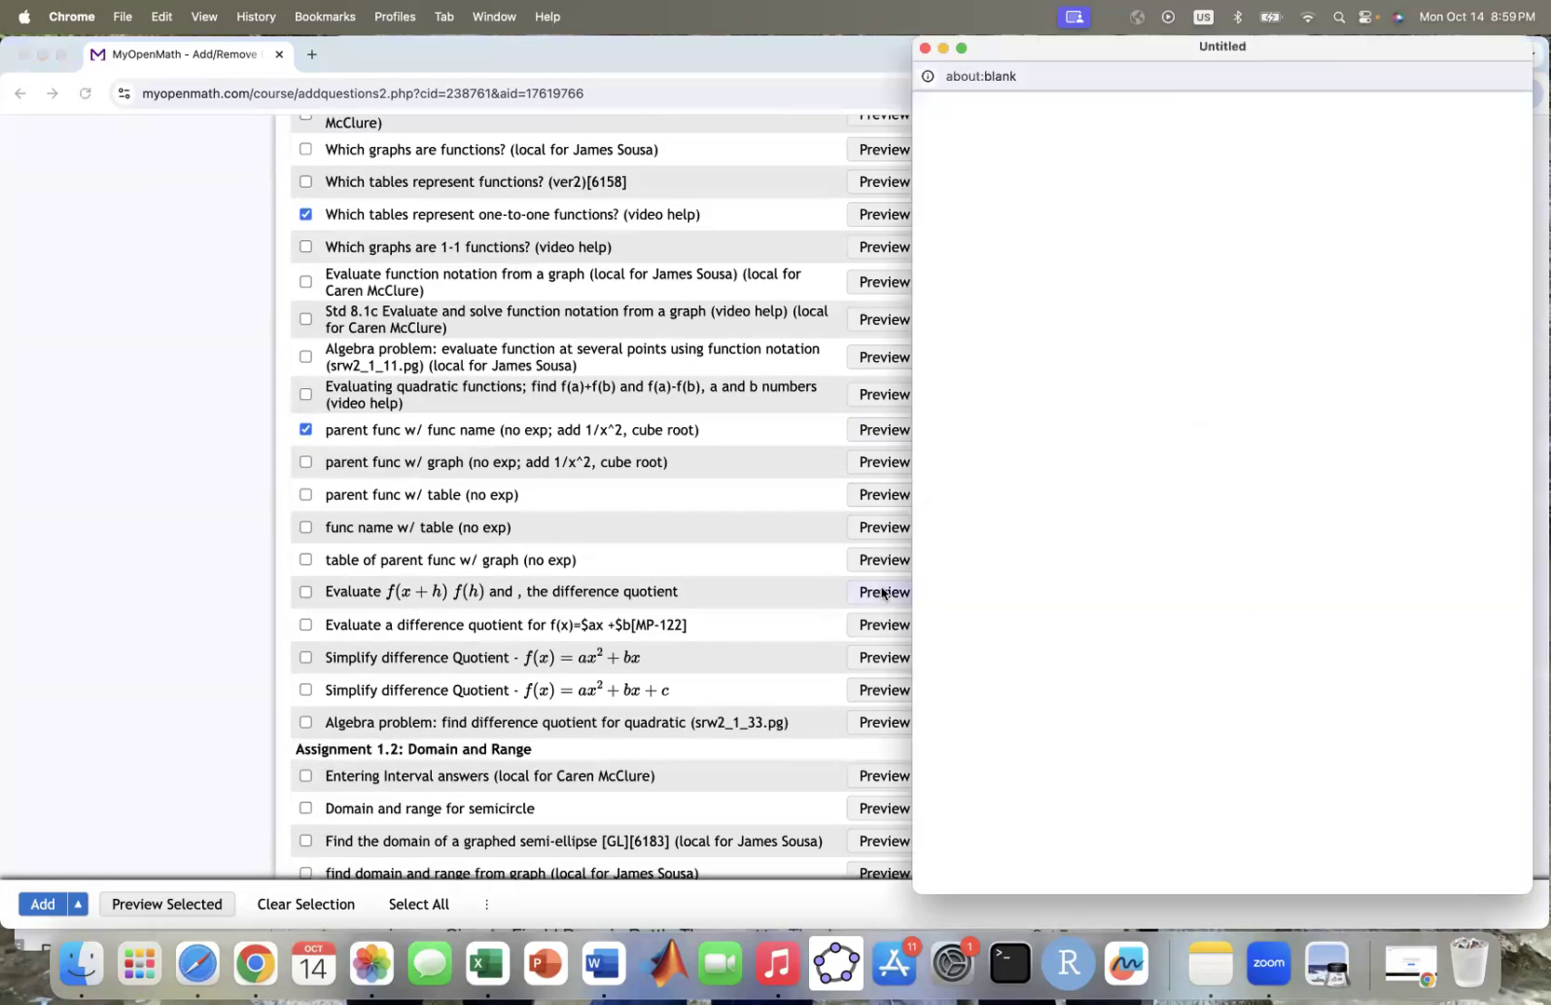
{"action": "left_click", "coordinate": [925, 49]}
{"action": "left_click", "coordinate": [306, 592]}
{"action": "scroll", "coordinate": [424, 687], "scroll_direction": "down", "scroll_amount": 4}
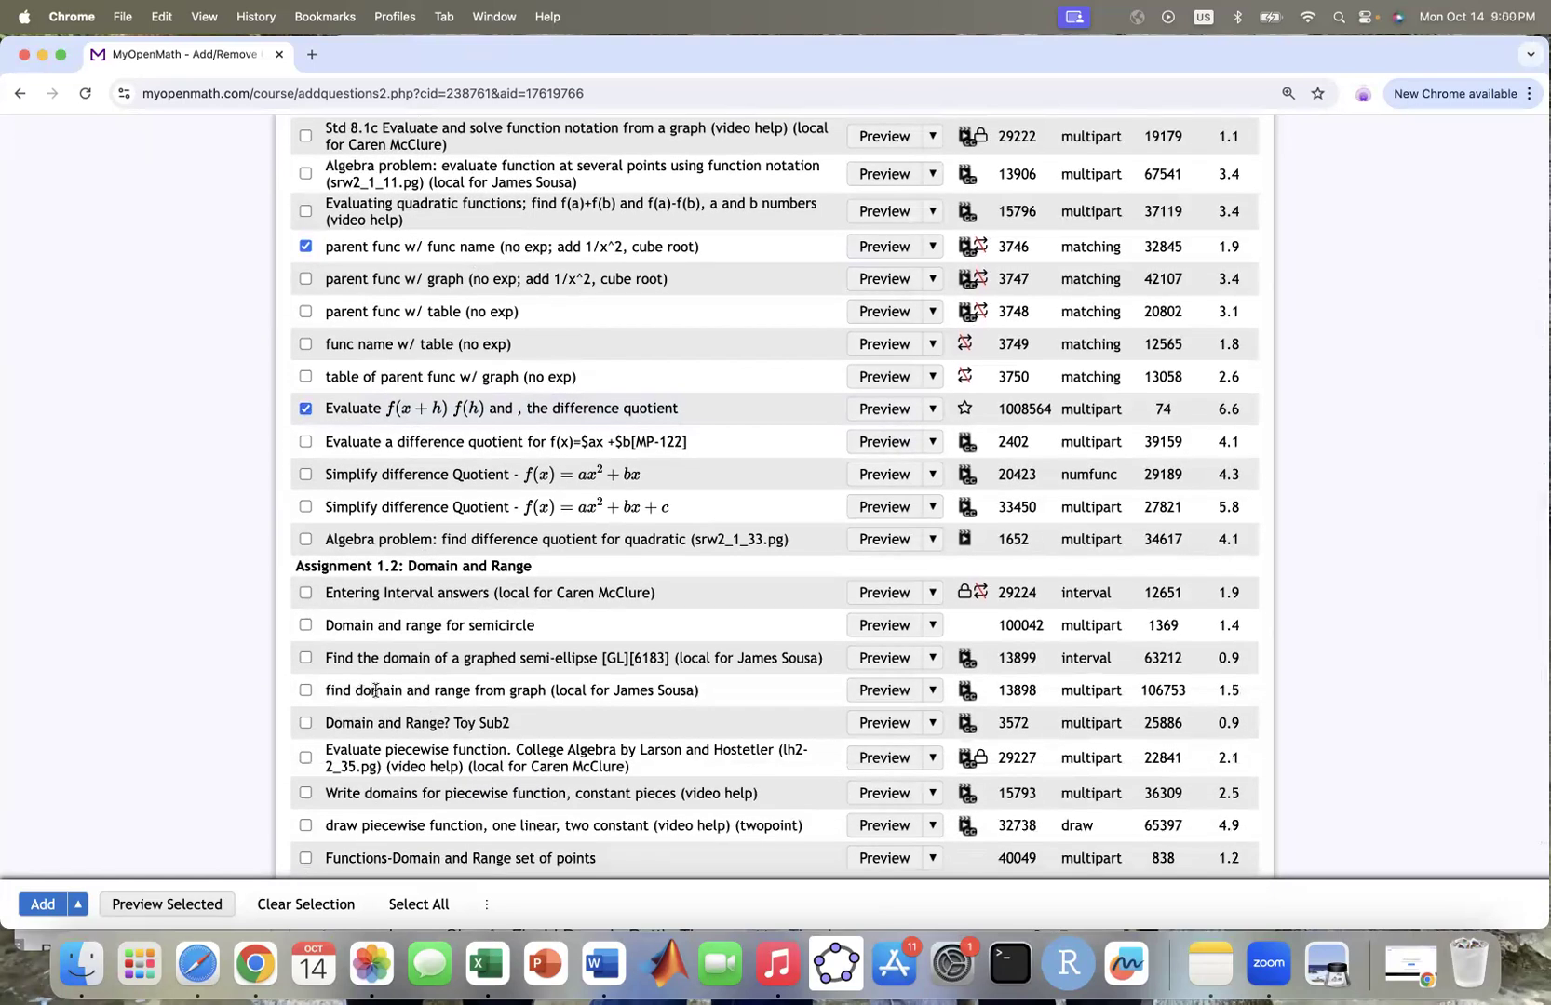
{"action": "left_click", "coordinate": [306, 689]}
{"action": "left_click", "coordinate": [886, 690]}
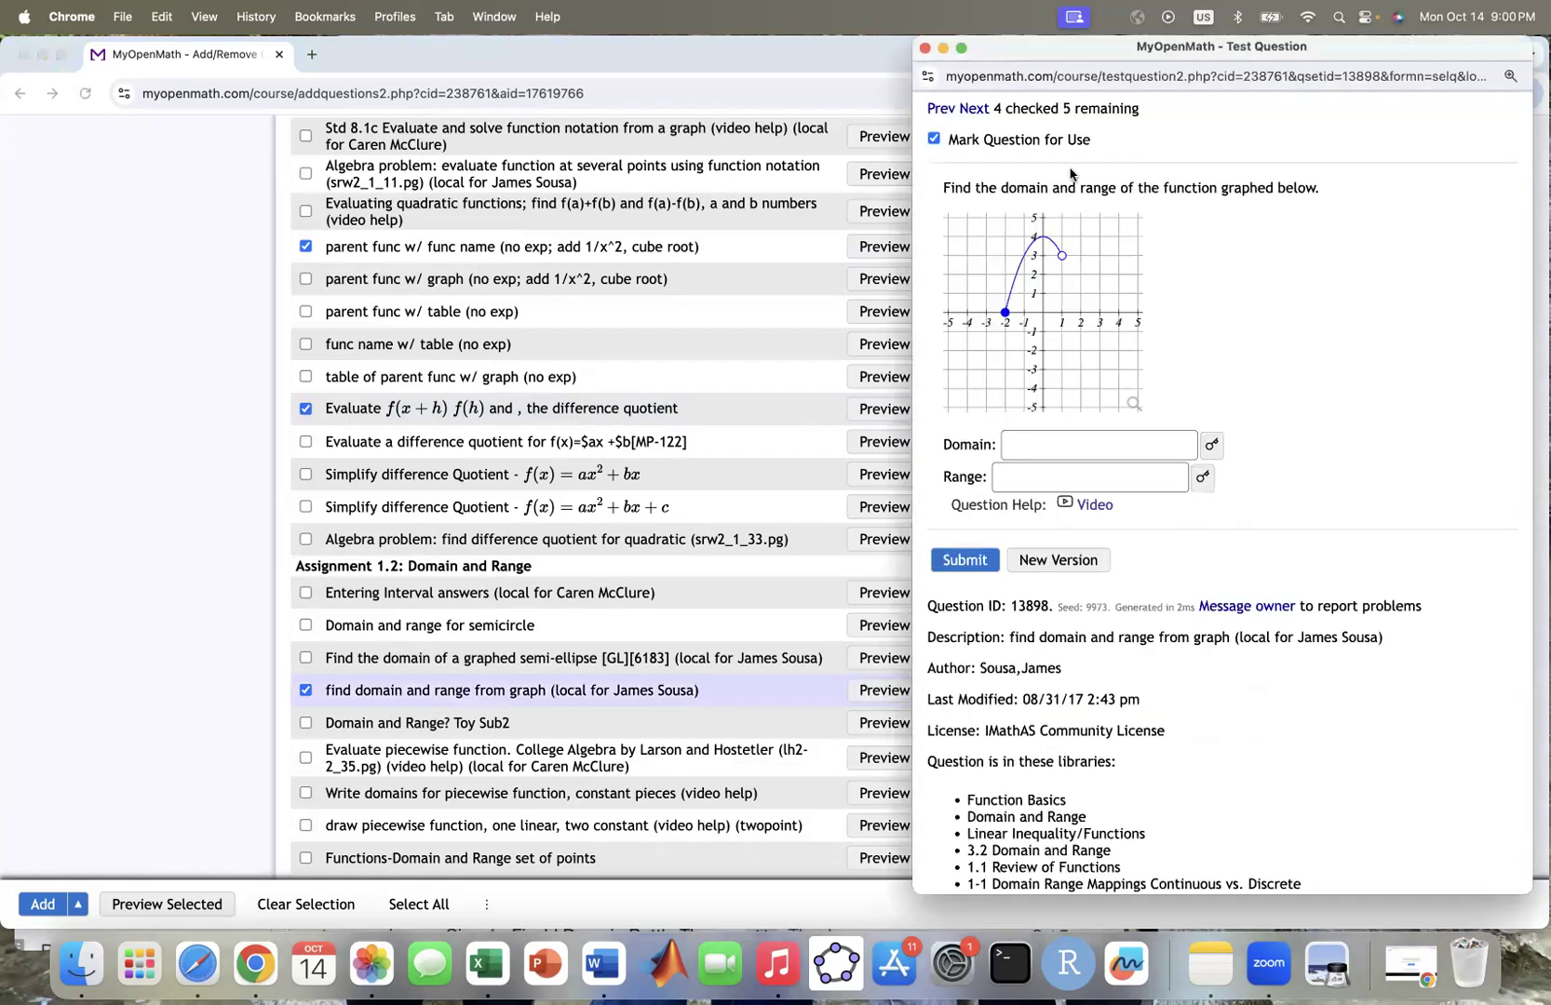
{"action": "left_click", "coordinate": [925, 48]}
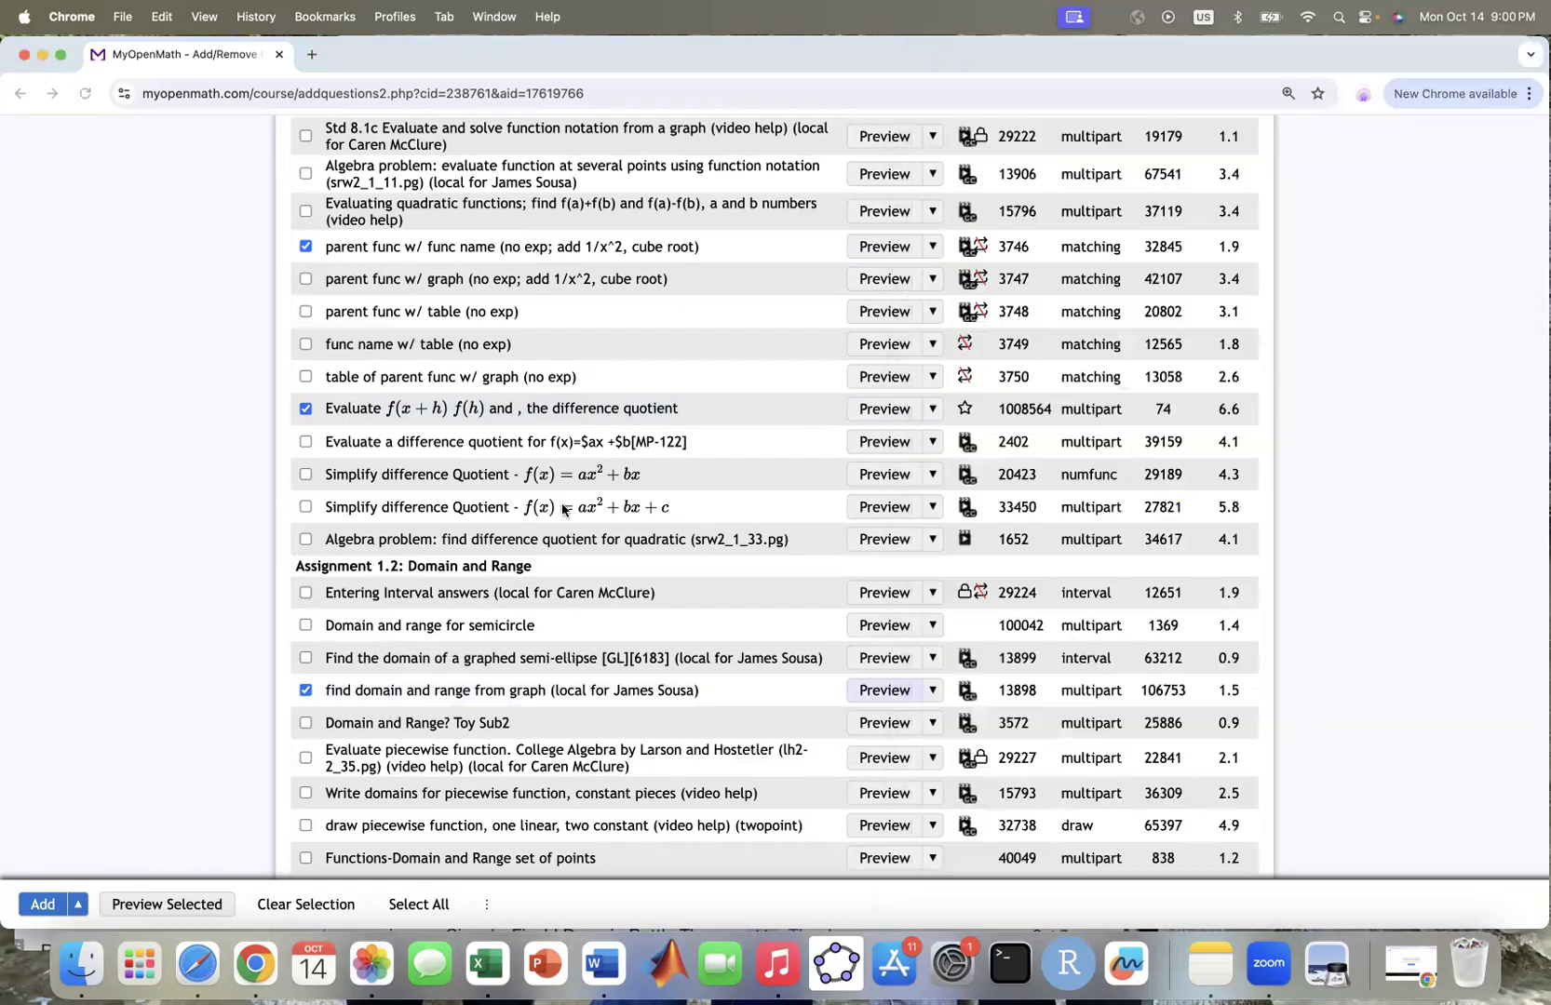
{"action": "scroll", "coordinate": [658, 486], "scroll_direction": "up", "scroll_amount": 5}
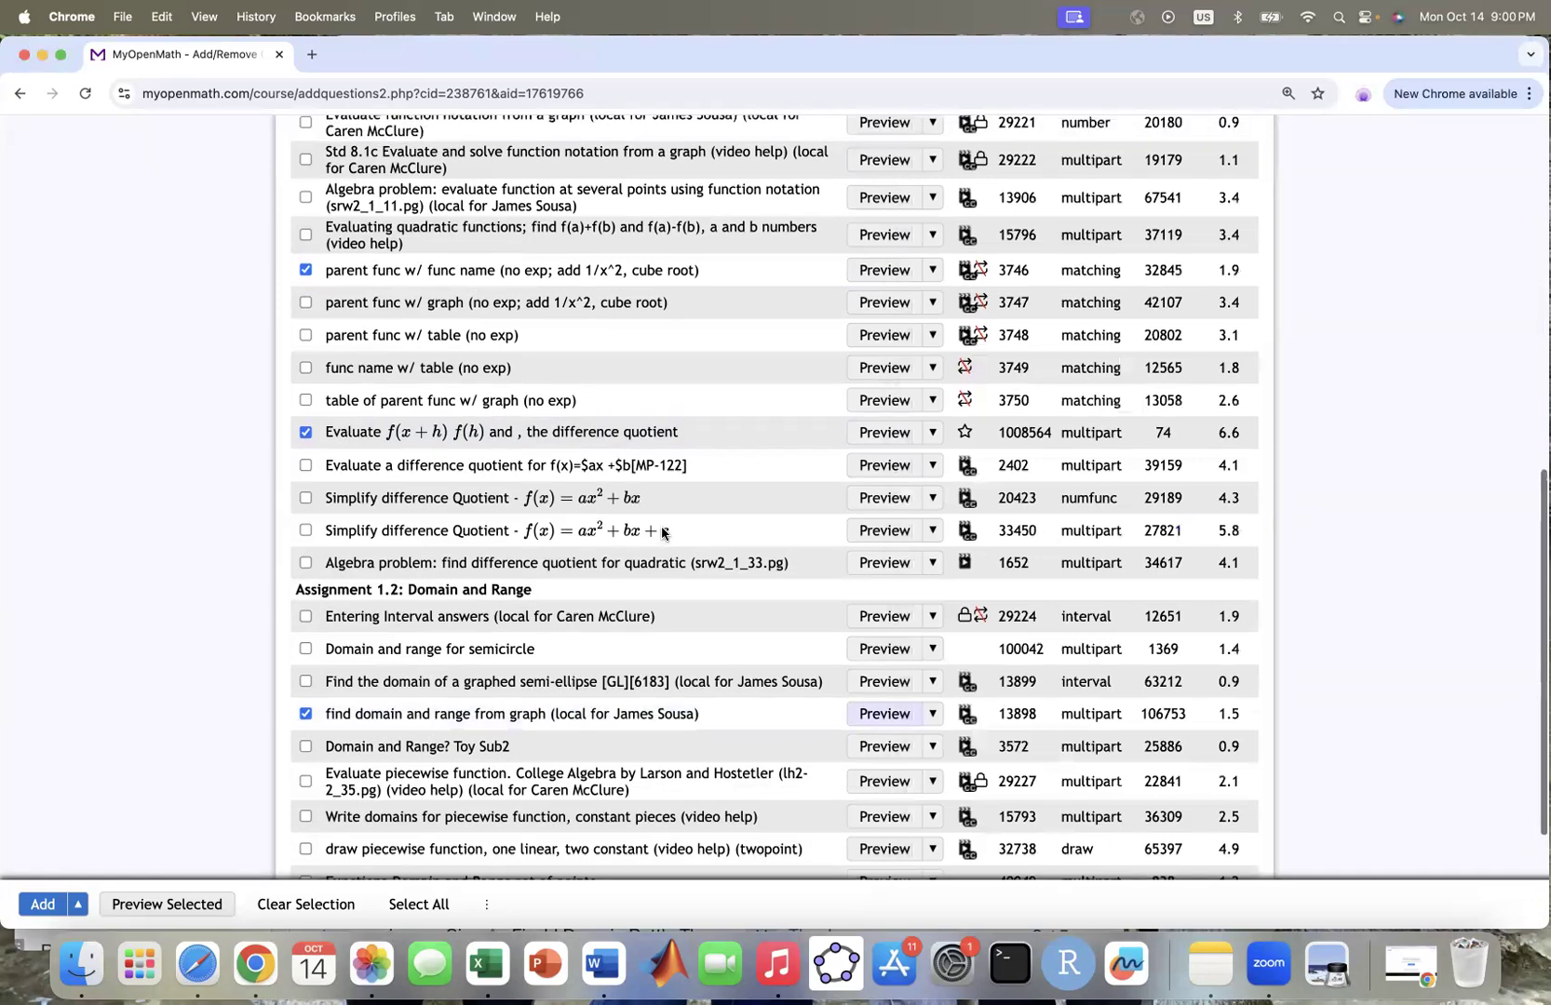
{"action": "scroll", "coordinate": [662, 532], "scroll_direction": "up", "scroll_amount": 2}
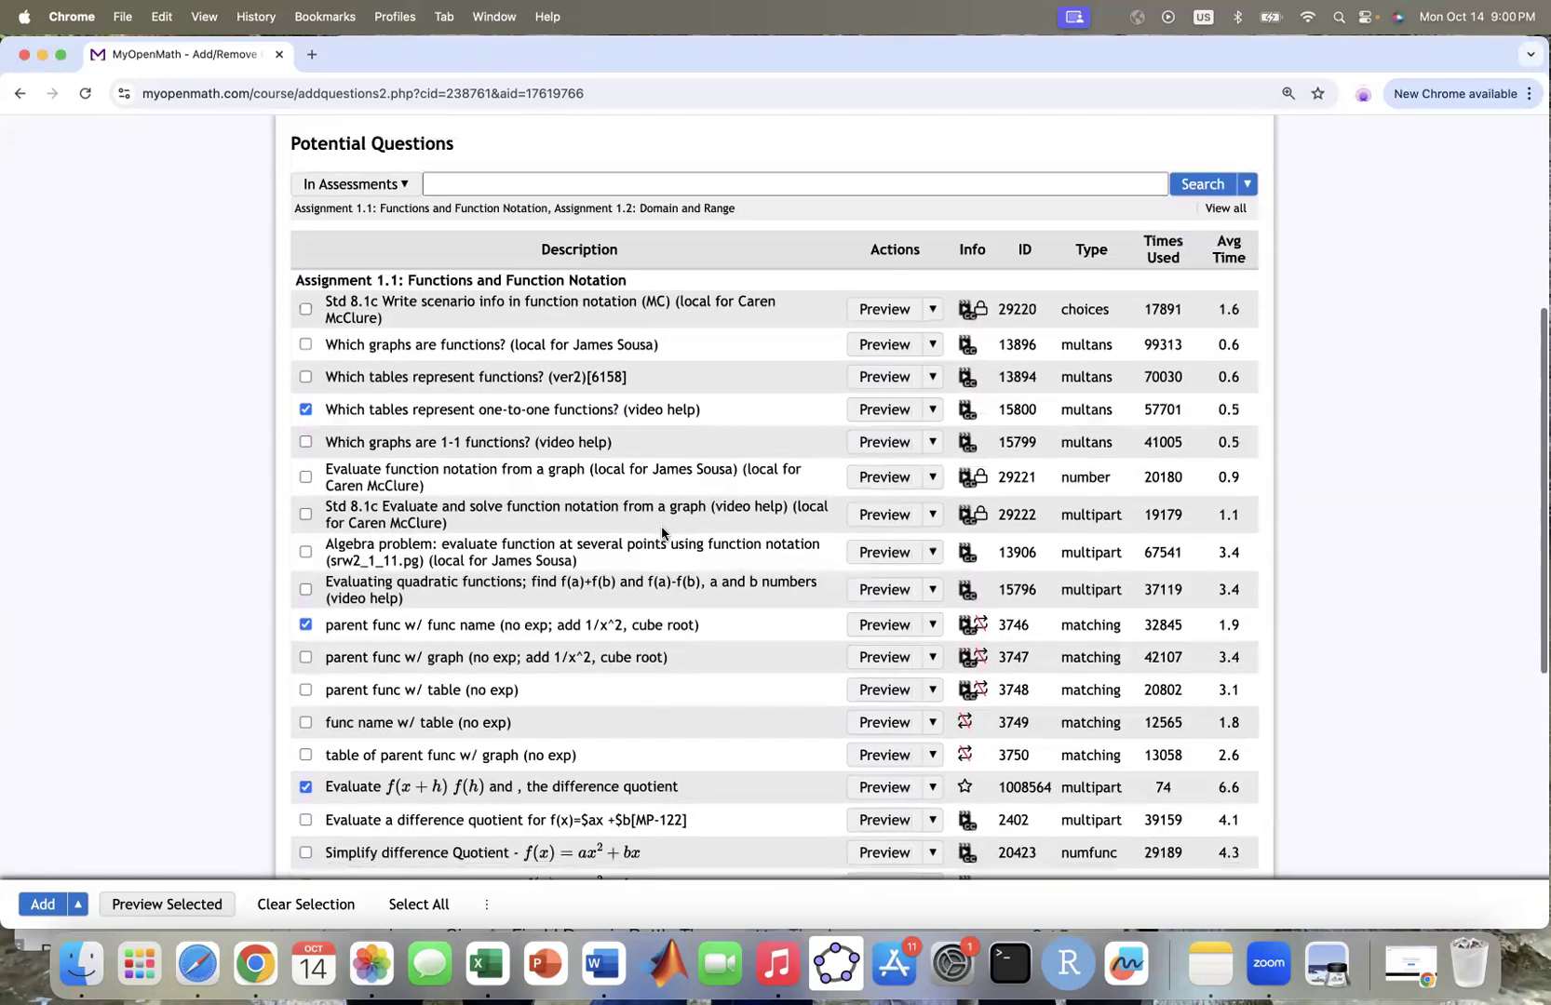
{"action": "scroll", "coordinate": [662, 533], "scroll_direction": "down", "scroll_amount": 8}
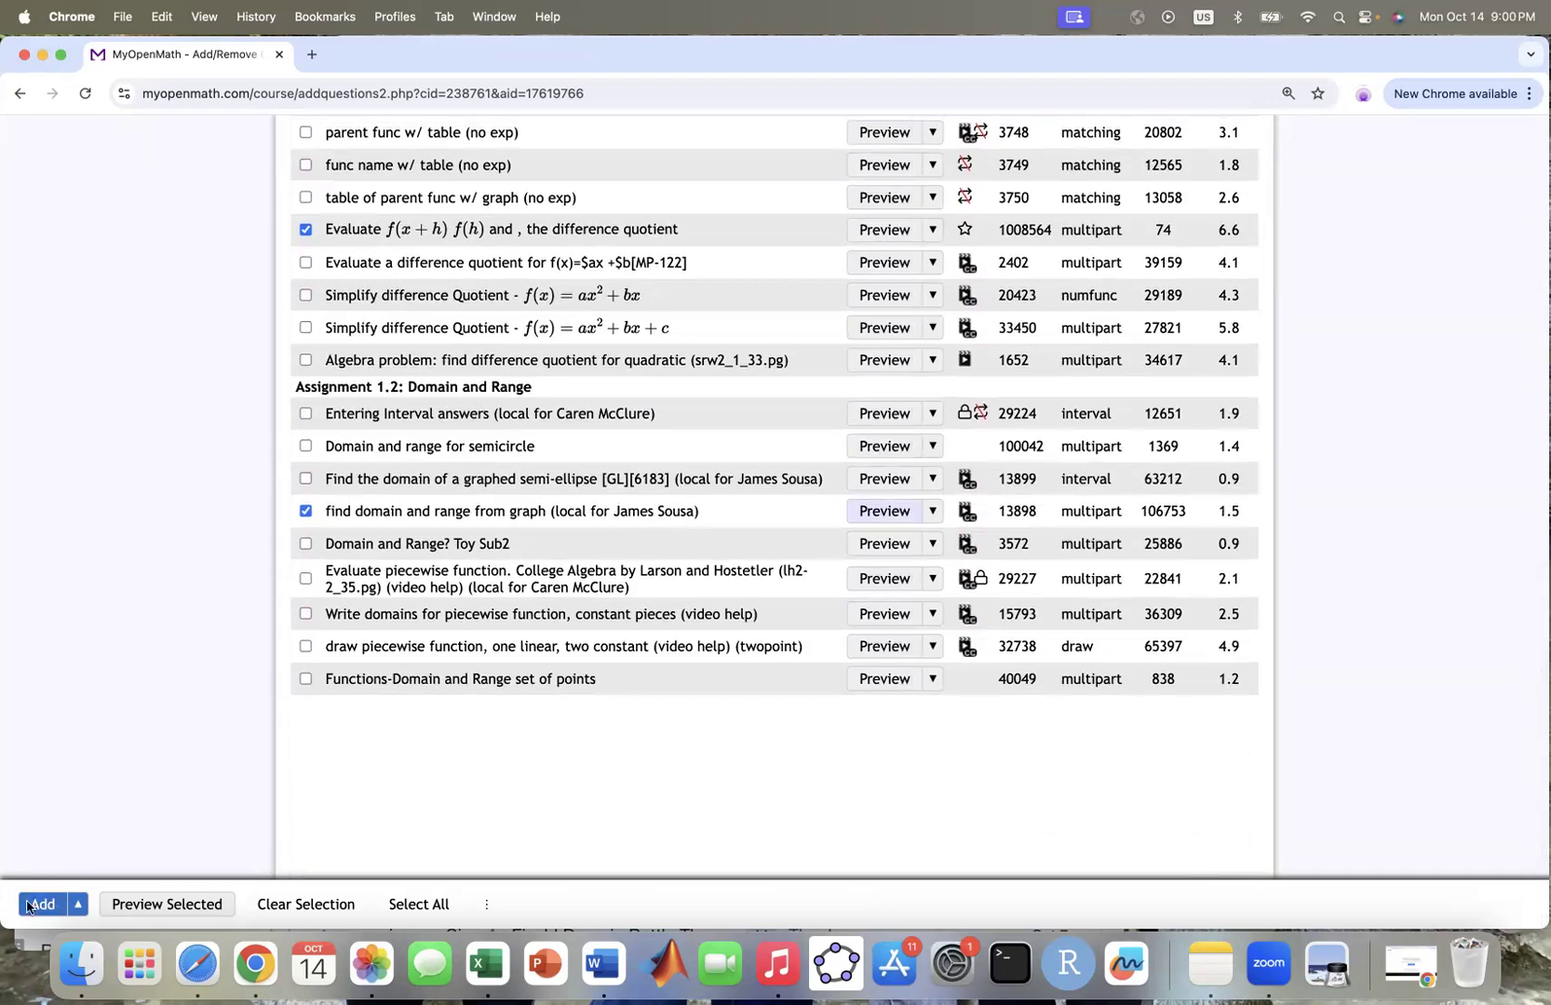
{"action": "left_click", "coordinate": [39, 905]}
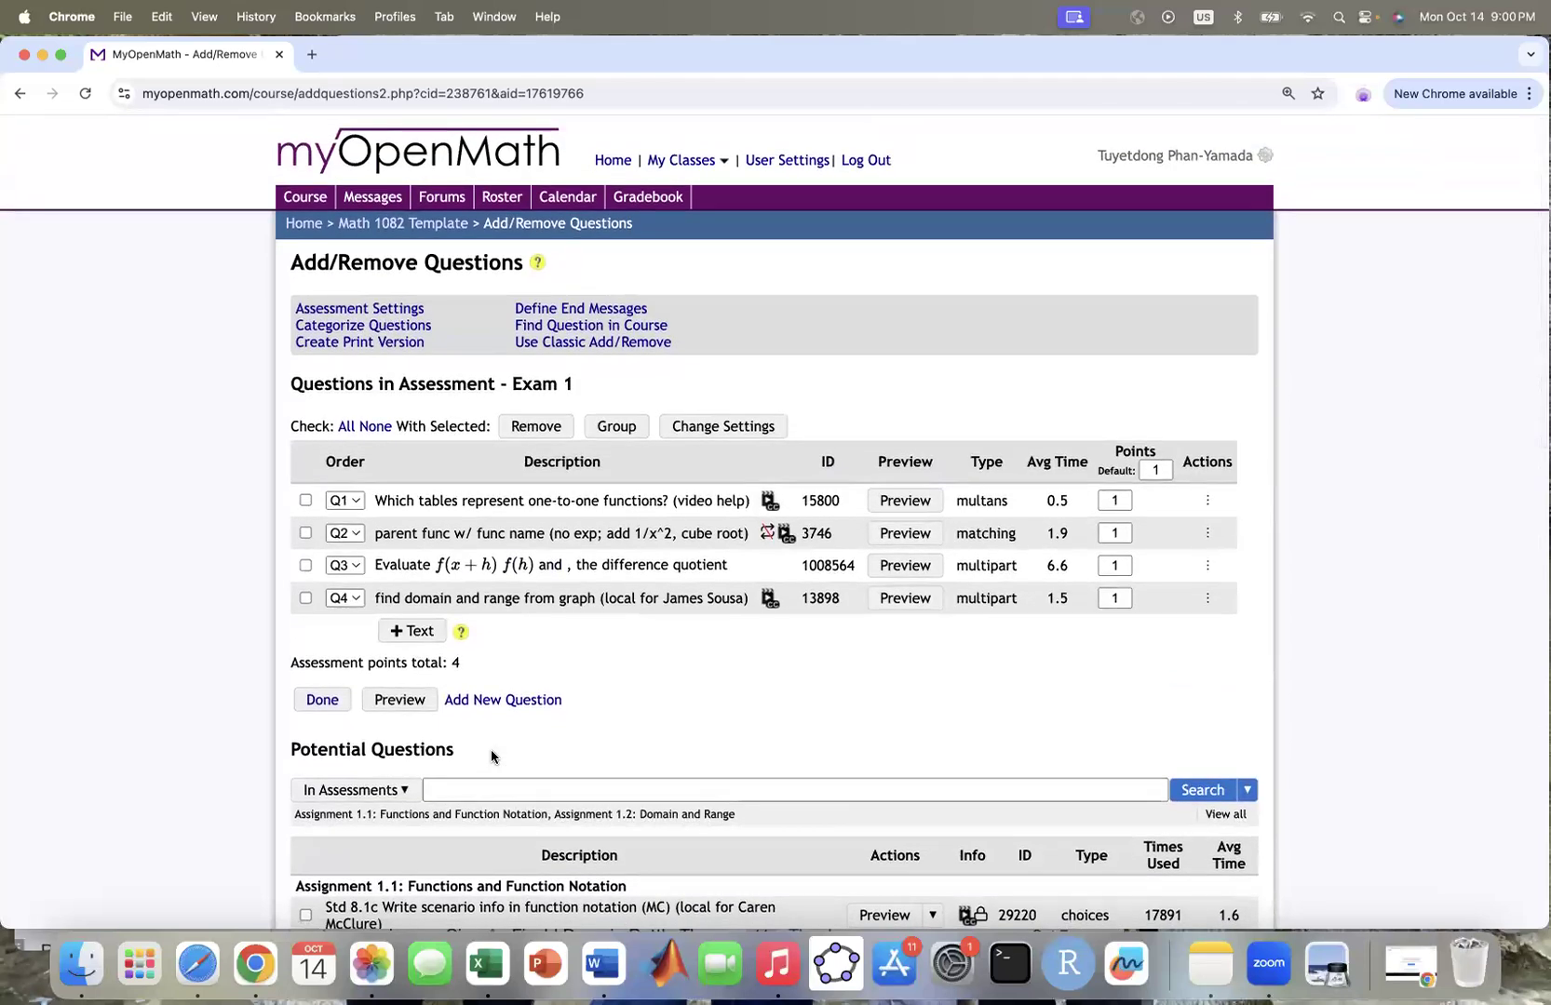
Step: Search All Libraries for 'divide complex numbers'
{"action": "left_click", "coordinate": [406, 792]}
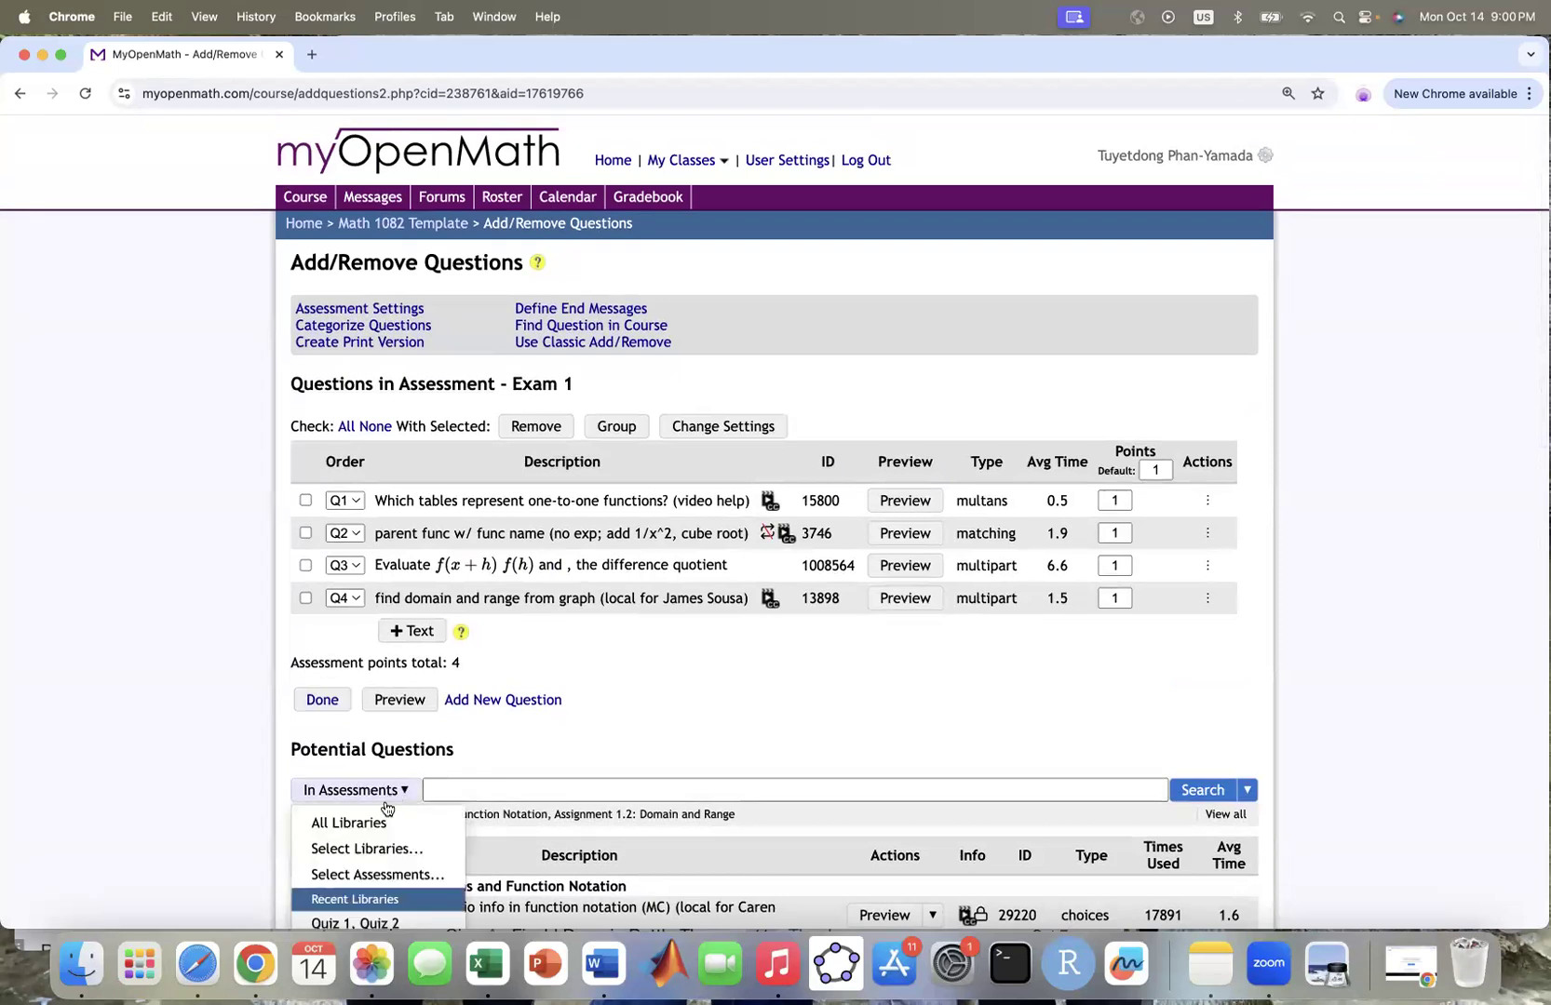
{"action": "left_click", "coordinate": [354, 823]}
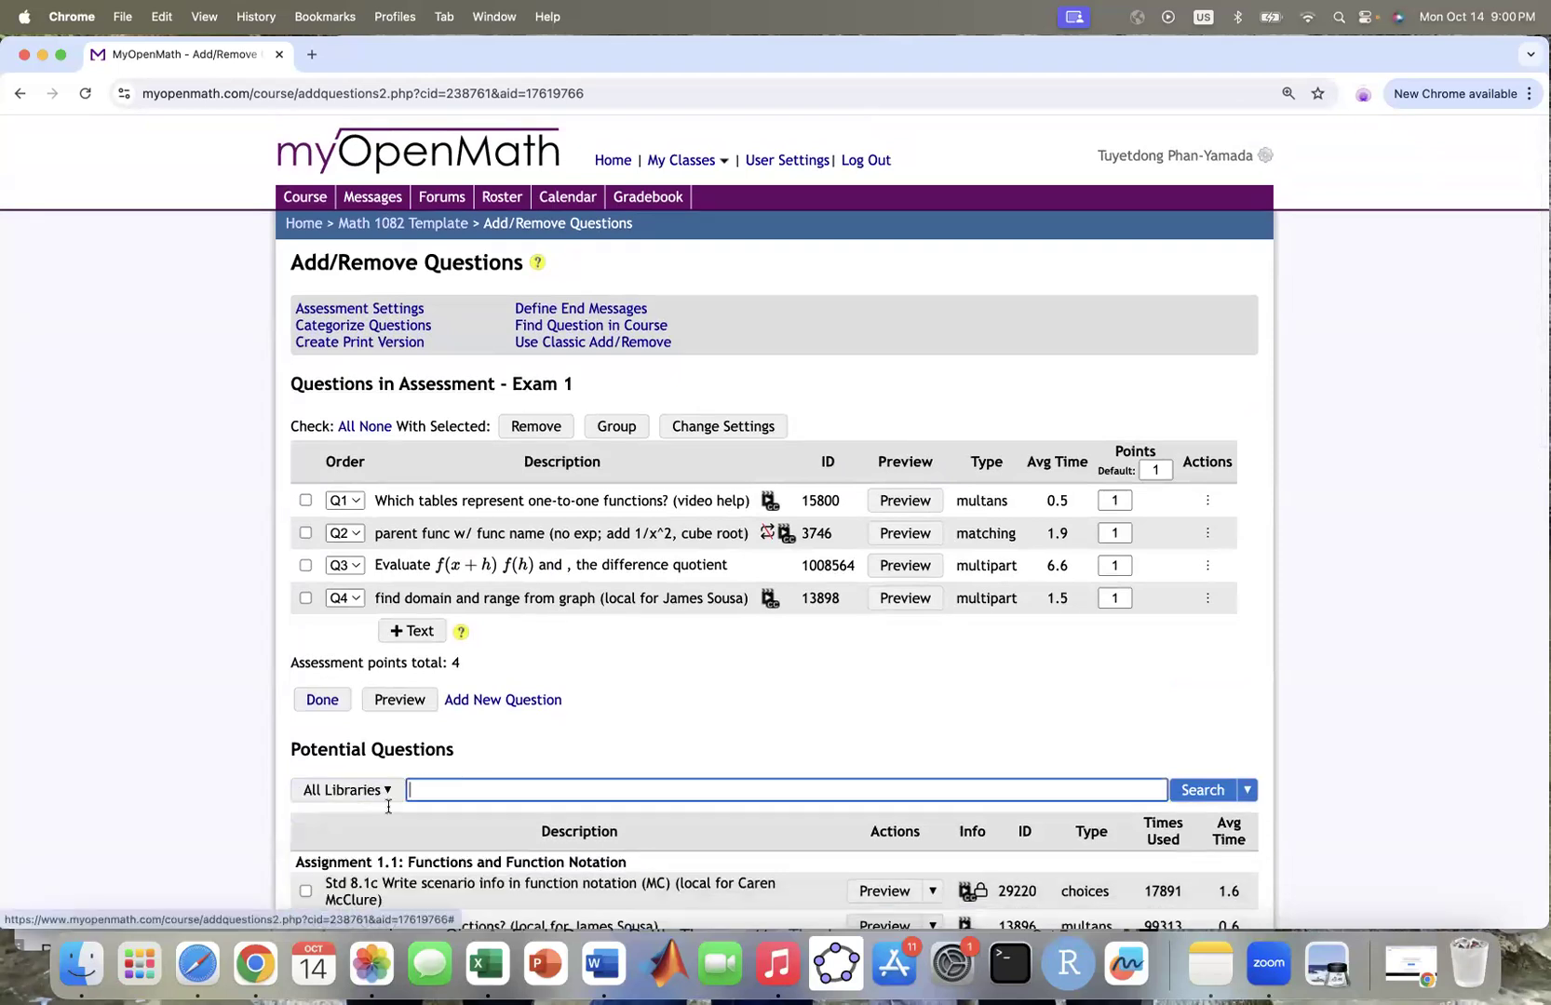
{"action": "left_click", "coordinate": [444, 788]}
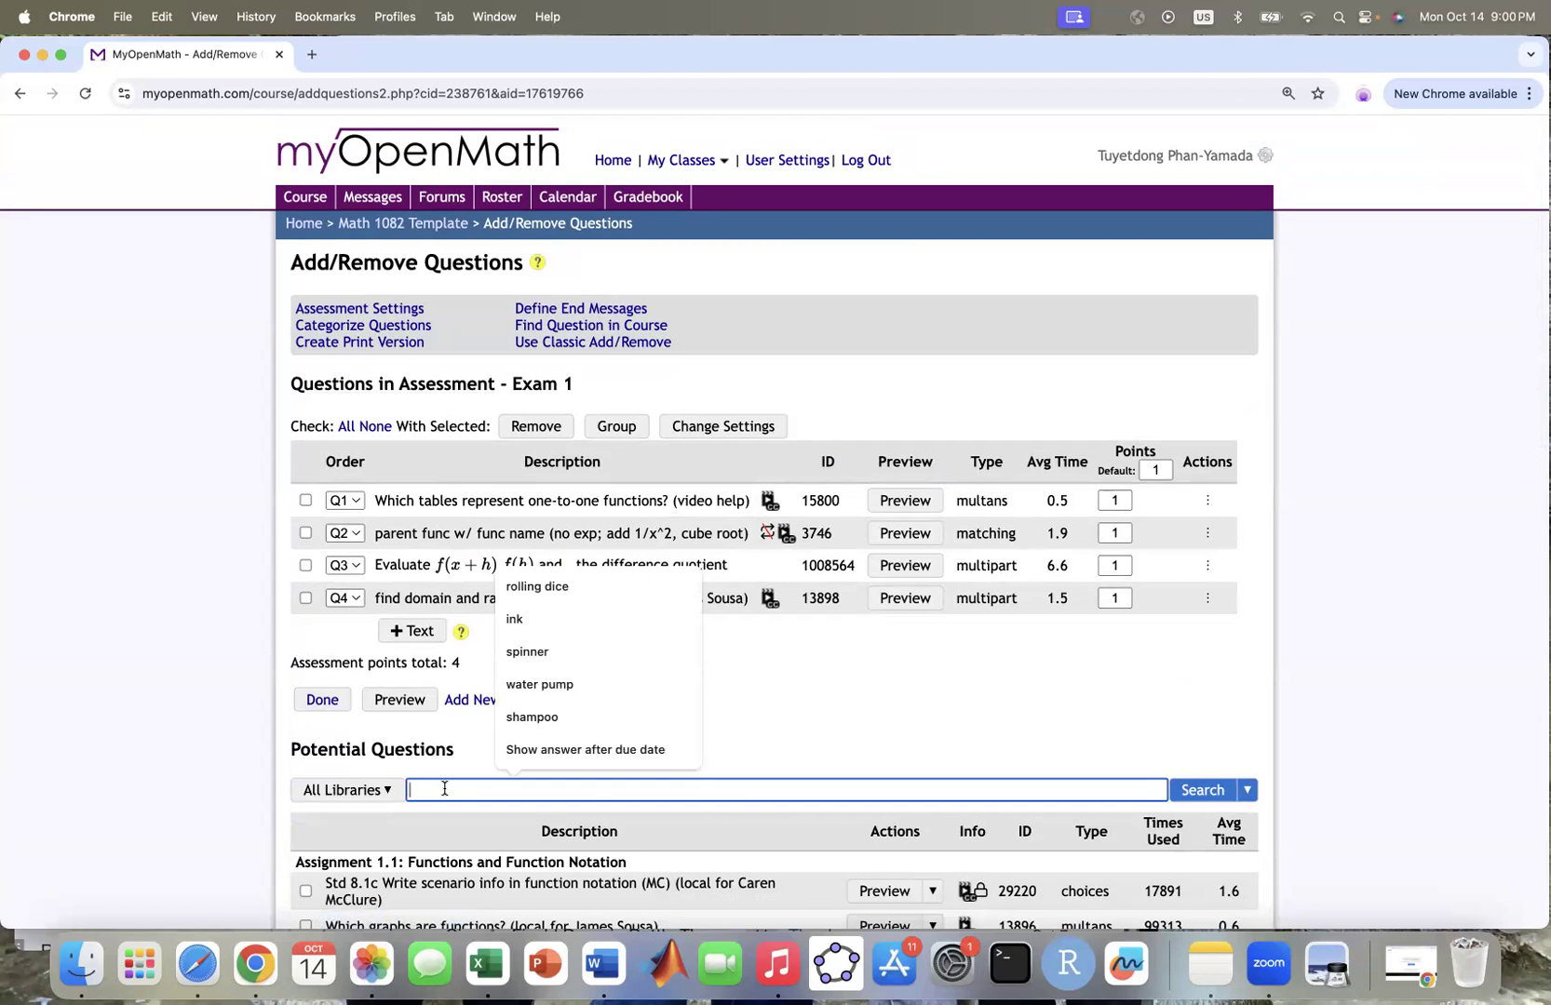
{"action": "type", "text": "divide com"}
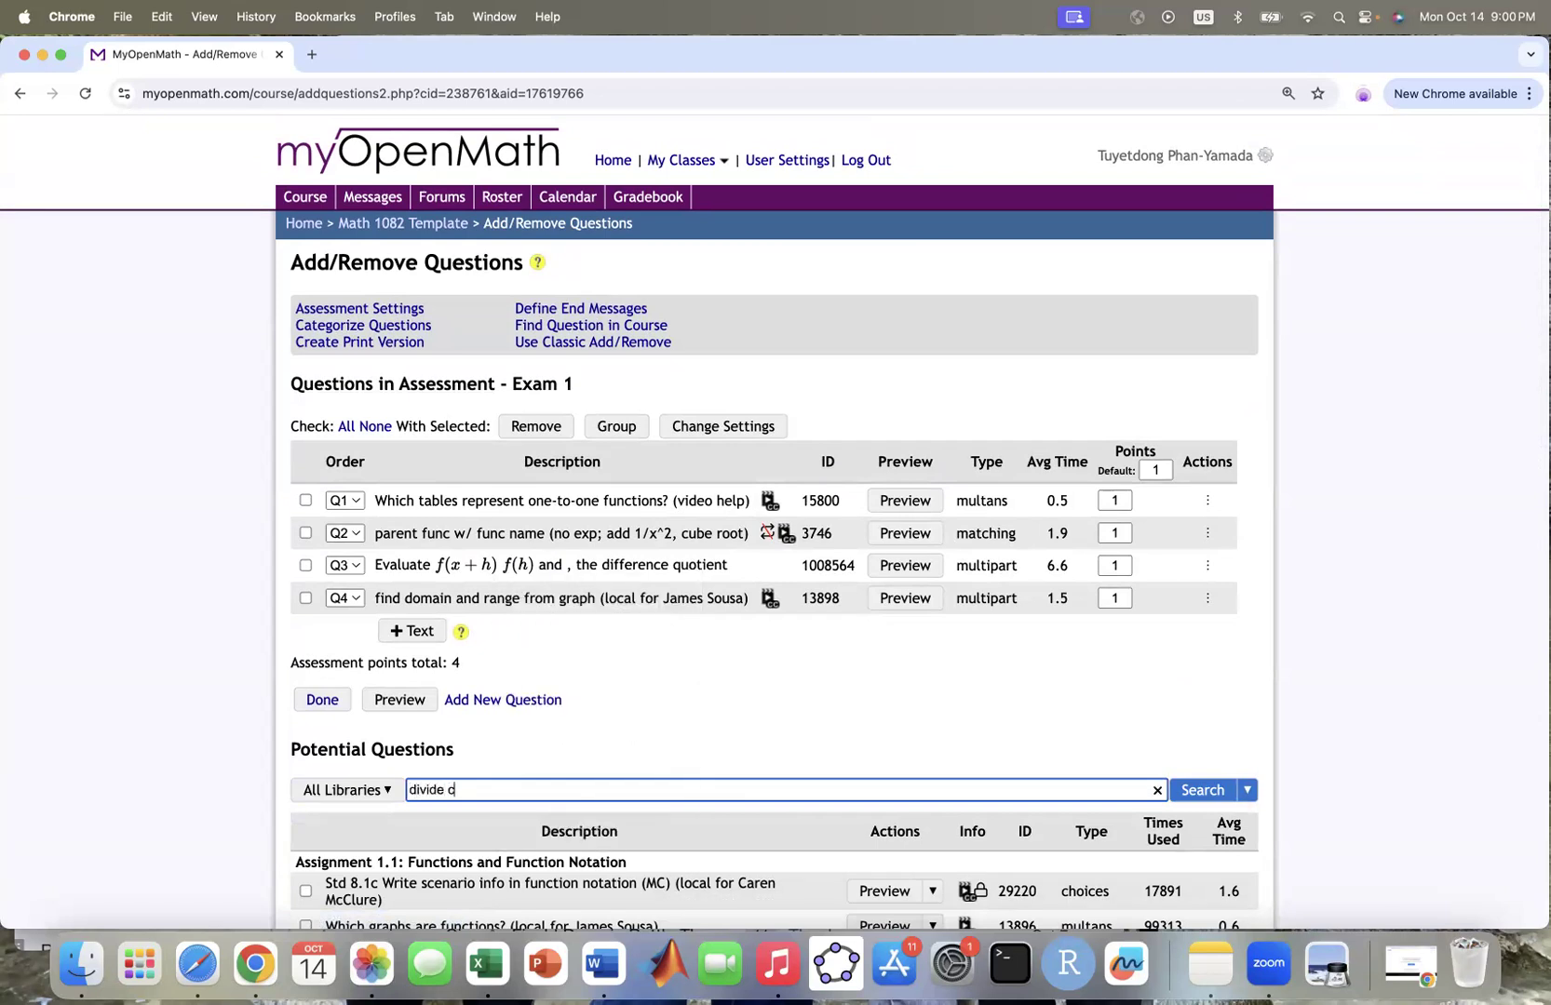
{"action": "type", "text": "plex numbers"}
{"action": "left_click", "coordinate": [1207, 789]}
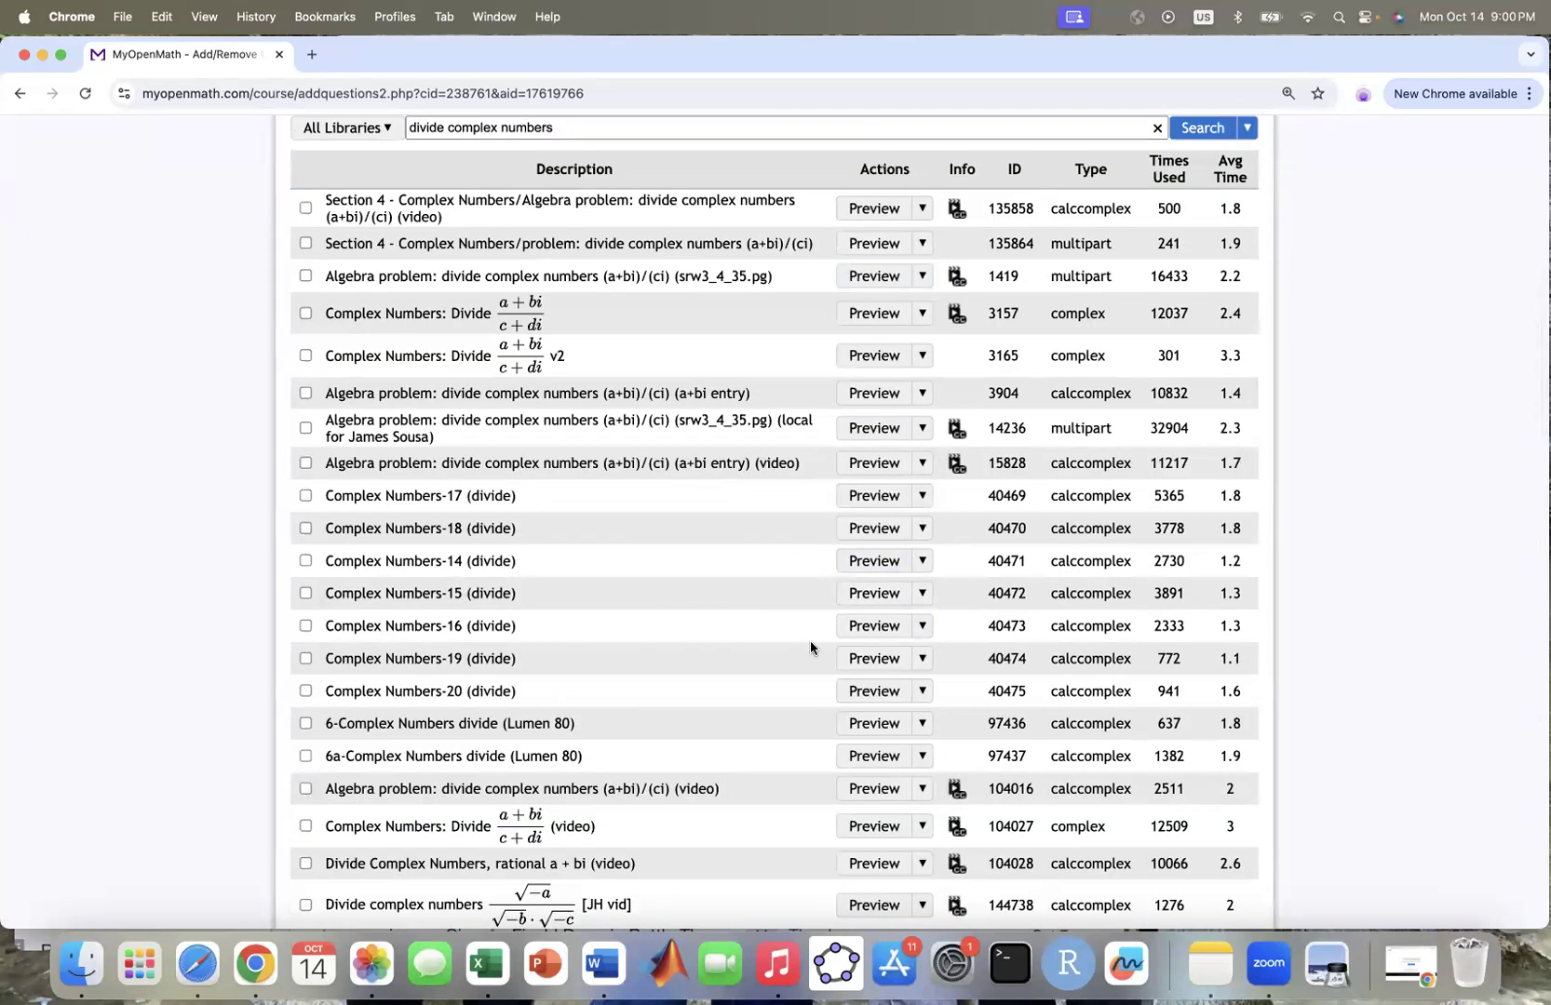
Step: Preview the complex-number division candidates and add Complex Numbers-17 (divide) to Exam 1
{"action": "scroll", "coordinate": [808, 643], "scroll_direction": "up", "scroll_amount": 2}
{"action": "scroll", "coordinate": [808, 639], "scroll_direction": "up", "scroll_amount": 1}
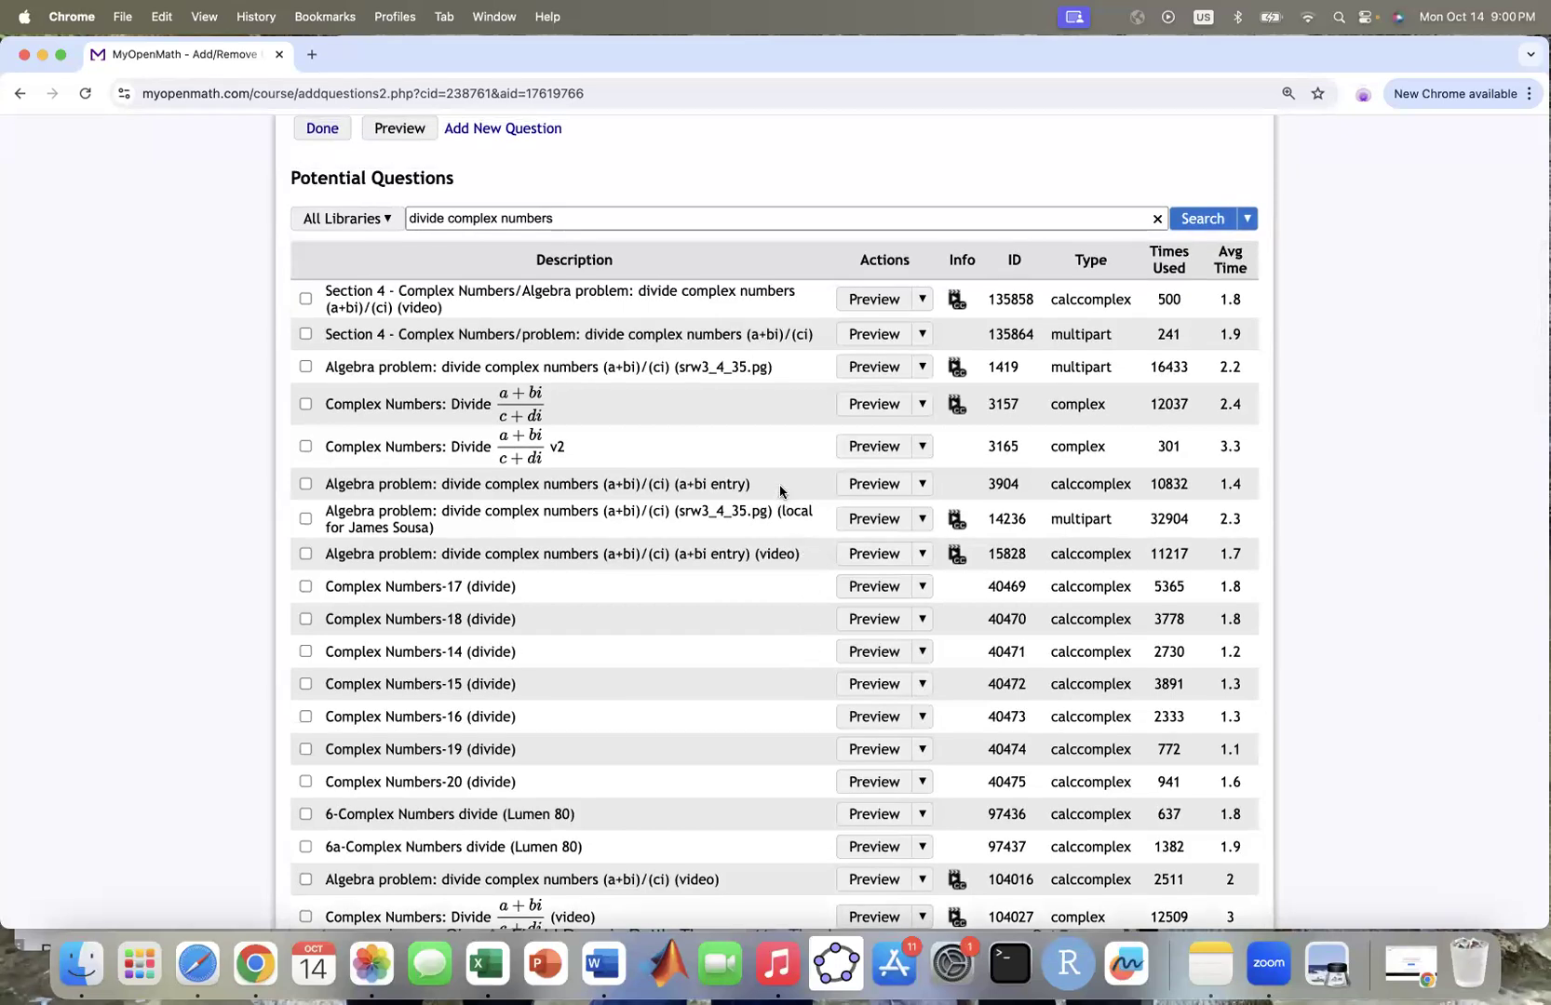
{"action": "left_click", "coordinate": [865, 404]}
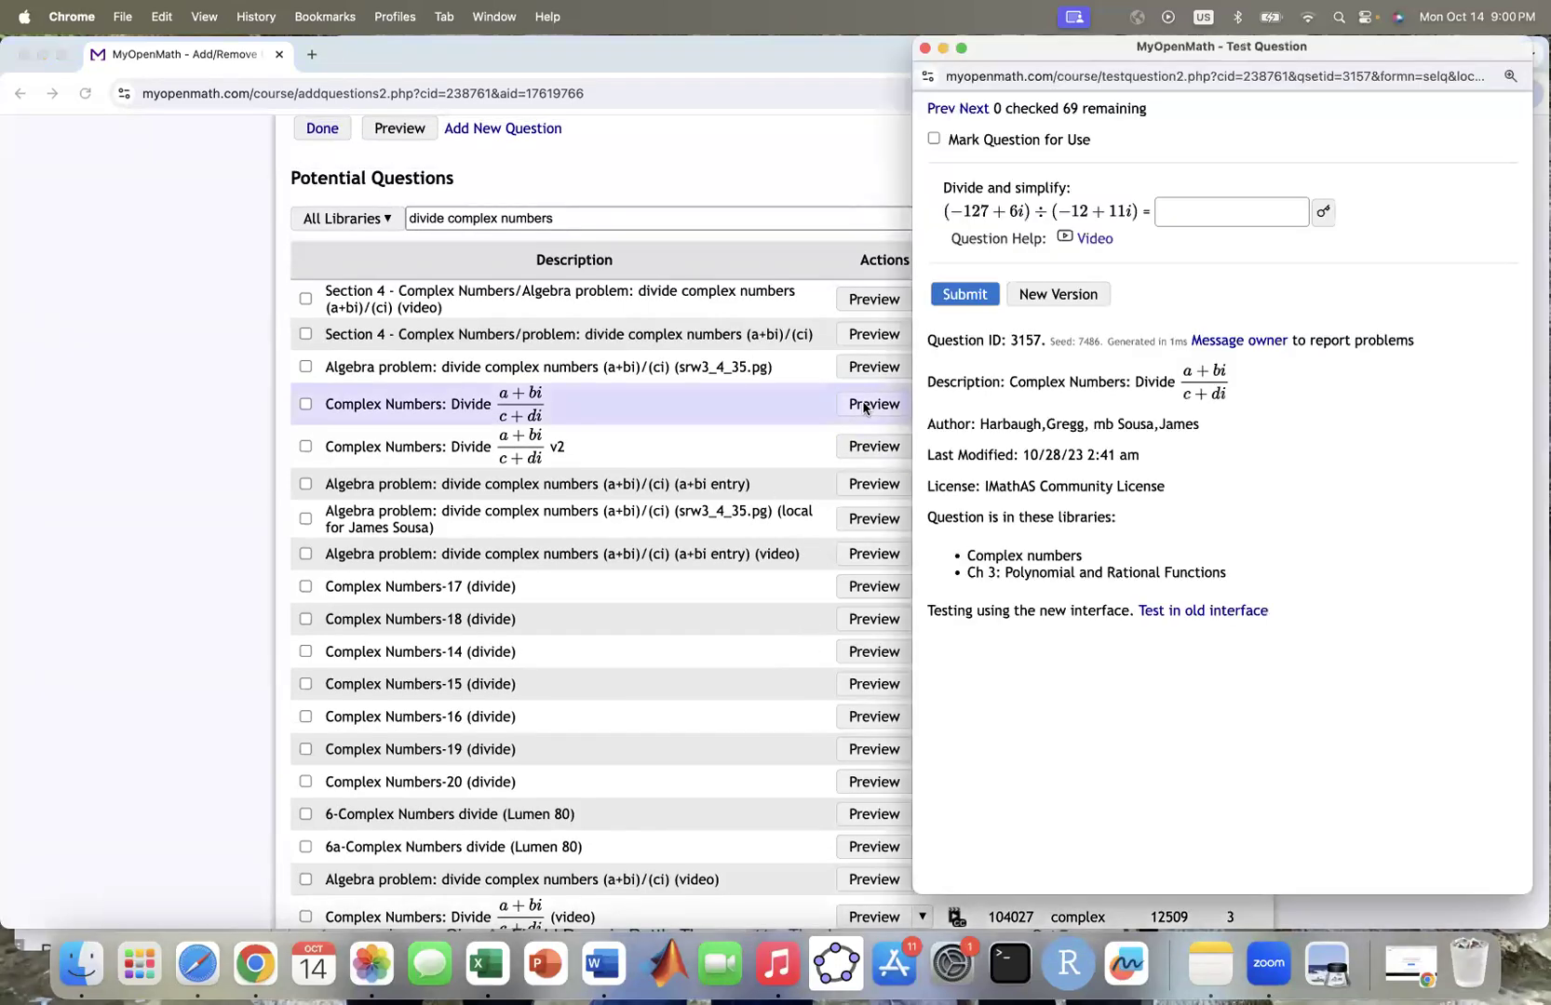
{"action": "left_click", "coordinate": [925, 49]}
{"action": "left_click", "coordinate": [876, 446]}
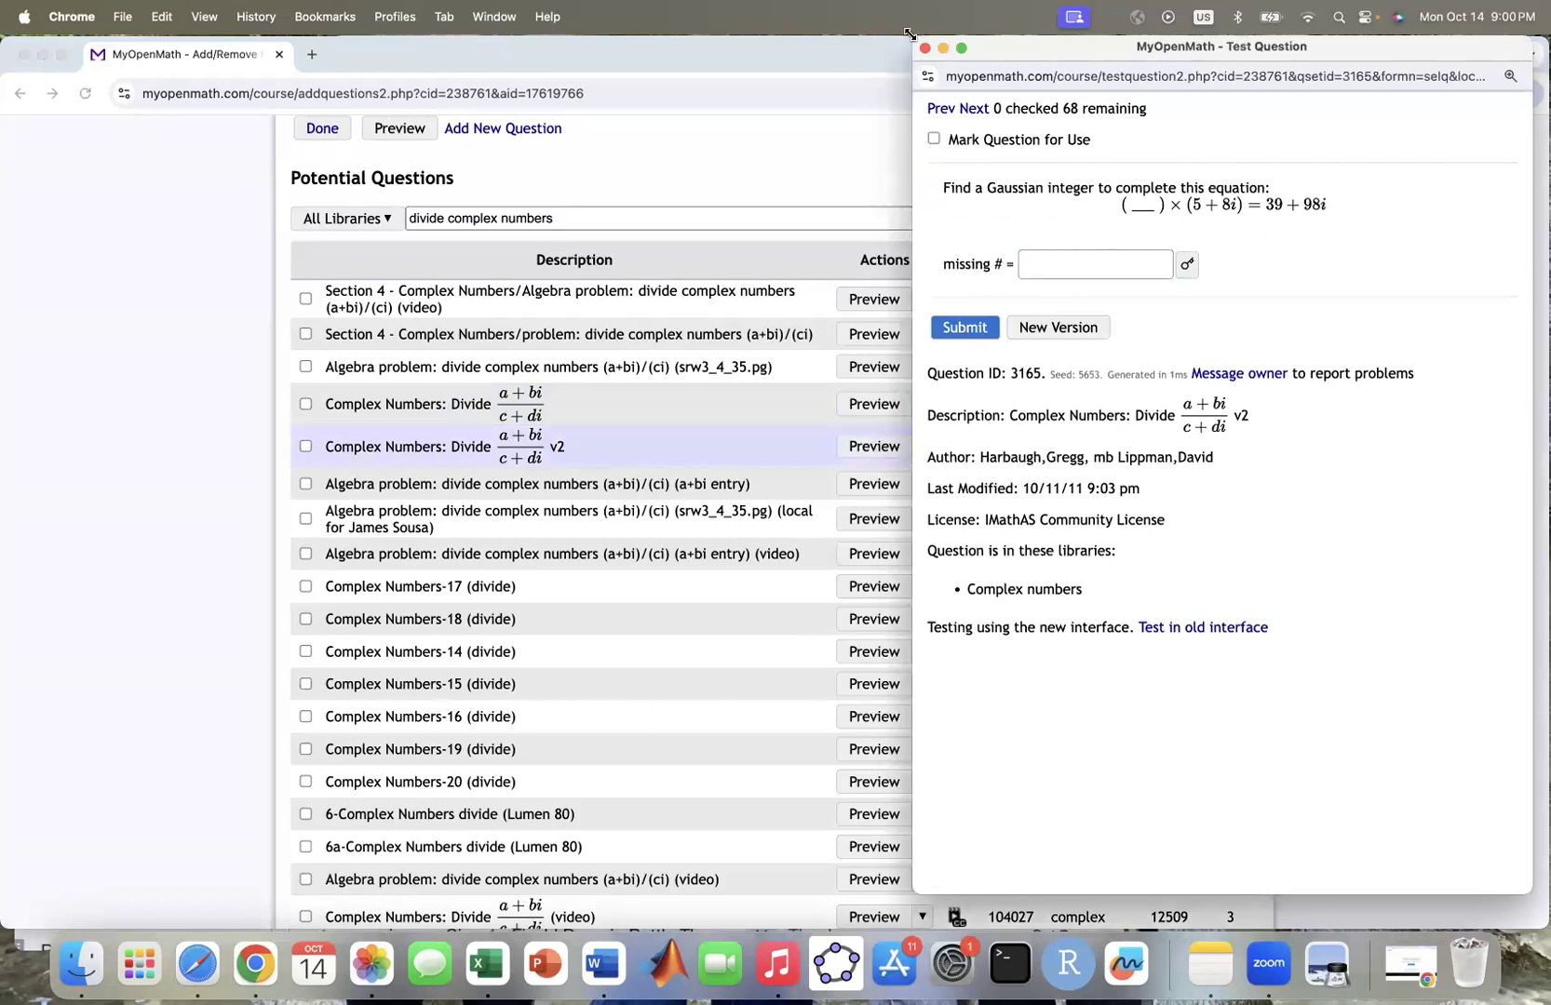
{"action": "left_click", "coordinate": [924, 50]}
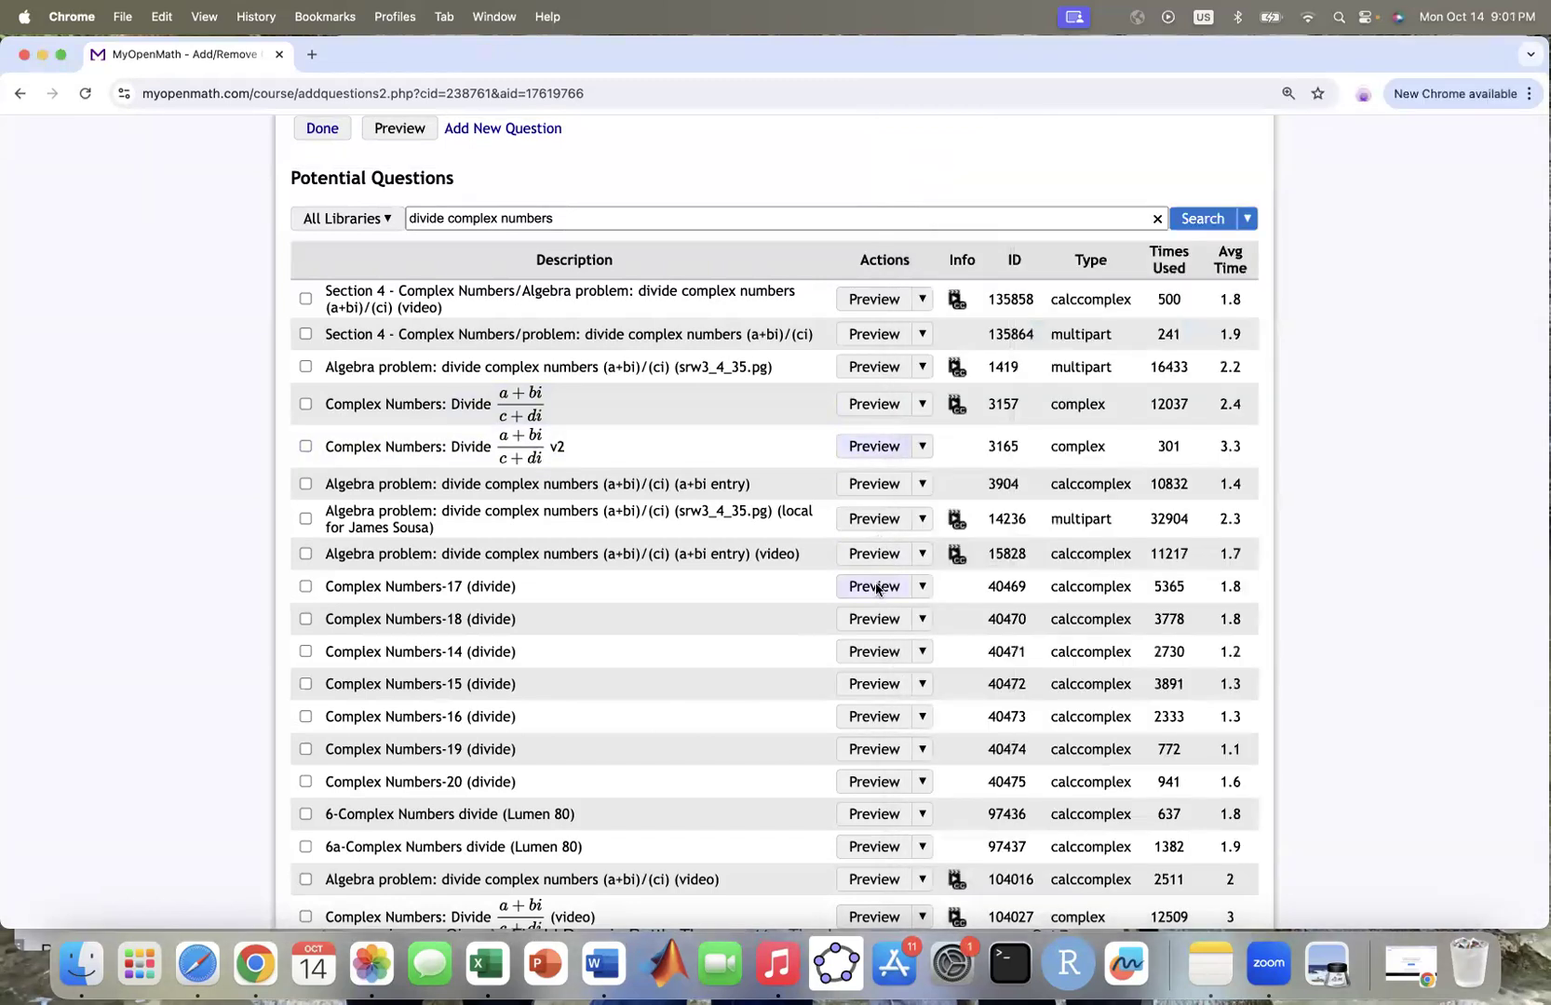
{"action": "left_click", "coordinate": [876, 587]}
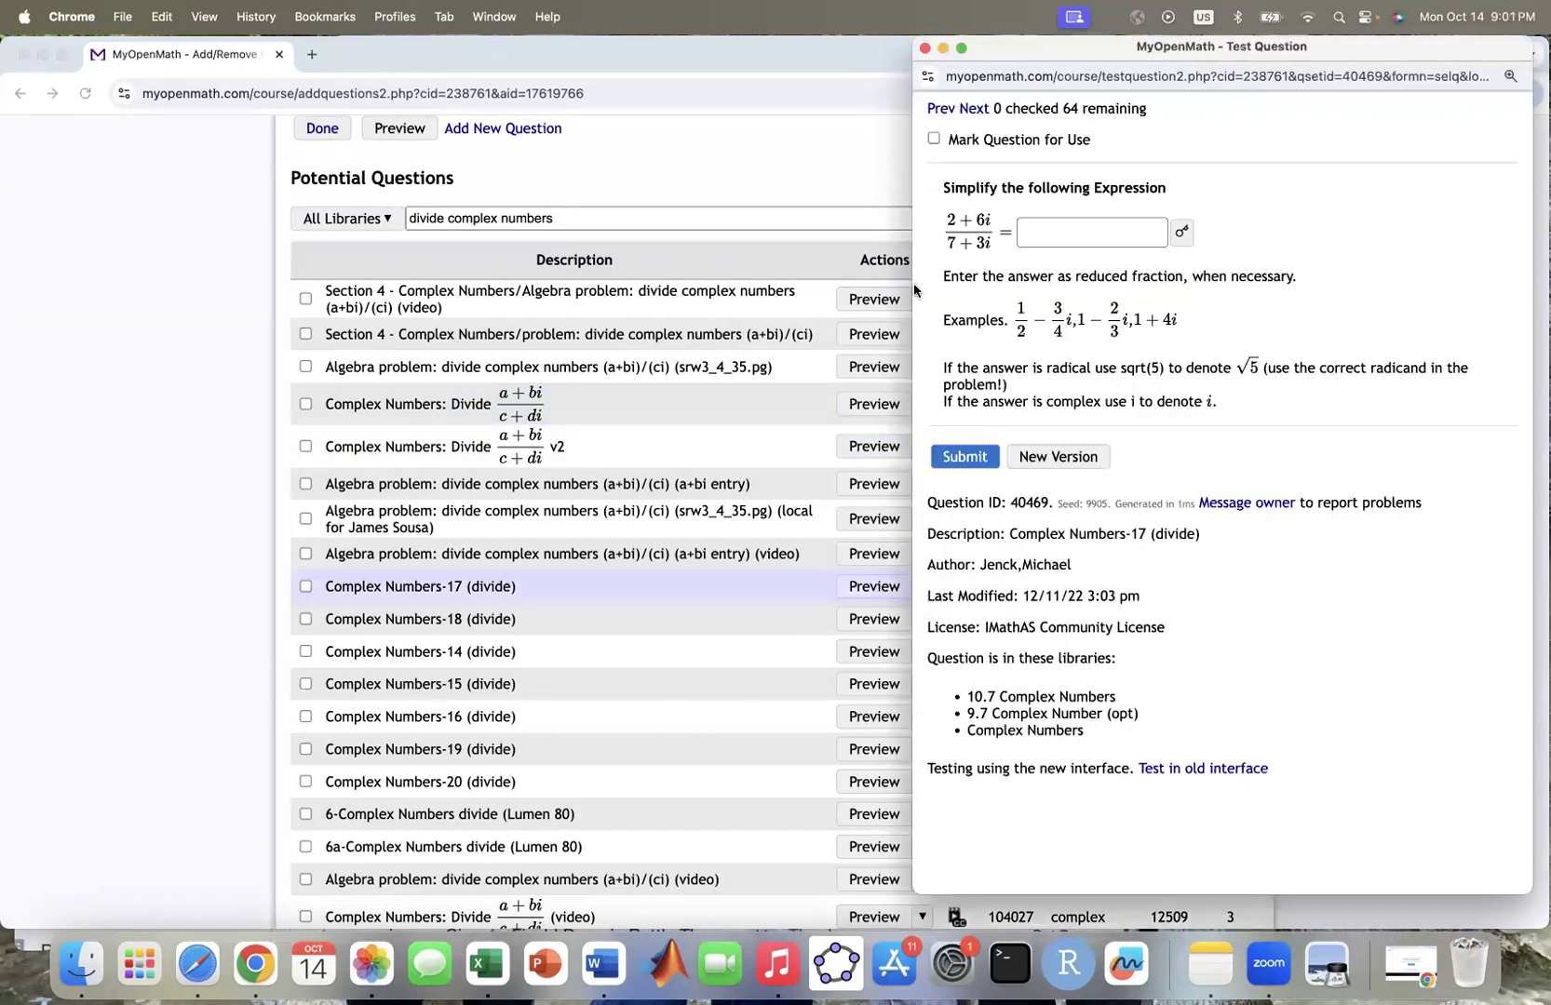
{"action": "left_click", "coordinate": [924, 50]}
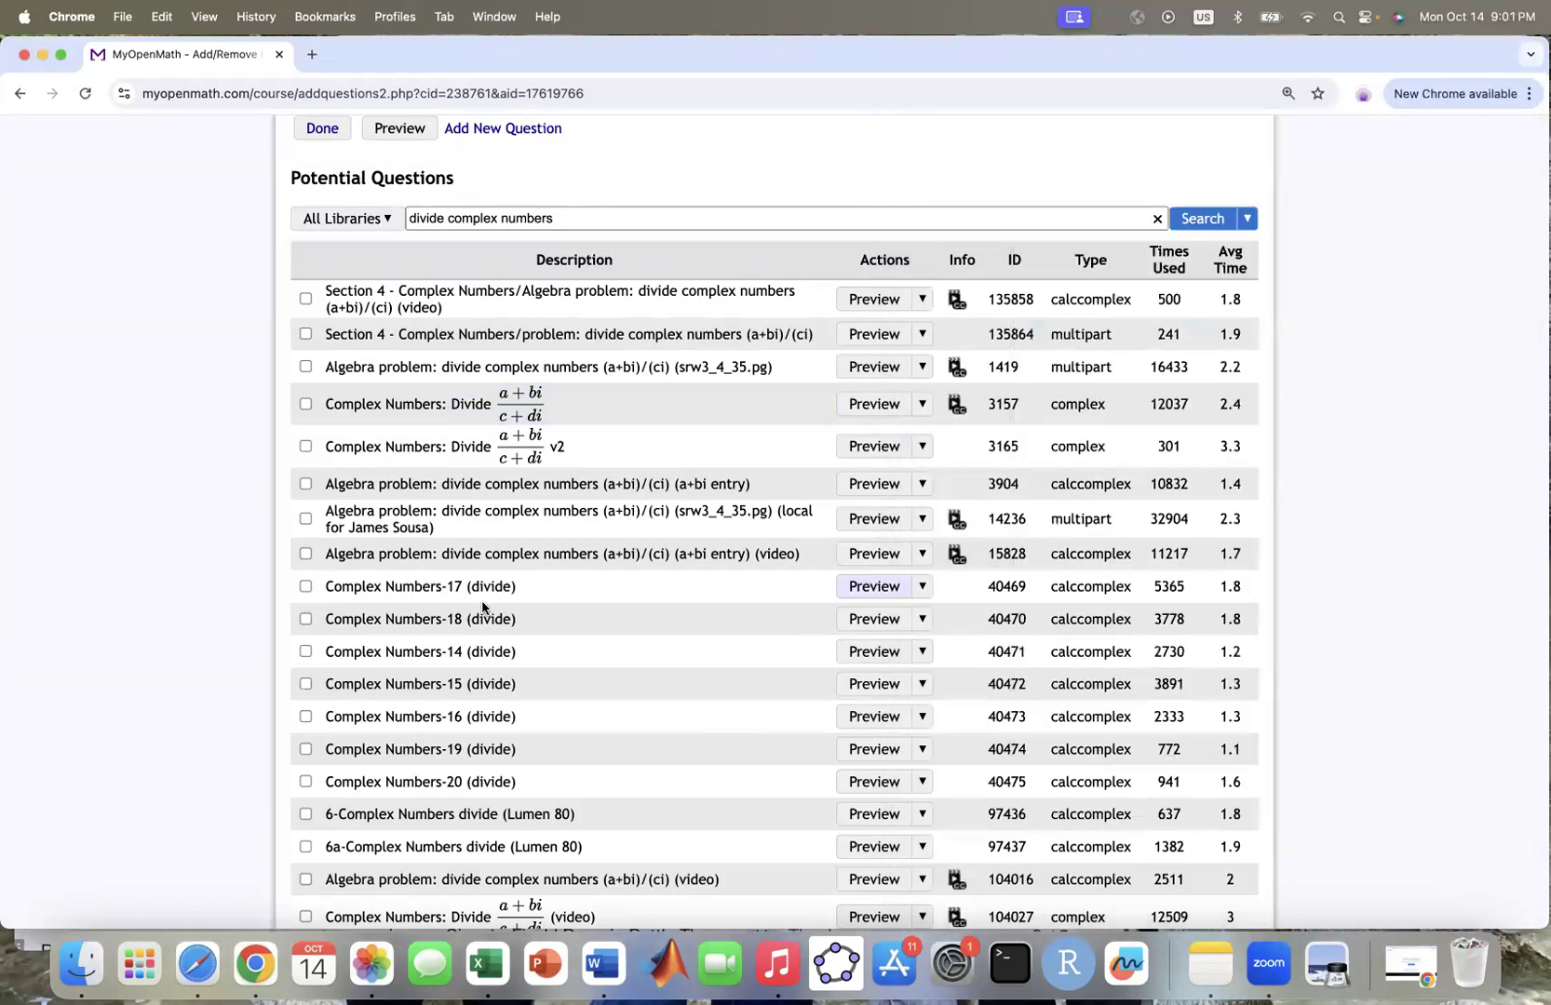
{"action": "left_click", "coordinate": [305, 587]}
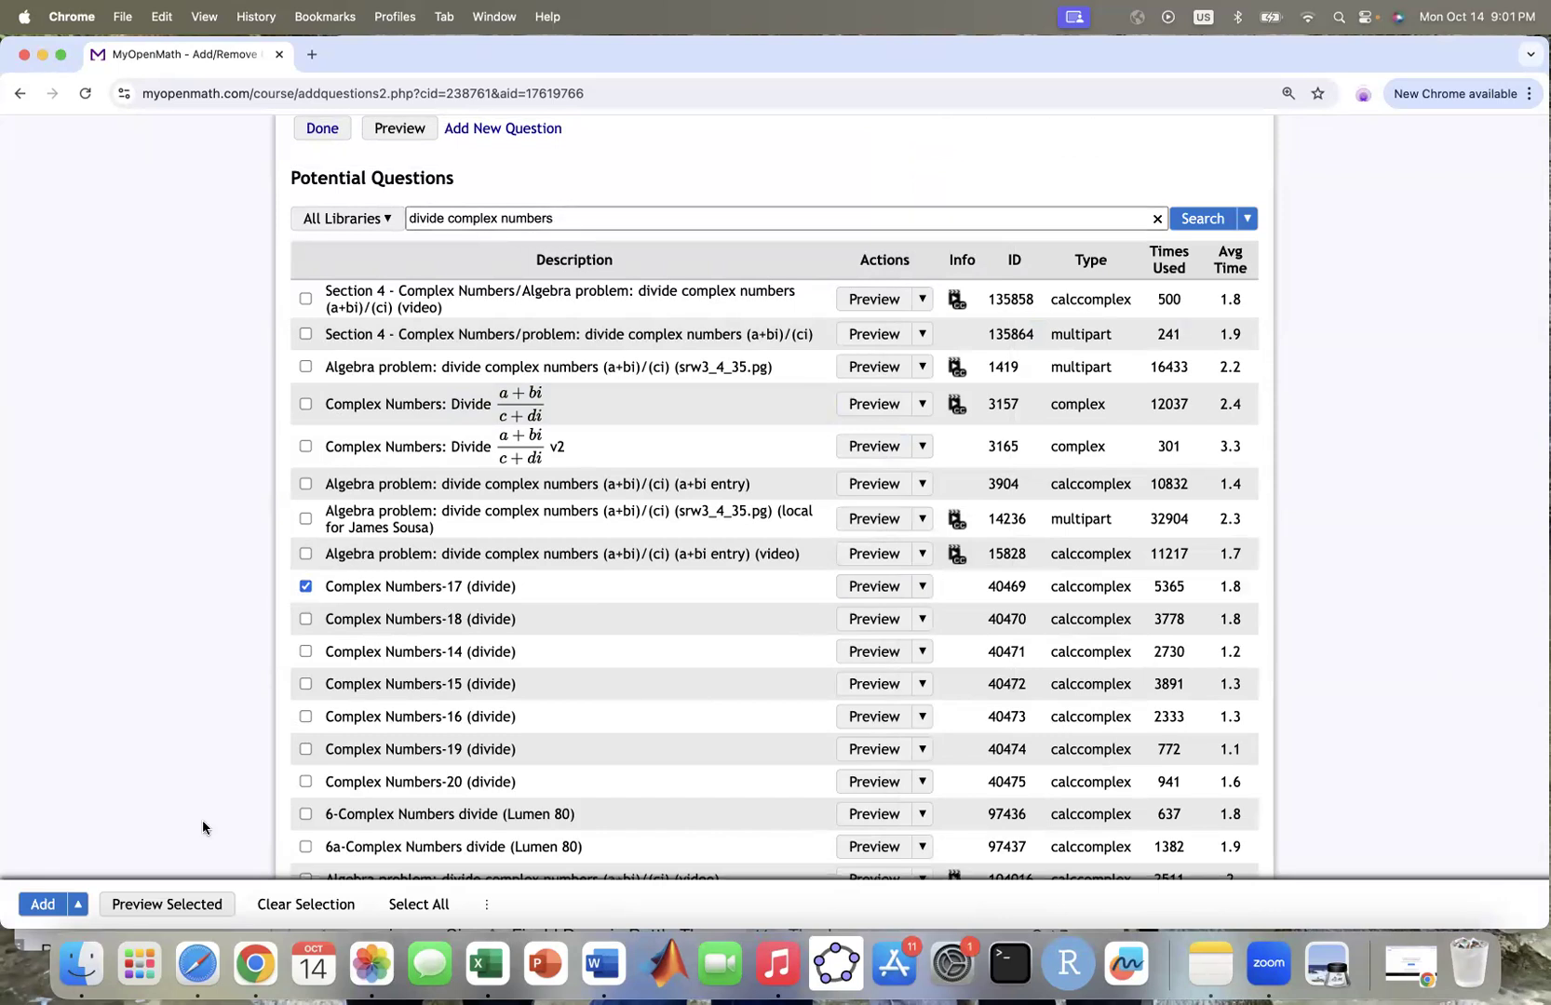
{"action": "left_click", "coordinate": [44, 908]}
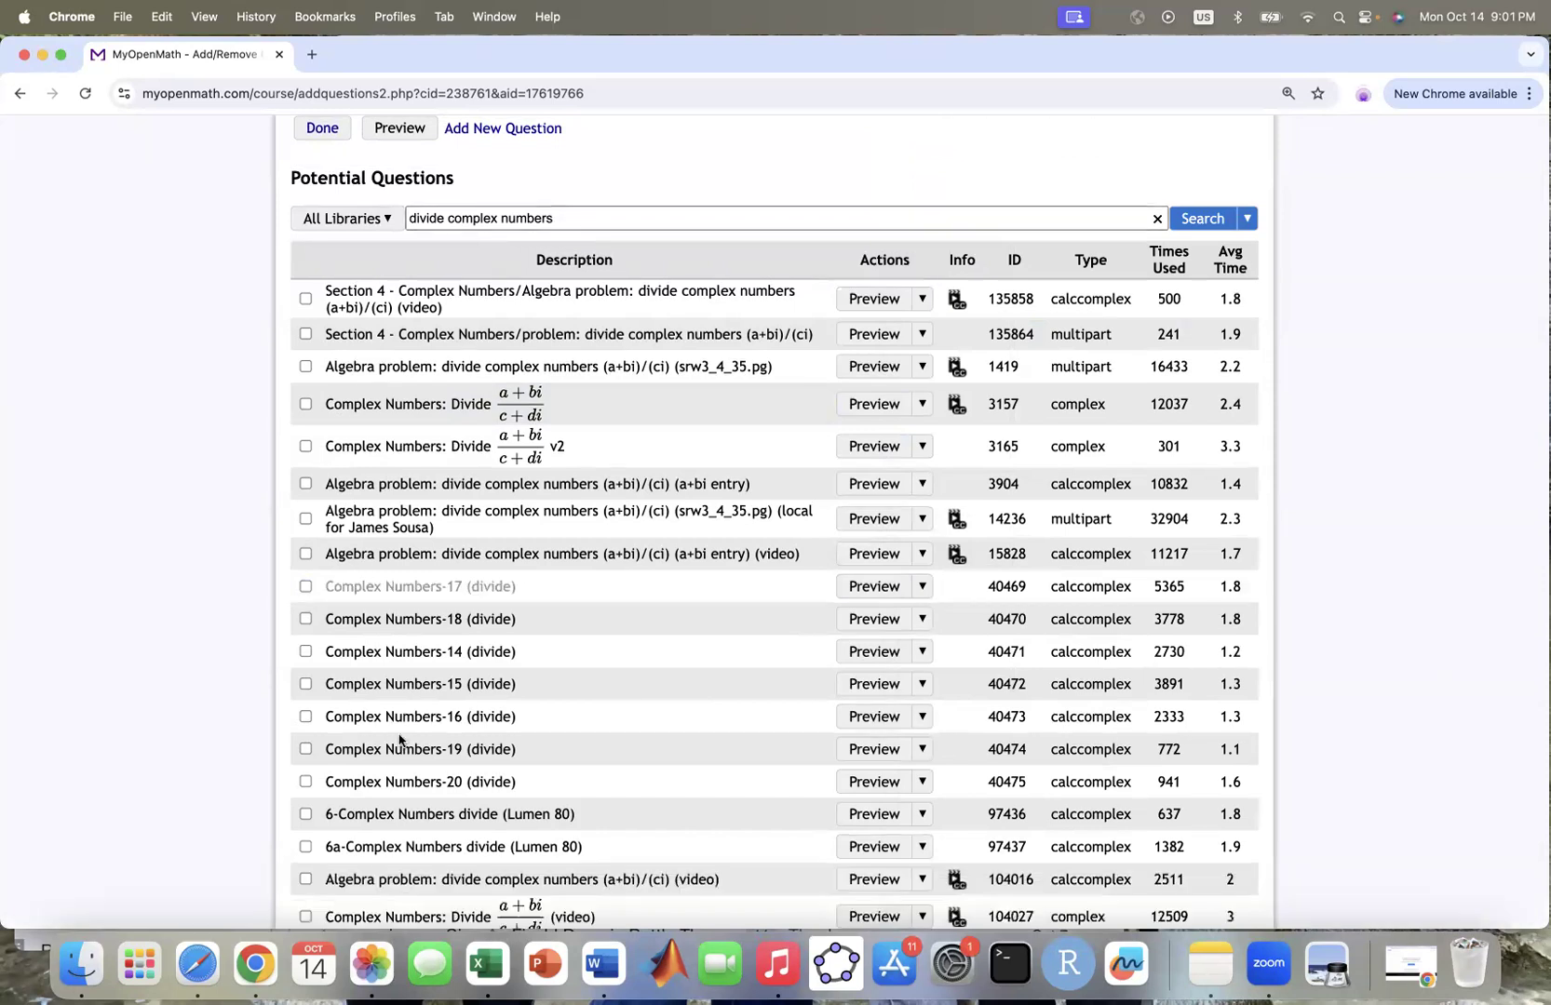
Step: Set default points to 4 per question, then question 1 to 5 points and question 2 to 3
{"action": "scroll", "coordinate": [662, 690], "scroll_direction": "up", "scroll_amount": 4}
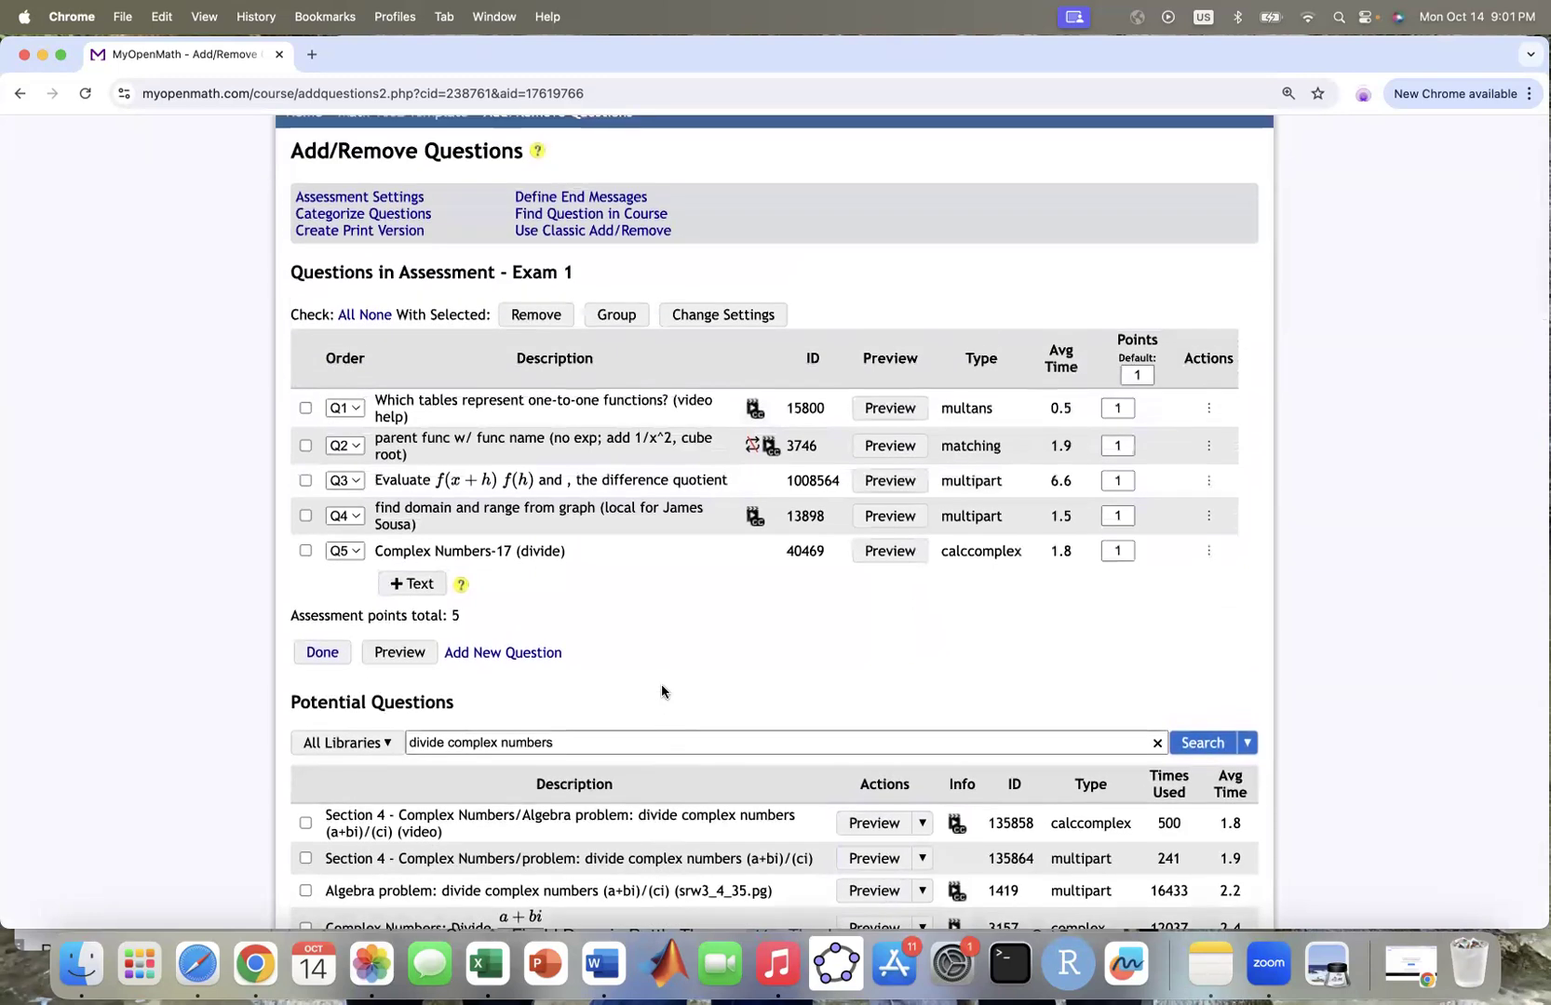
{"action": "left_click", "coordinate": [1145, 375]}
{"action": "key", "text": "Return"}
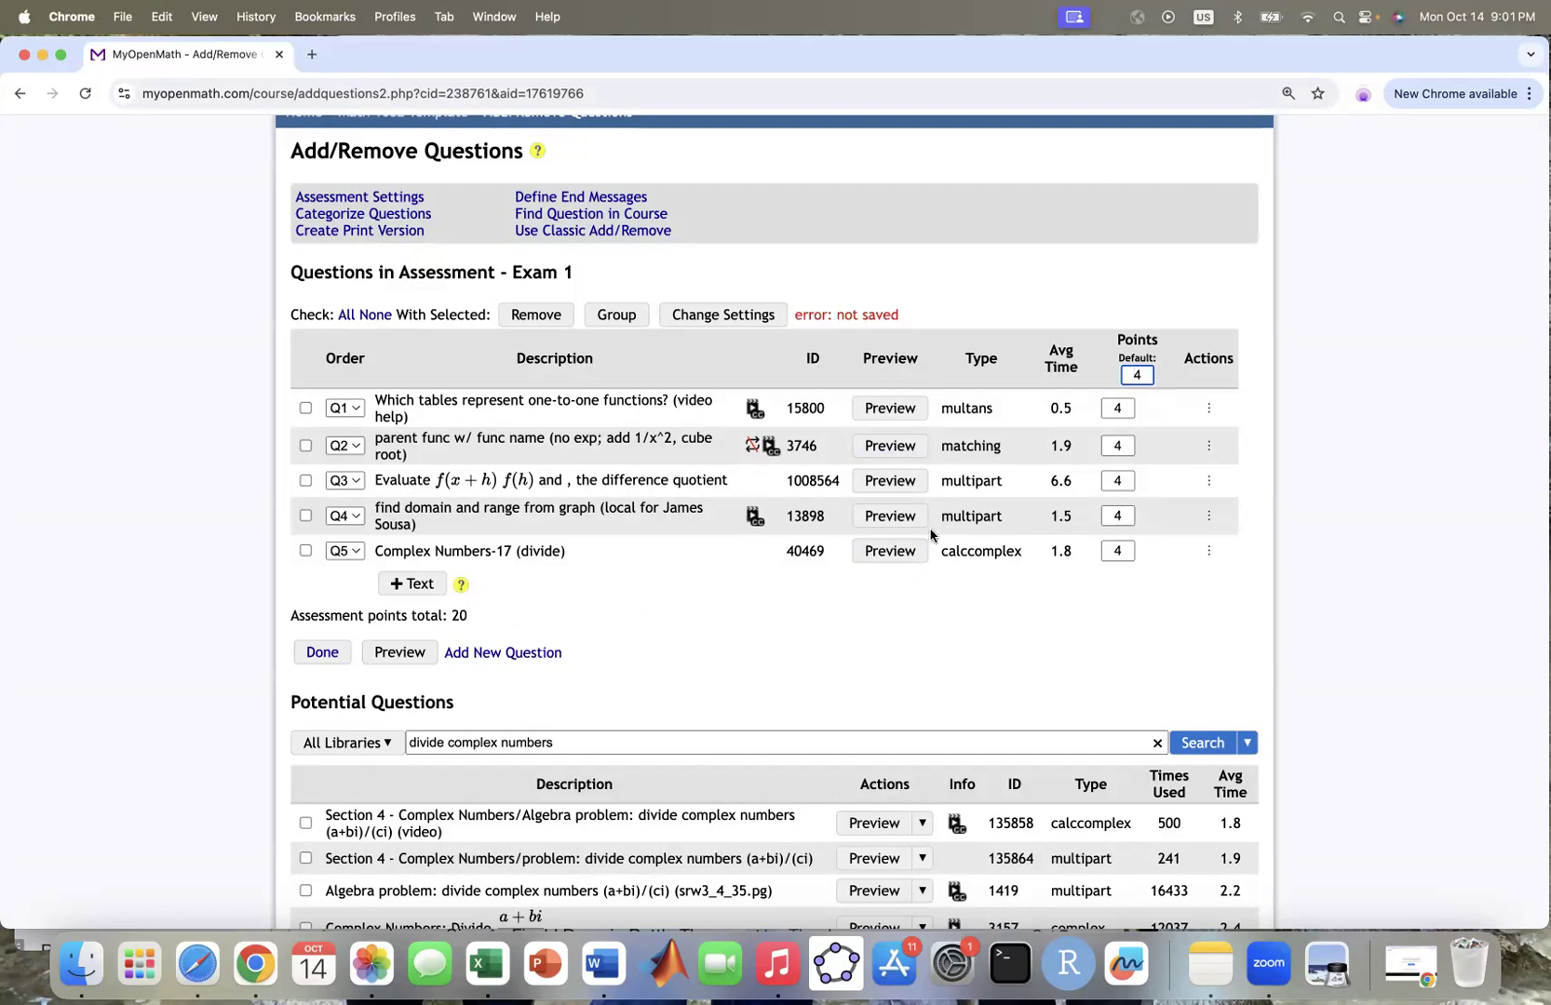
{"action": "left_click", "coordinate": [1122, 409]}
{"action": "key", "text": "BackSpace"}
{"action": "type", "text": "5"}
{"action": "left_click", "coordinate": [1128, 445]}
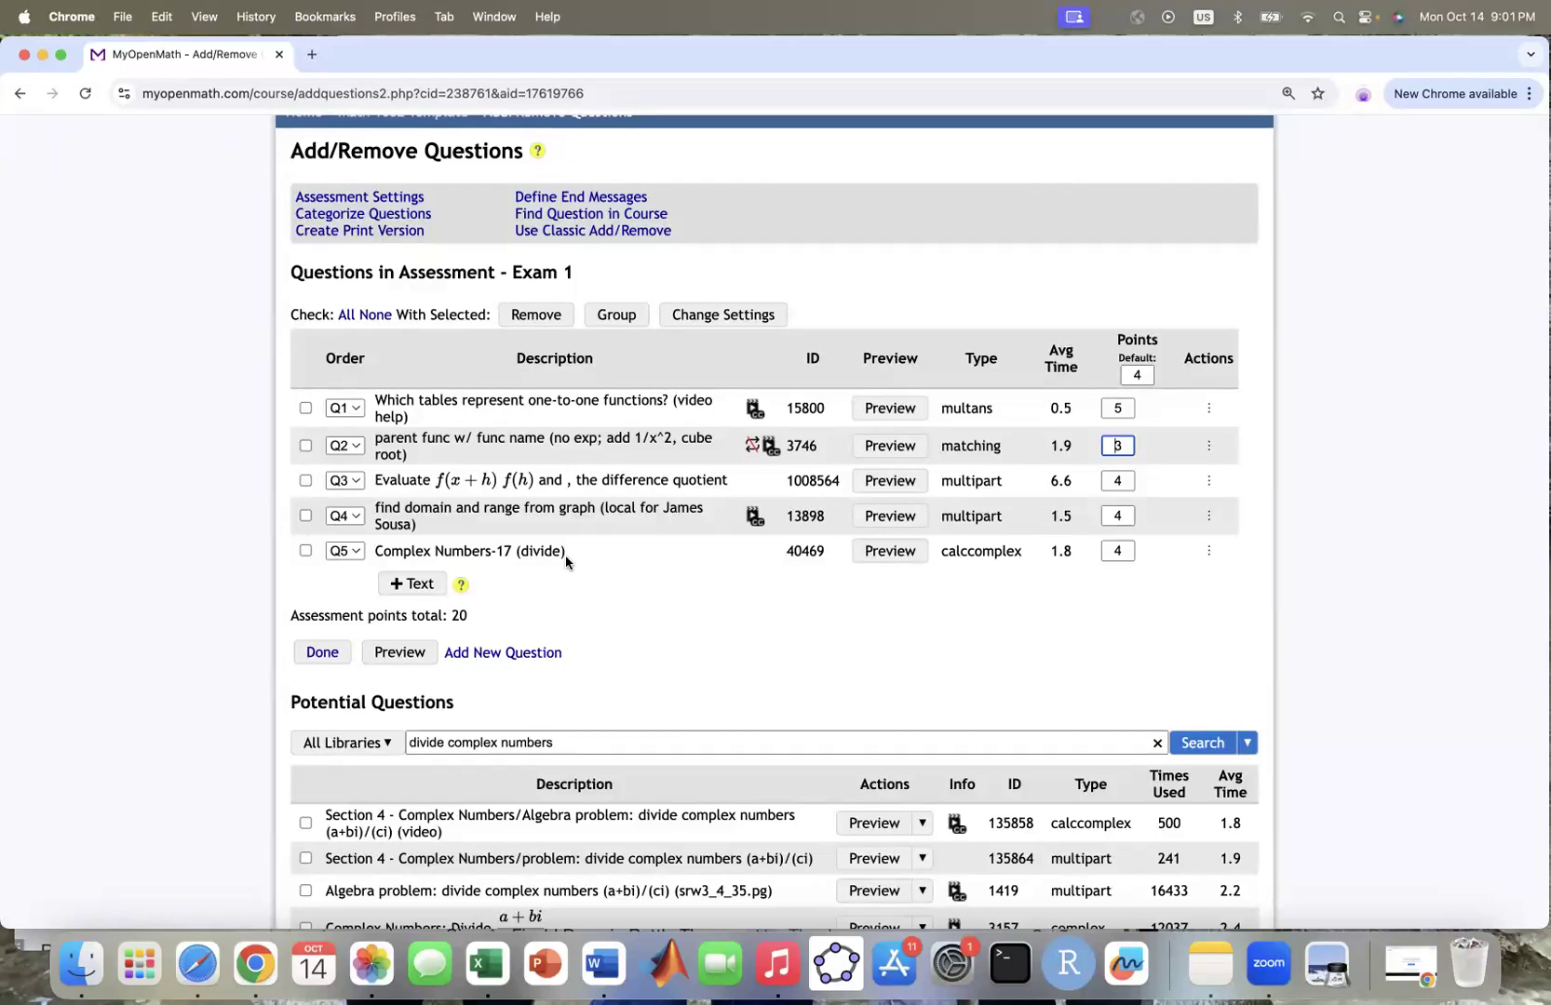
Step: Open the printable Word version setup for Exam 1 and set the number of versions to 2
{"action": "left_click", "coordinate": [394, 232]}
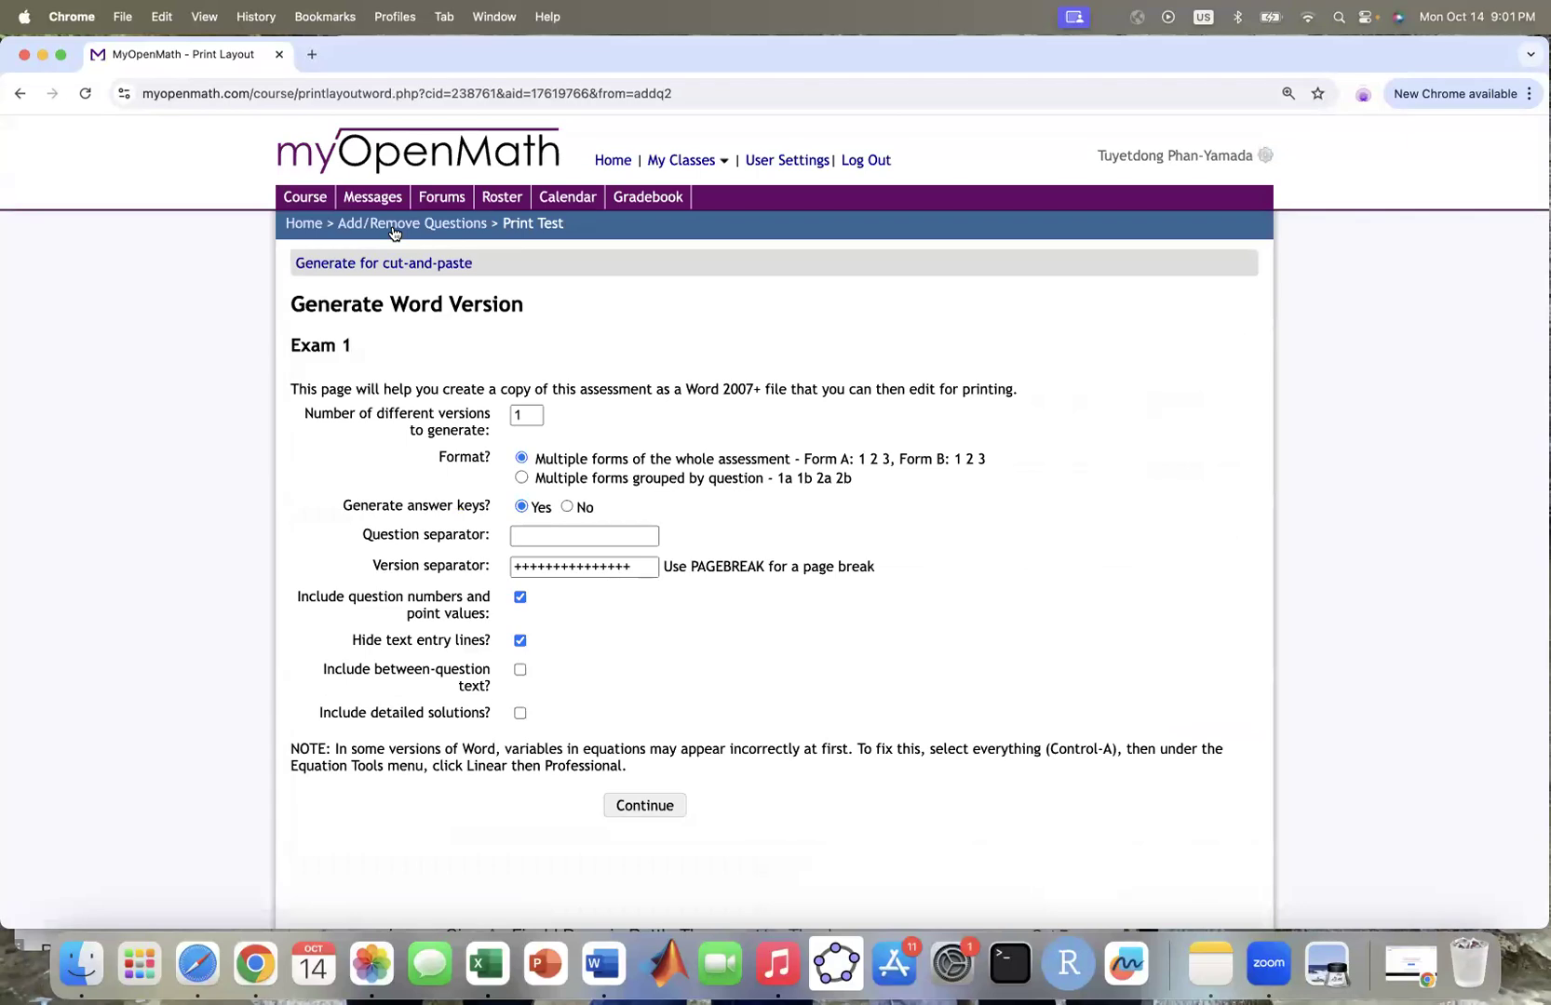
{"action": "left_click", "coordinate": [532, 415]}
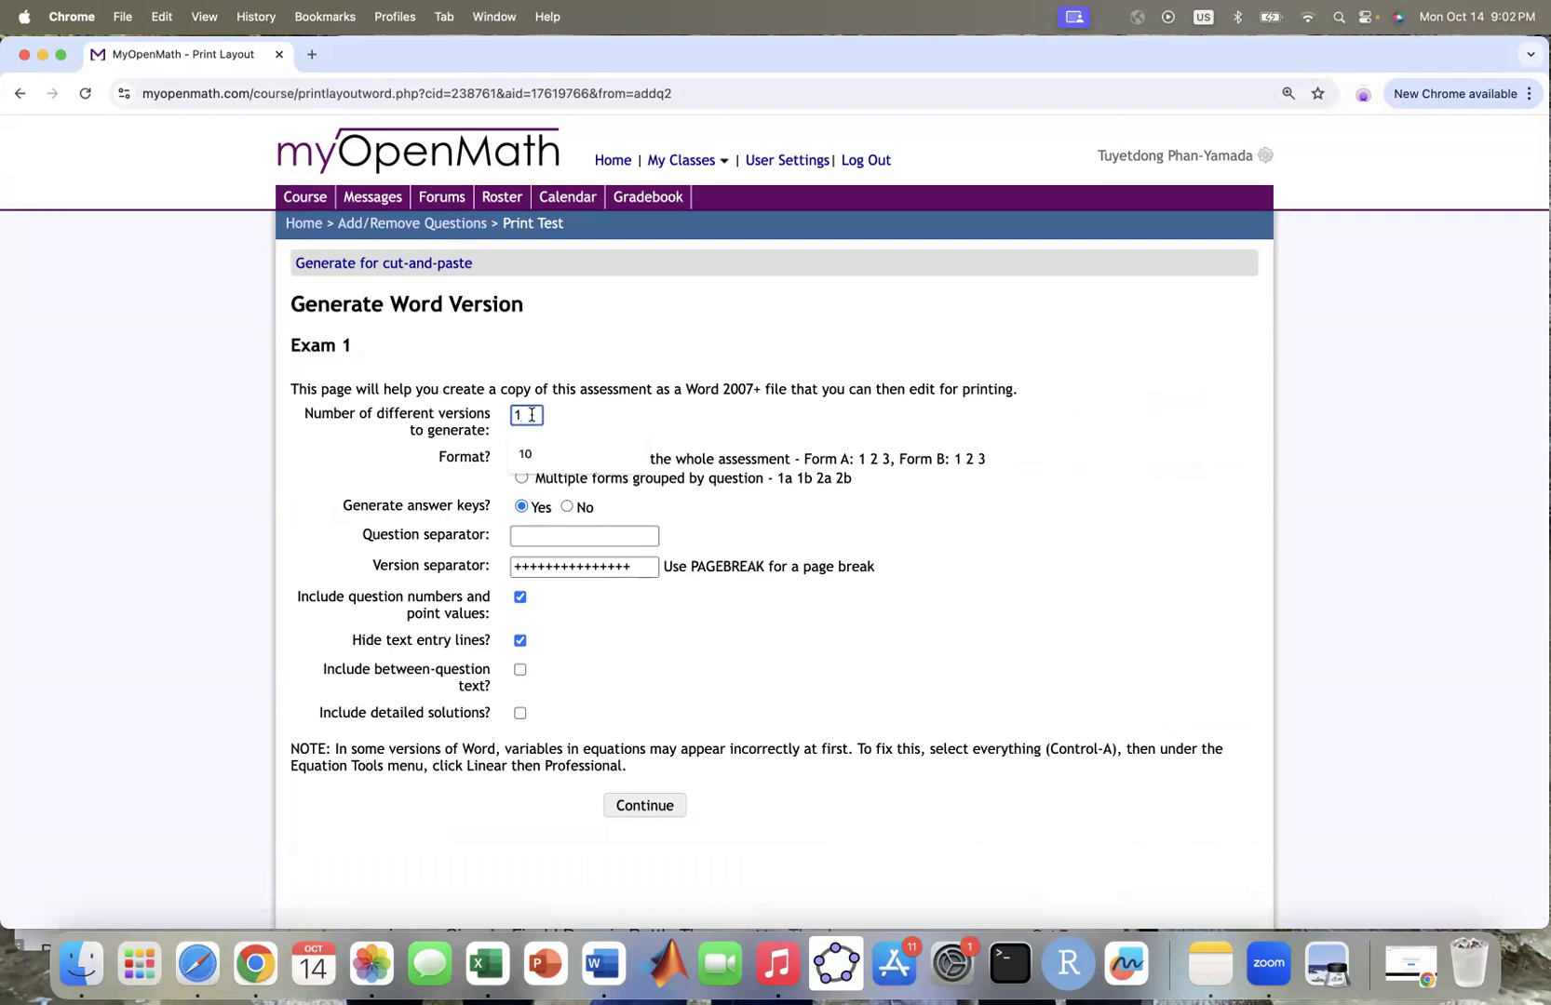
{"action": "type", "text": "5"}
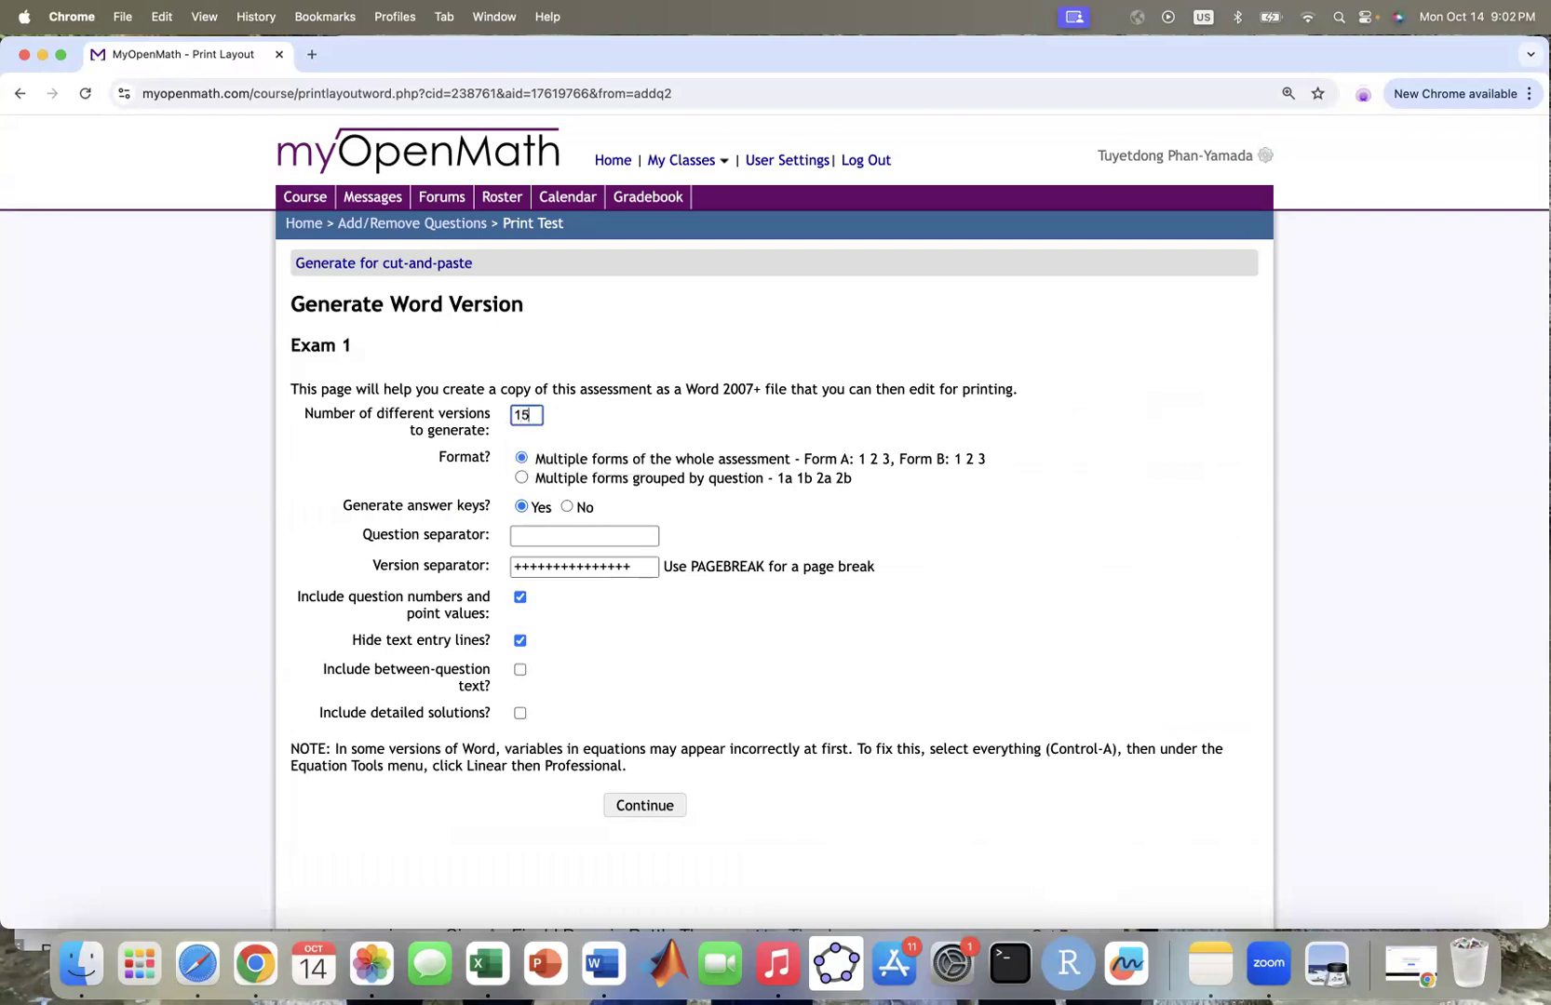
{"action": "key", "text": "BackSpace"}
{"action": "key", "text": "BackSpace"}
{"action": "type", "text": "2"}
Step: Continue to Convert to Word and open the downloaded convertedfile.docx
{"action": "left_click", "coordinate": [642, 805]}
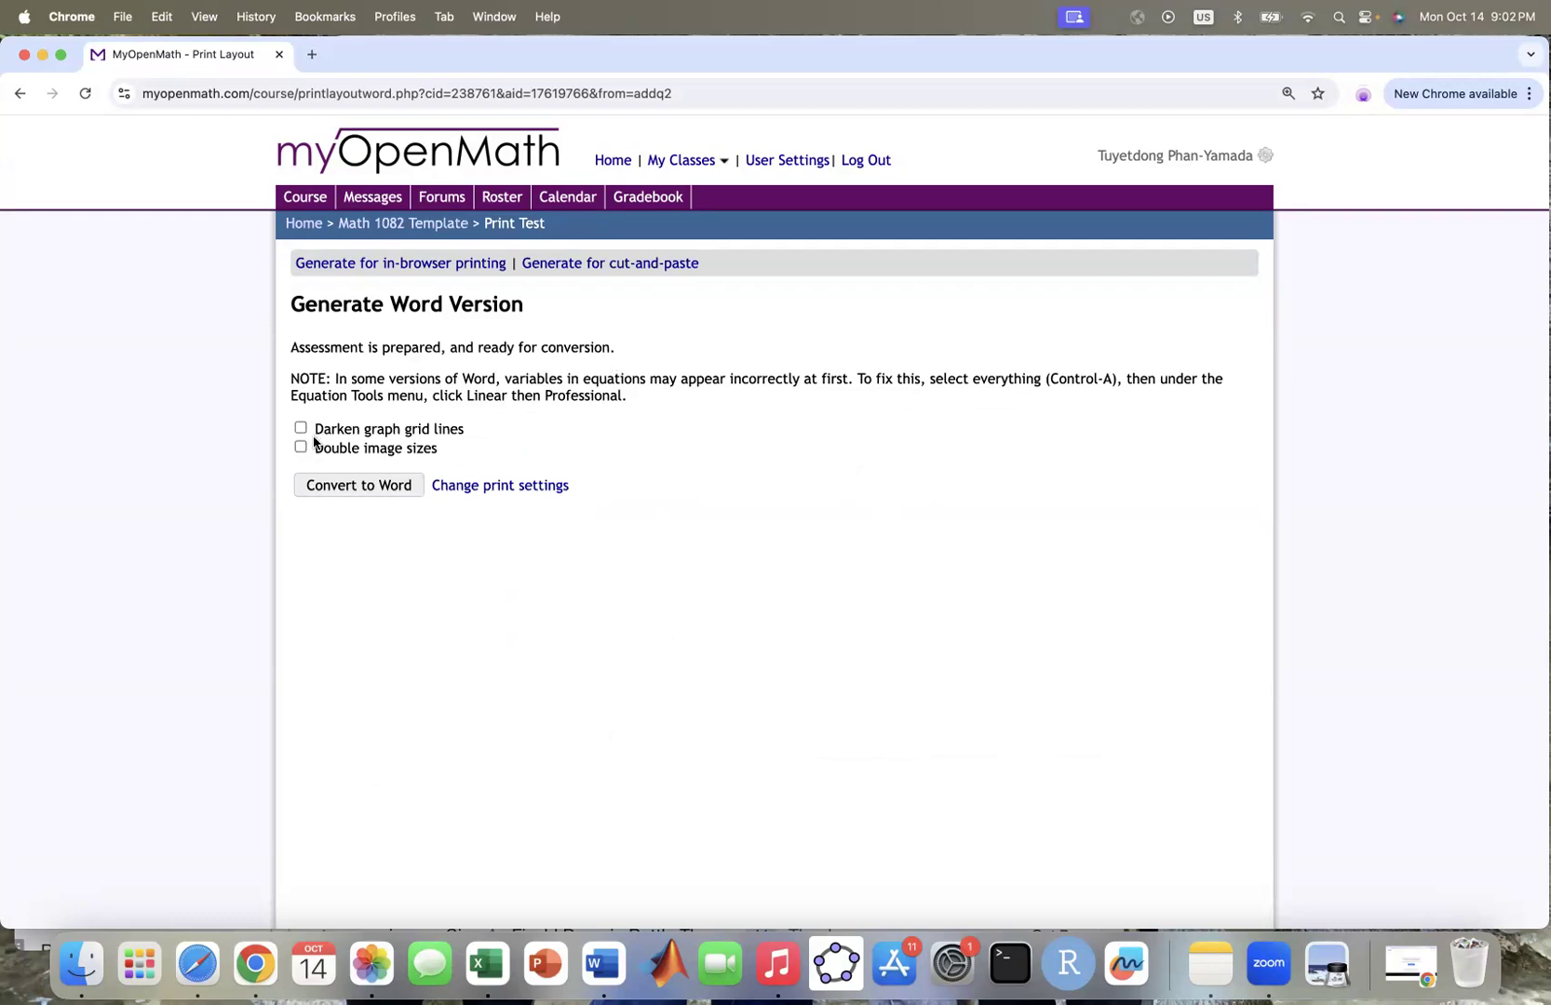
{"action": "left_click", "coordinate": [396, 488]}
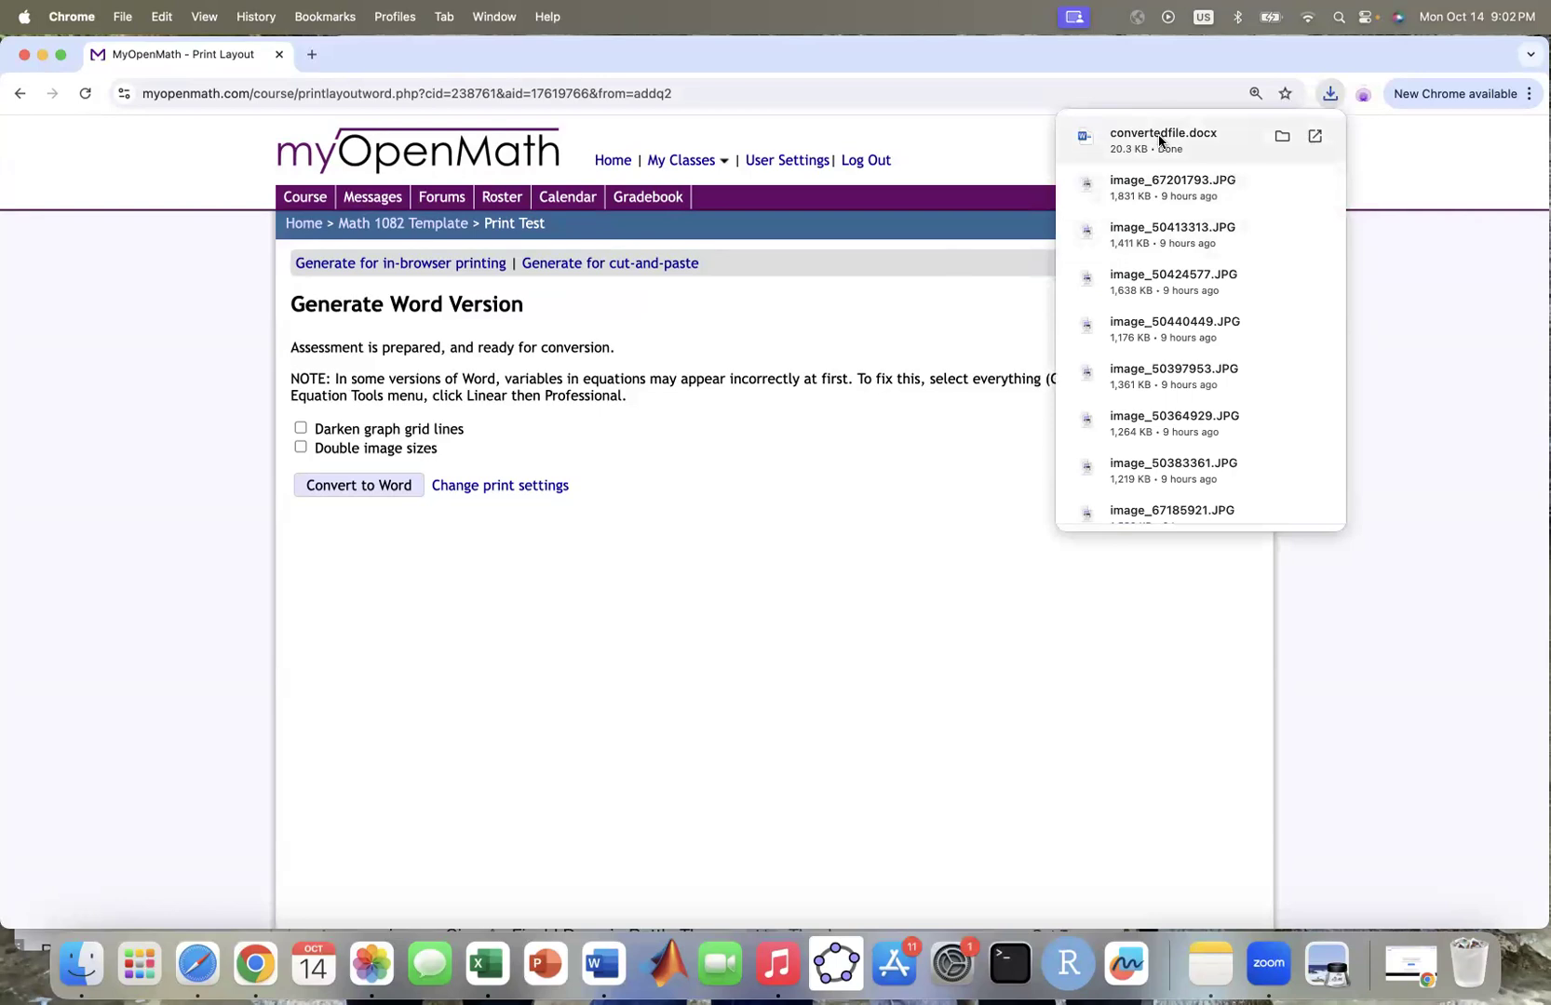
{"action": "left_click", "coordinate": [1159, 140]}
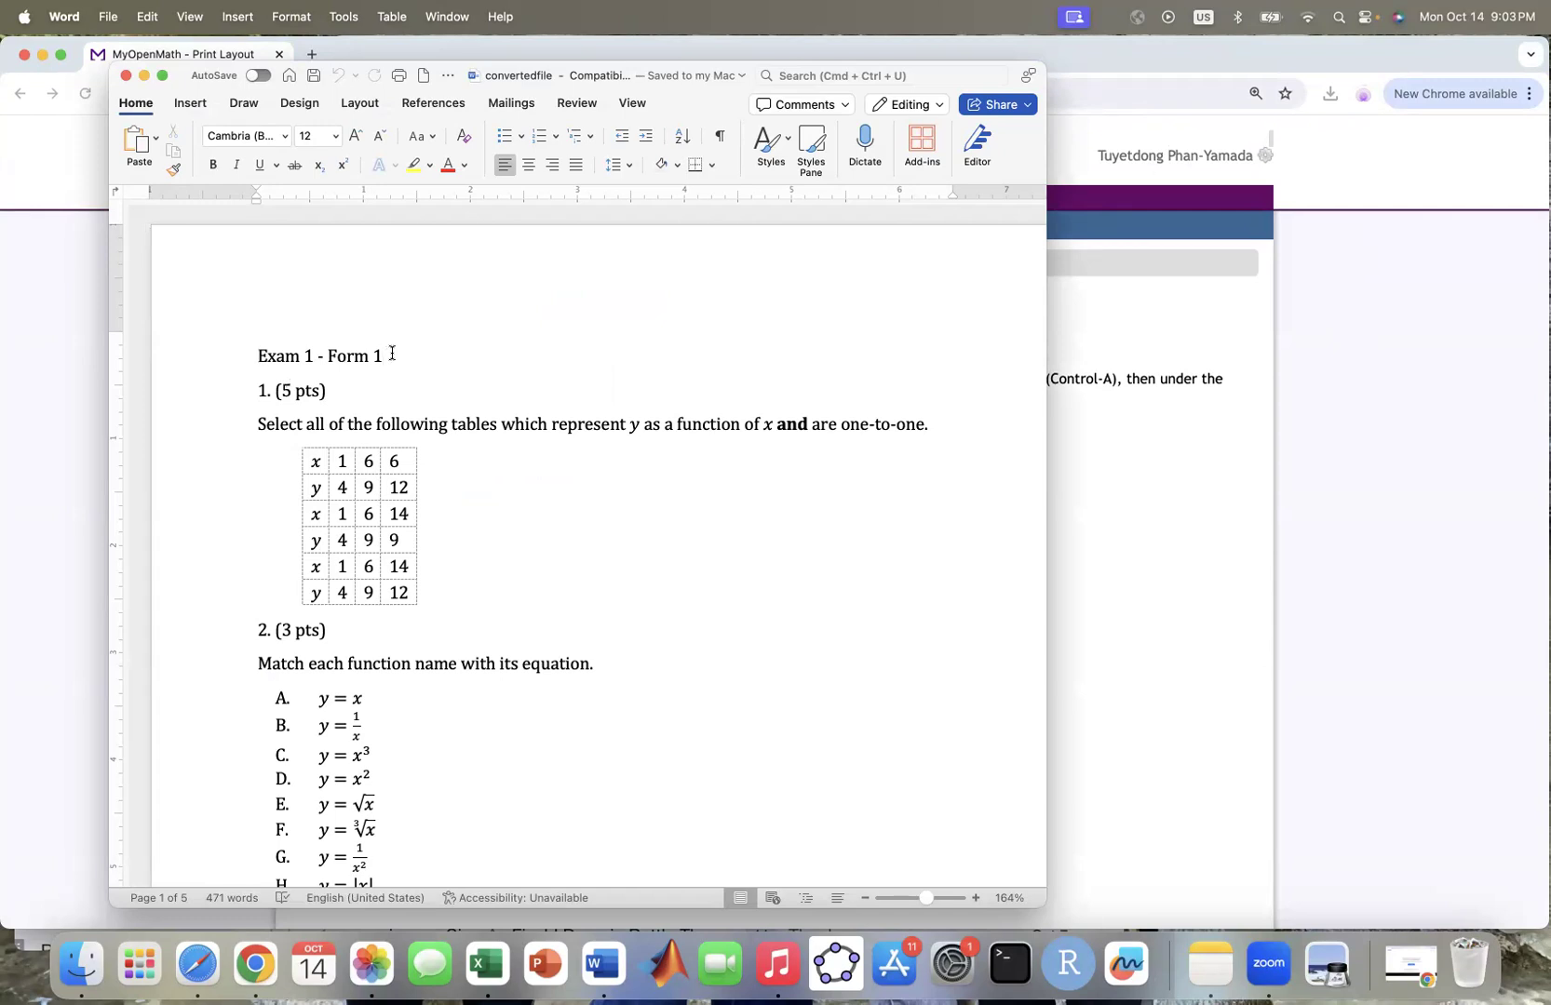
Step: Add a 'Show work for full credit' line under the title and blank lines before questions 2 and 3
{"action": "key", "text": "Return"}
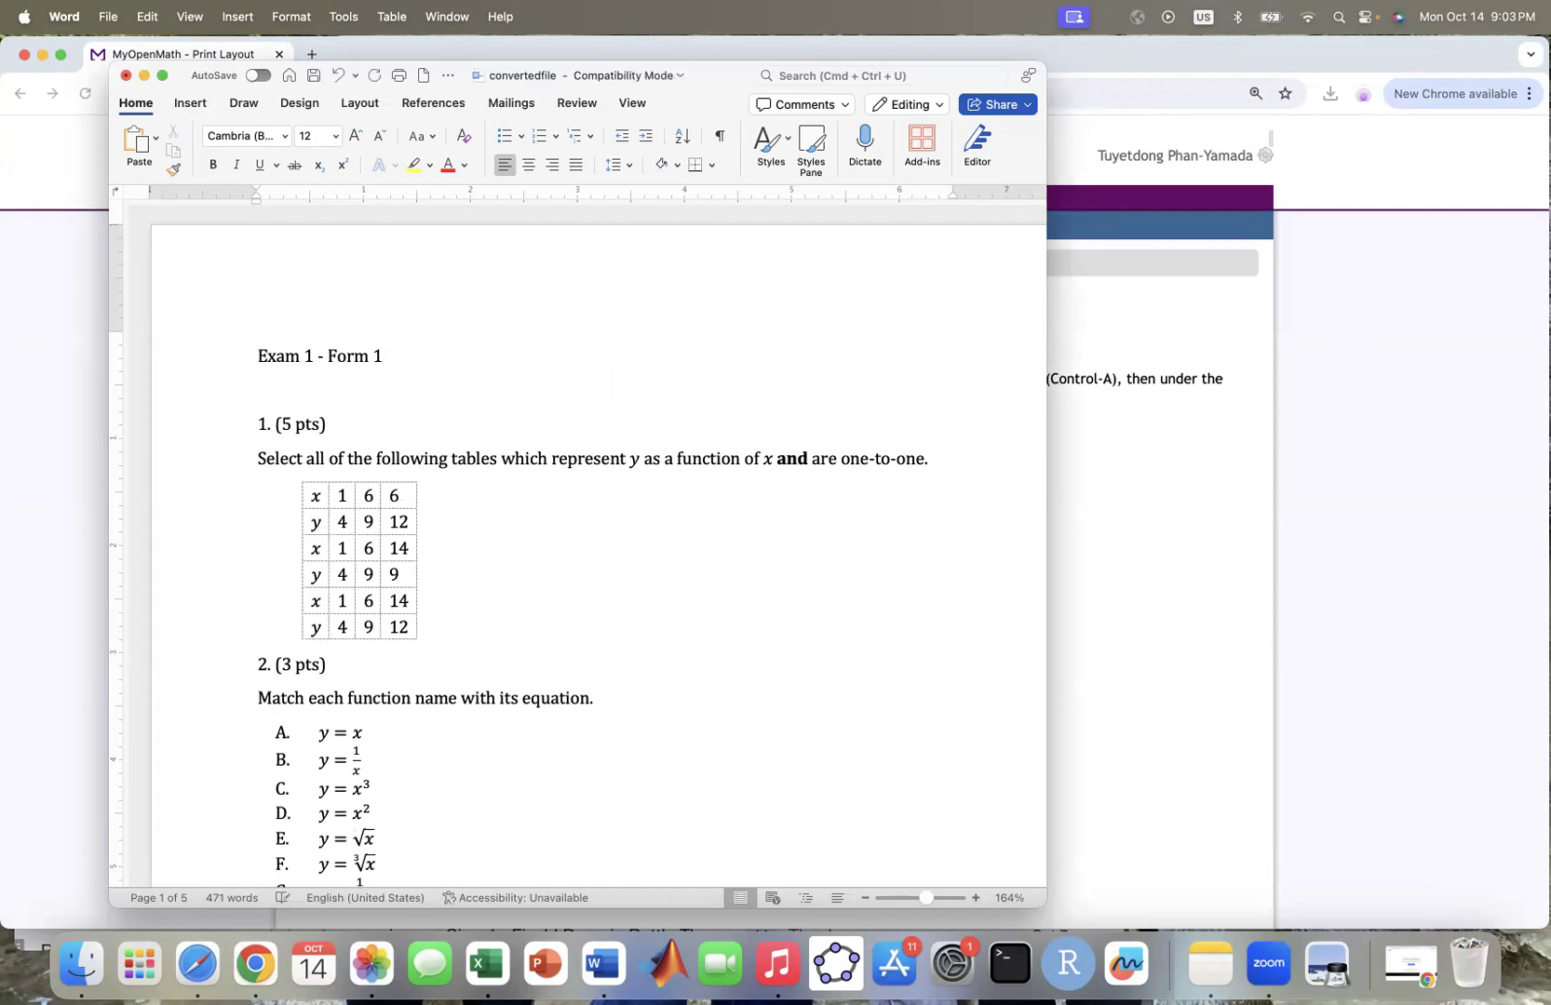
{"action": "type", "text": "Show work for full cre"}
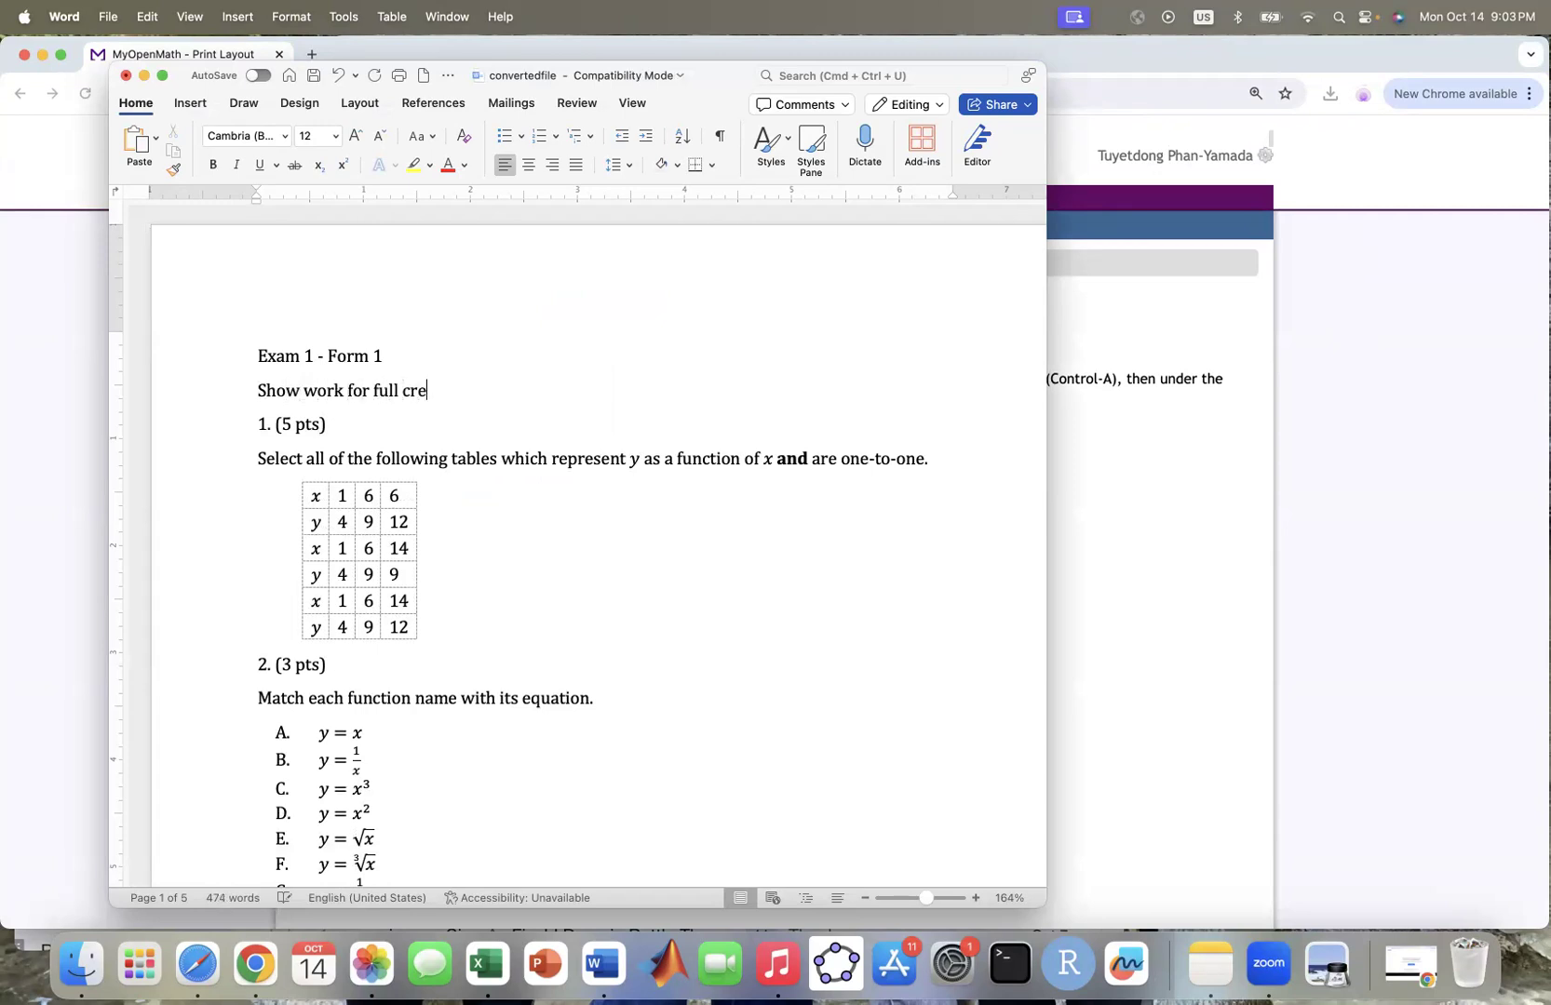
{"action": "type", "text": "dit"}
{"action": "left_click", "coordinate": [472, 645]}
{"action": "left_click", "coordinate": [458, 628]}
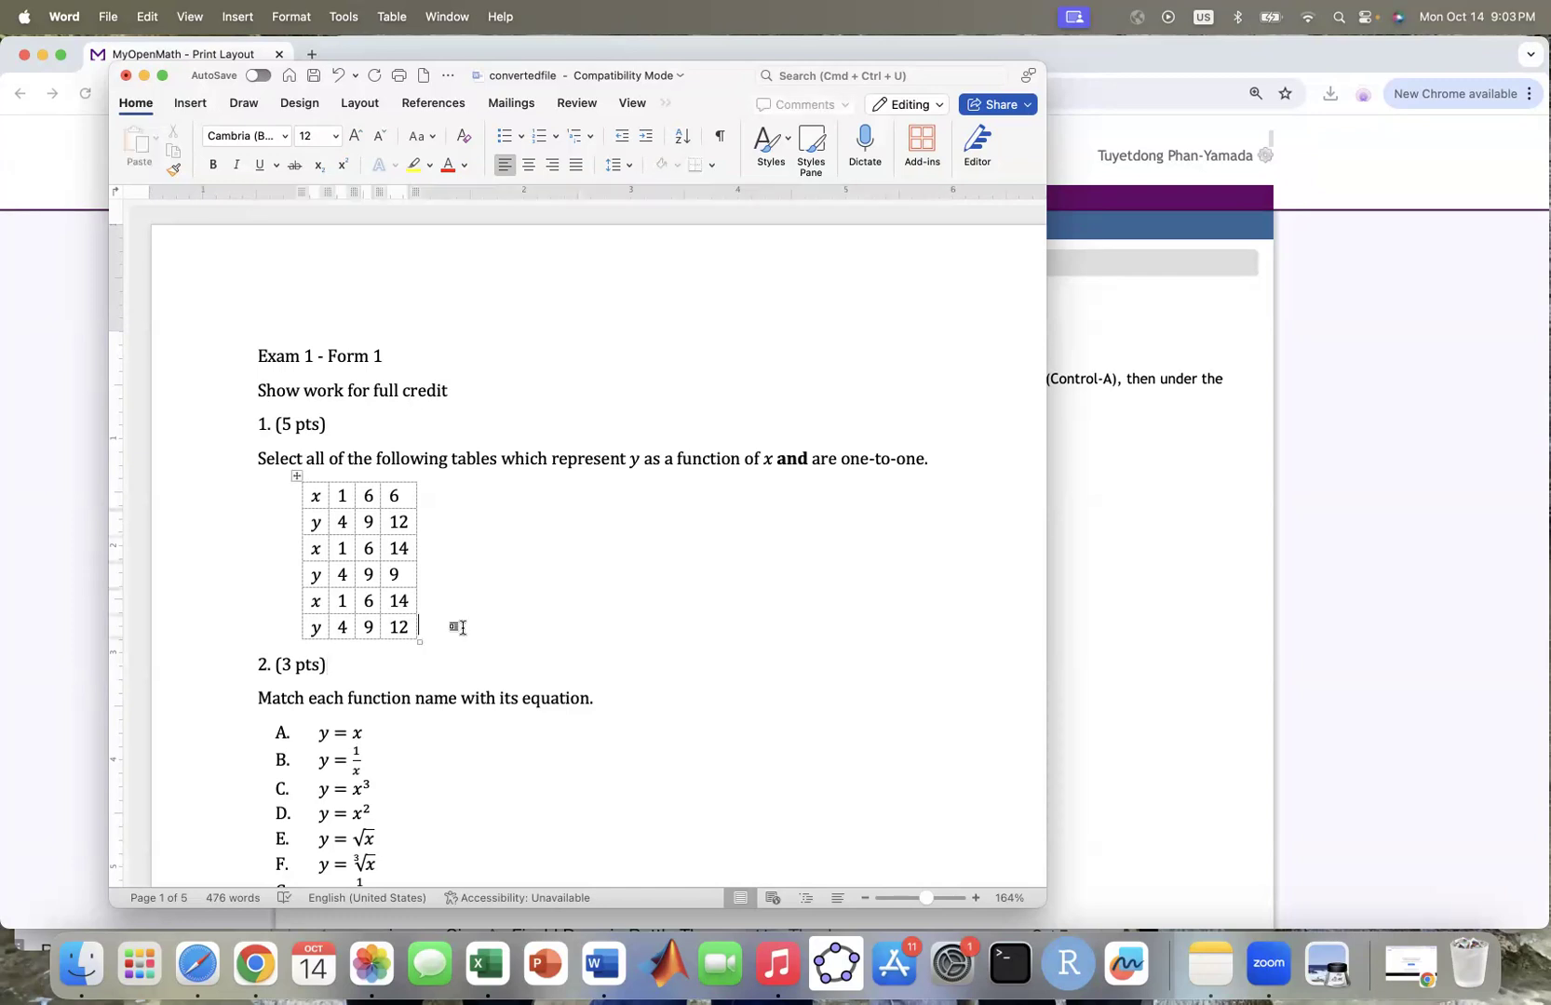
{"action": "left_click", "coordinate": [252, 658]}
{"action": "key", "text": "Return"}
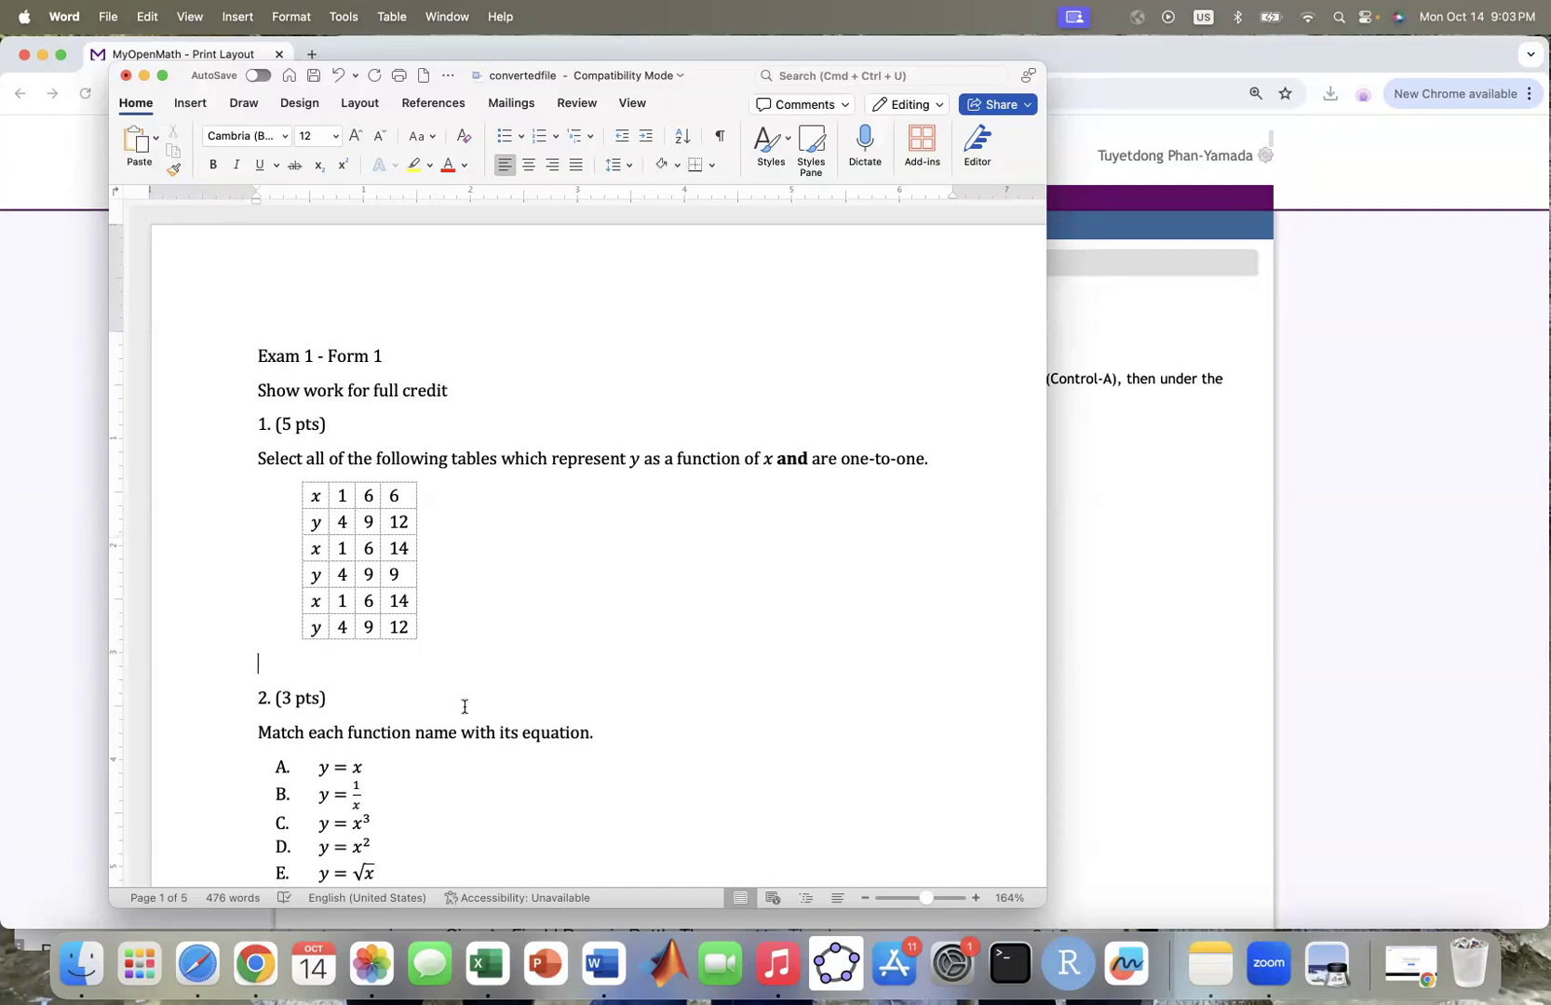
{"action": "scroll", "coordinate": [464, 706], "scroll_direction": "down", "scroll_amount": 6}
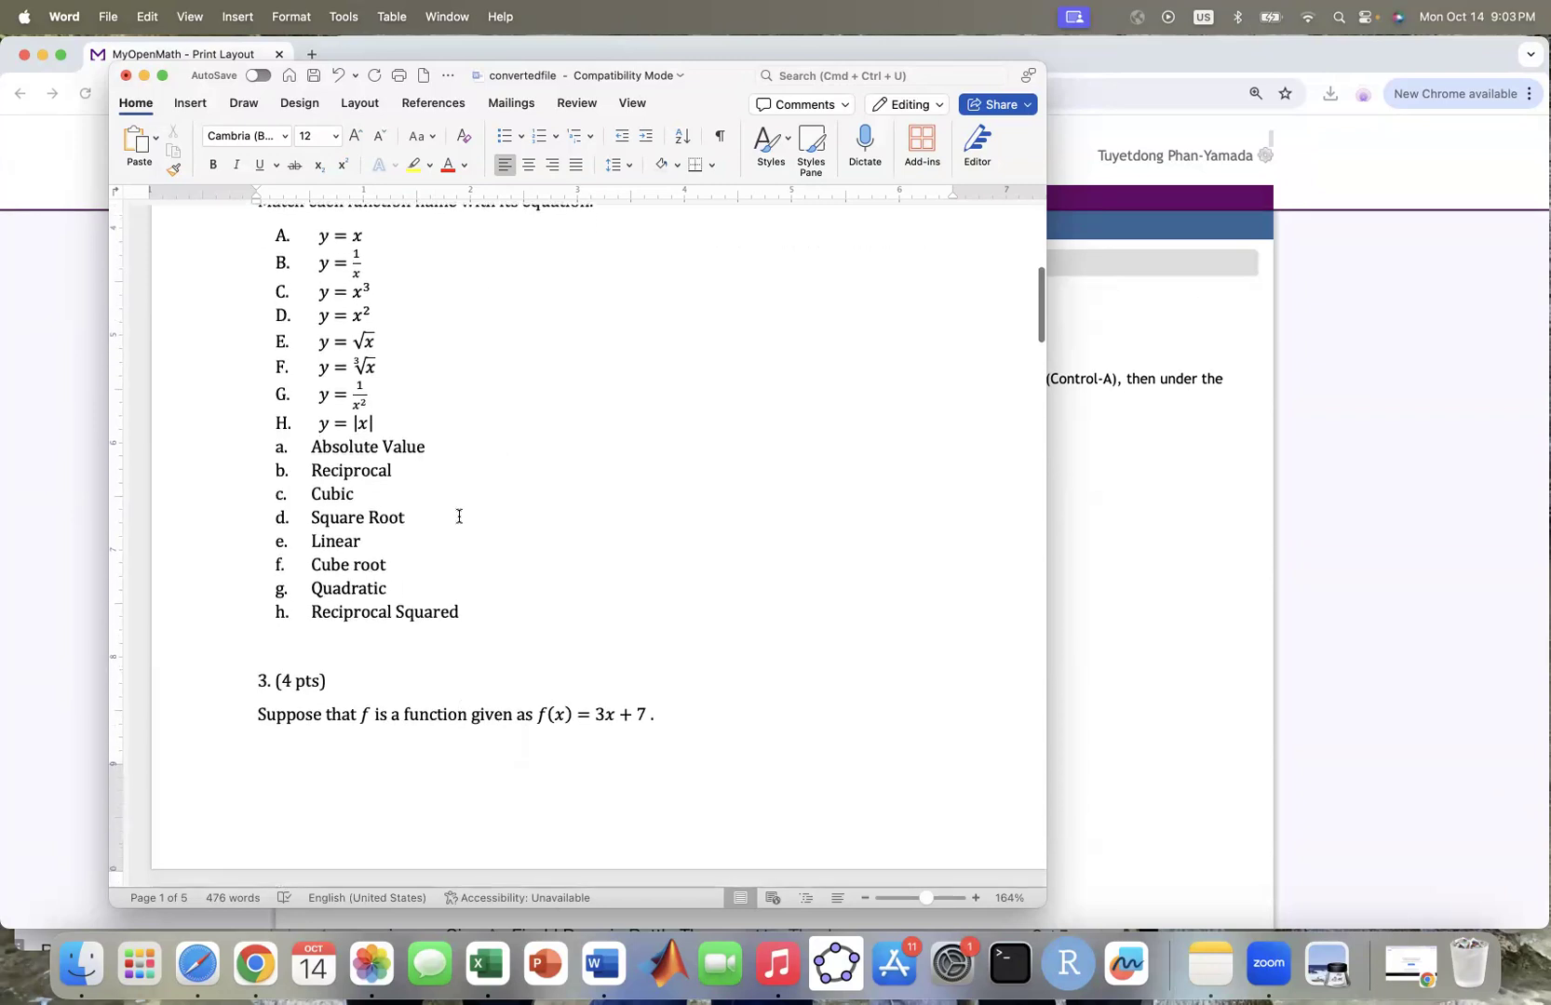
{"action": "left_click", "coordinate": [256, 644]}
{"action": "key", "text": "Return"}
{"action": "key", "text": "Return"}
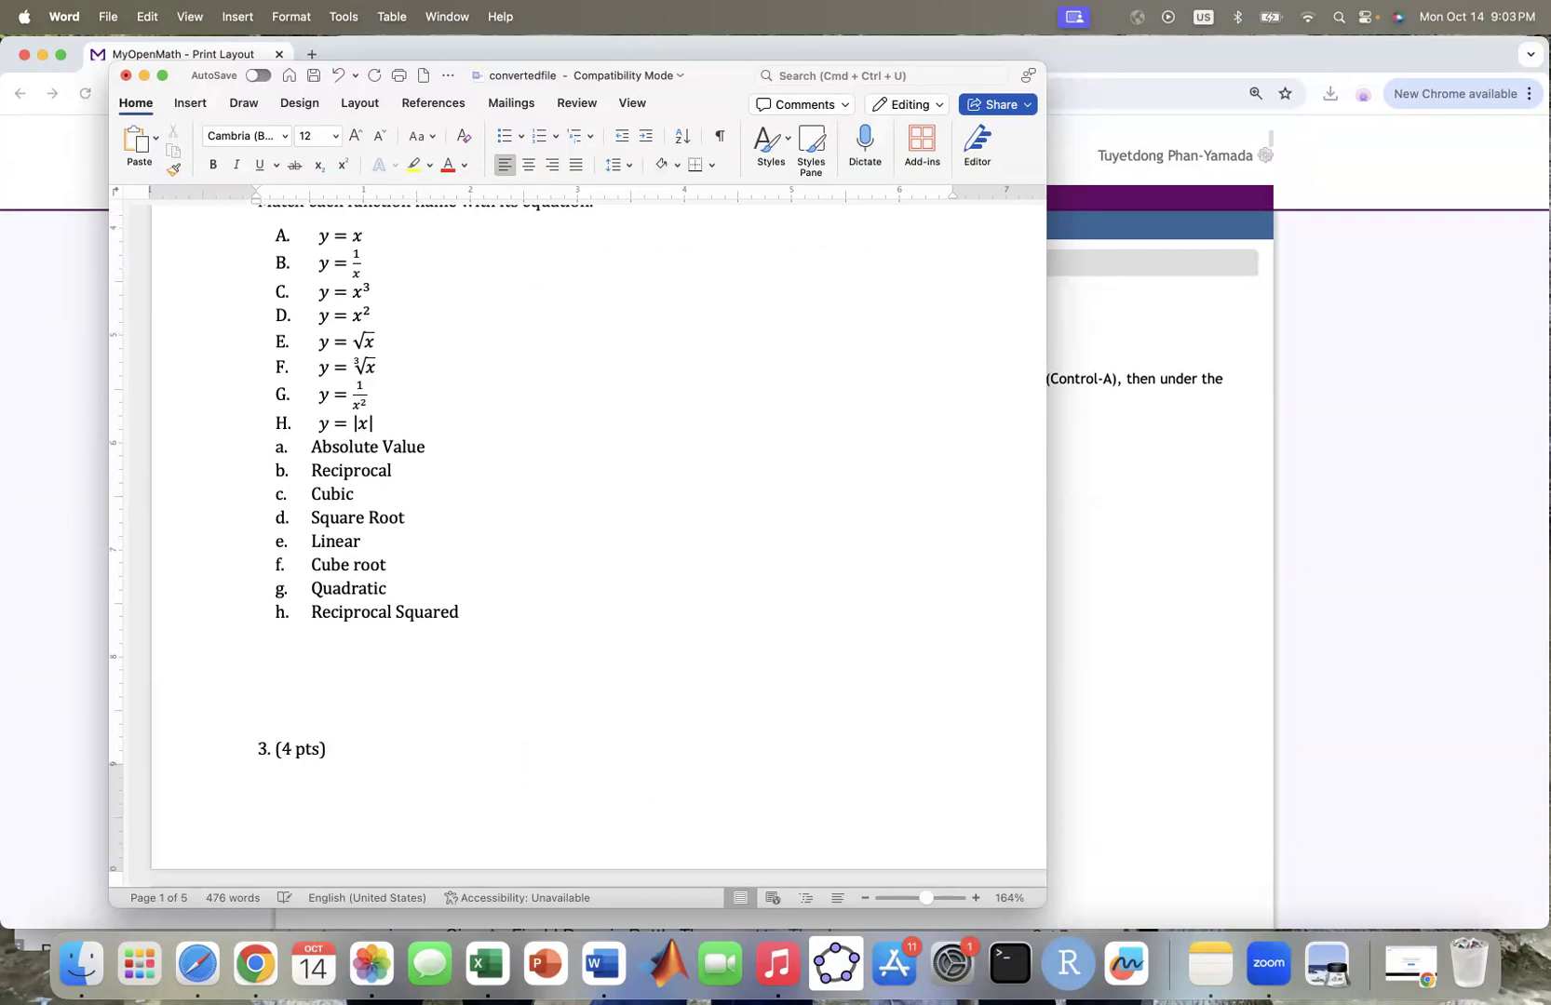
Step: Review both exam forms and answer keys, save convertedfile, then return to MyOpenMath's Generate Word Version page
{"action": "scroll", "coordinate": [433, 711], "scroll_direction": "down", "scroll_amount": 10}
{"action": "scroll", "coordinate": [433, 711], "scroll_direction": "down", "scroll_amount": 5}
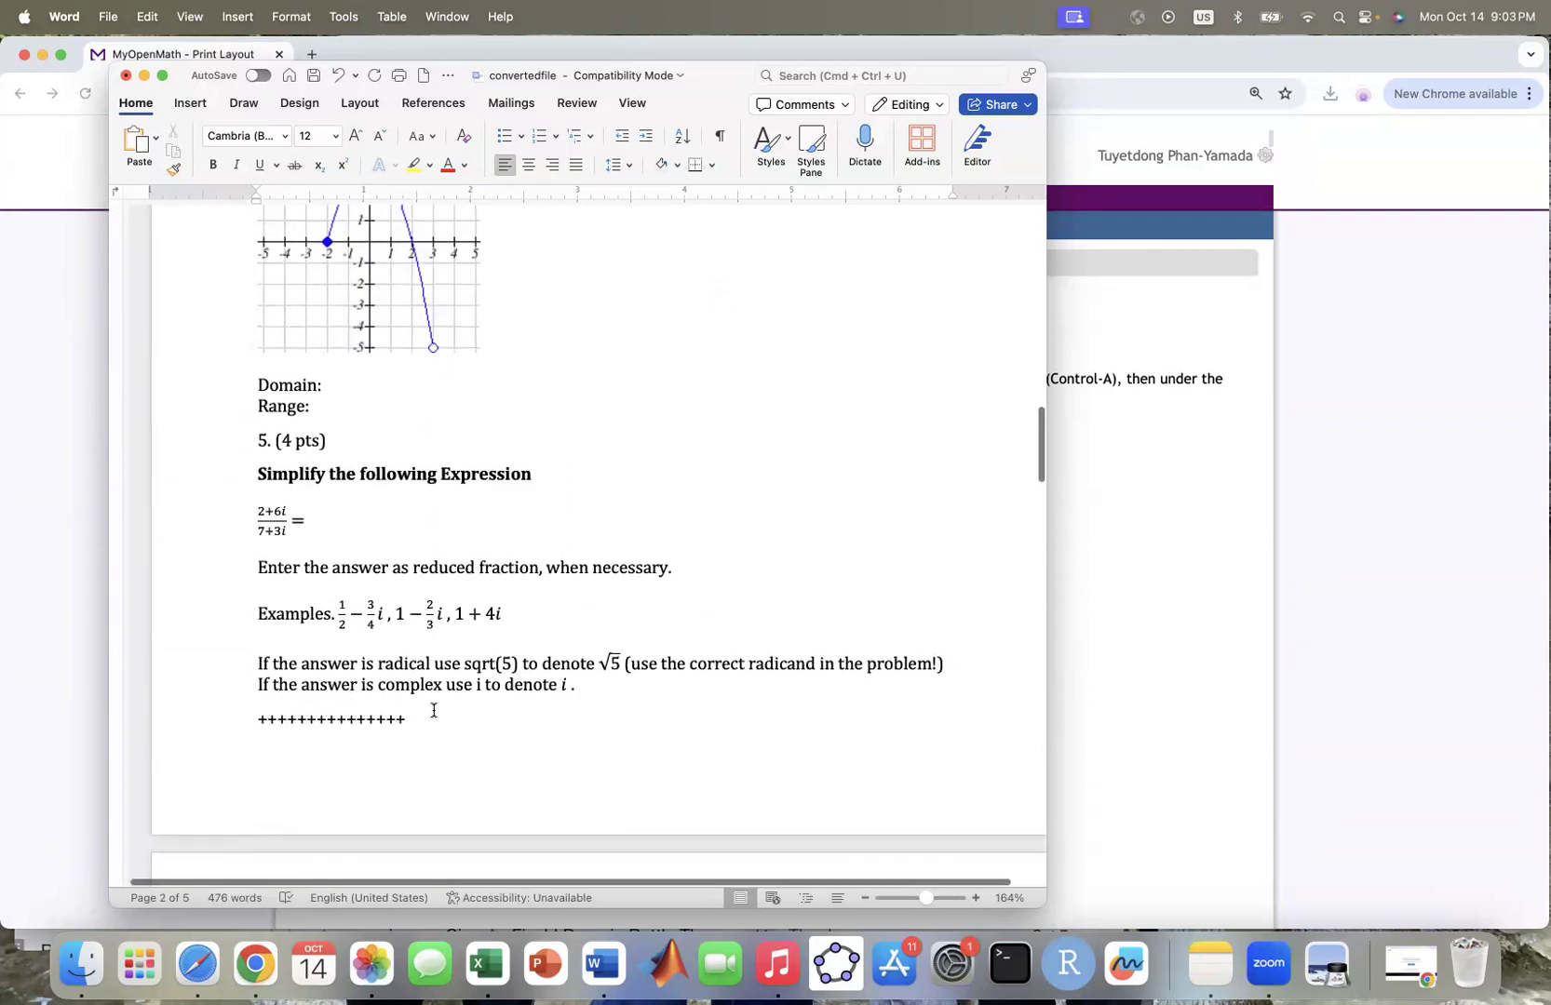
{"action": "scroll", "coordinate": [433, 710], "scroll_direction": "down", "scroll_amount": 8}
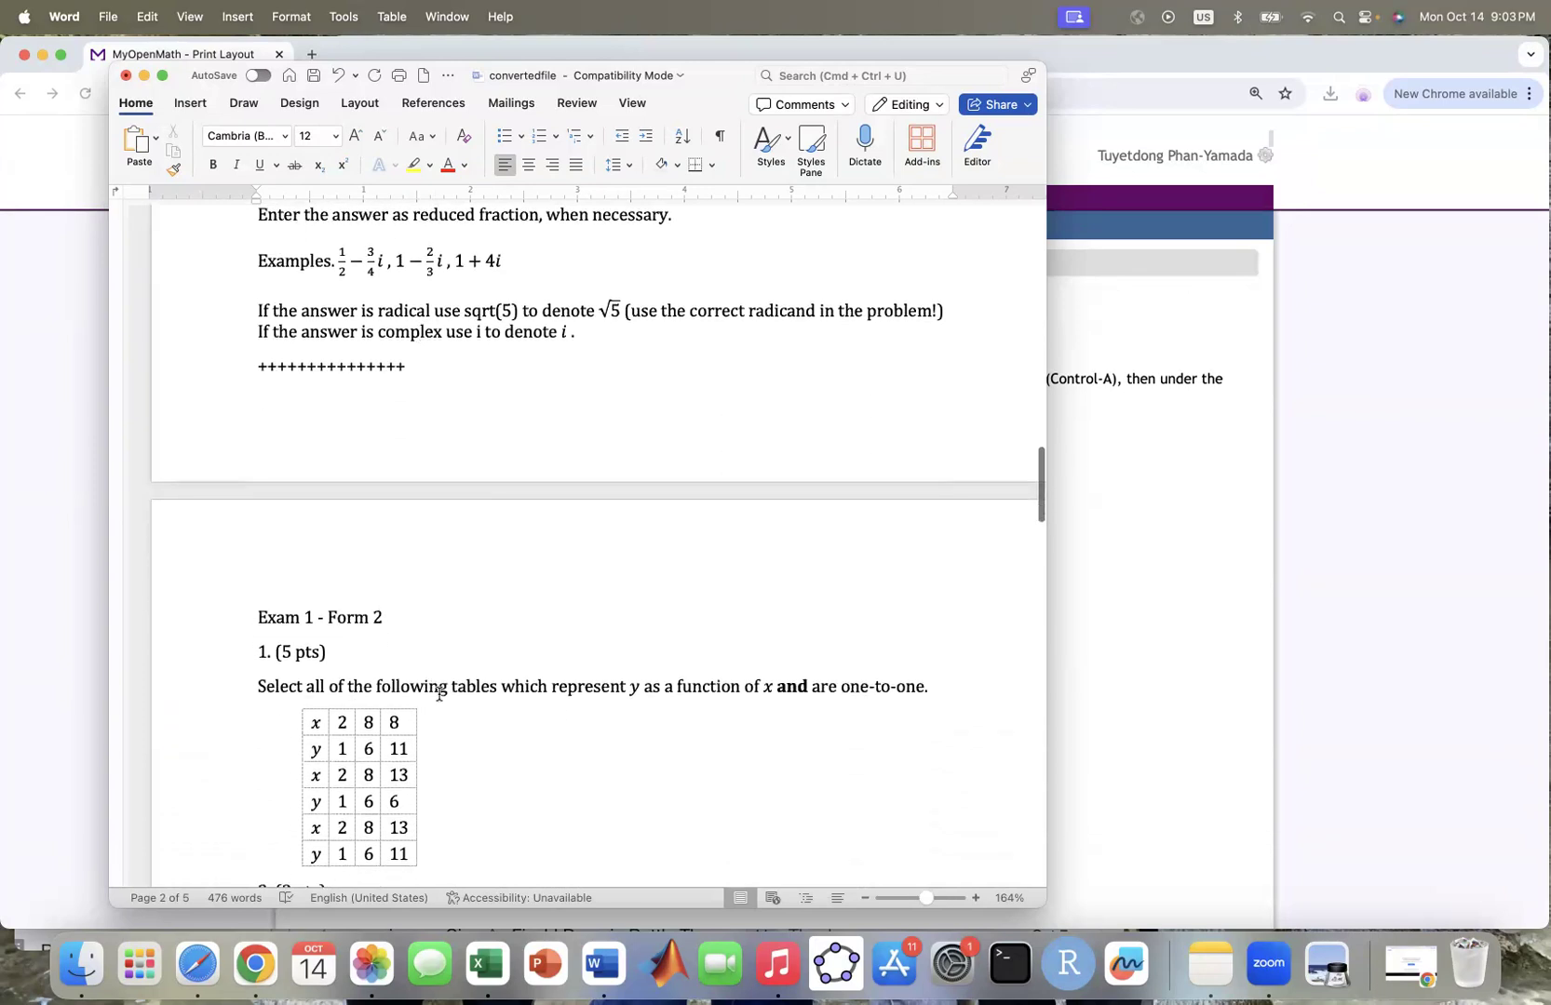
{"action": "scroll", "coordinate": [438, 694], "scroll_direction": "up", "scroll_amount": 7}
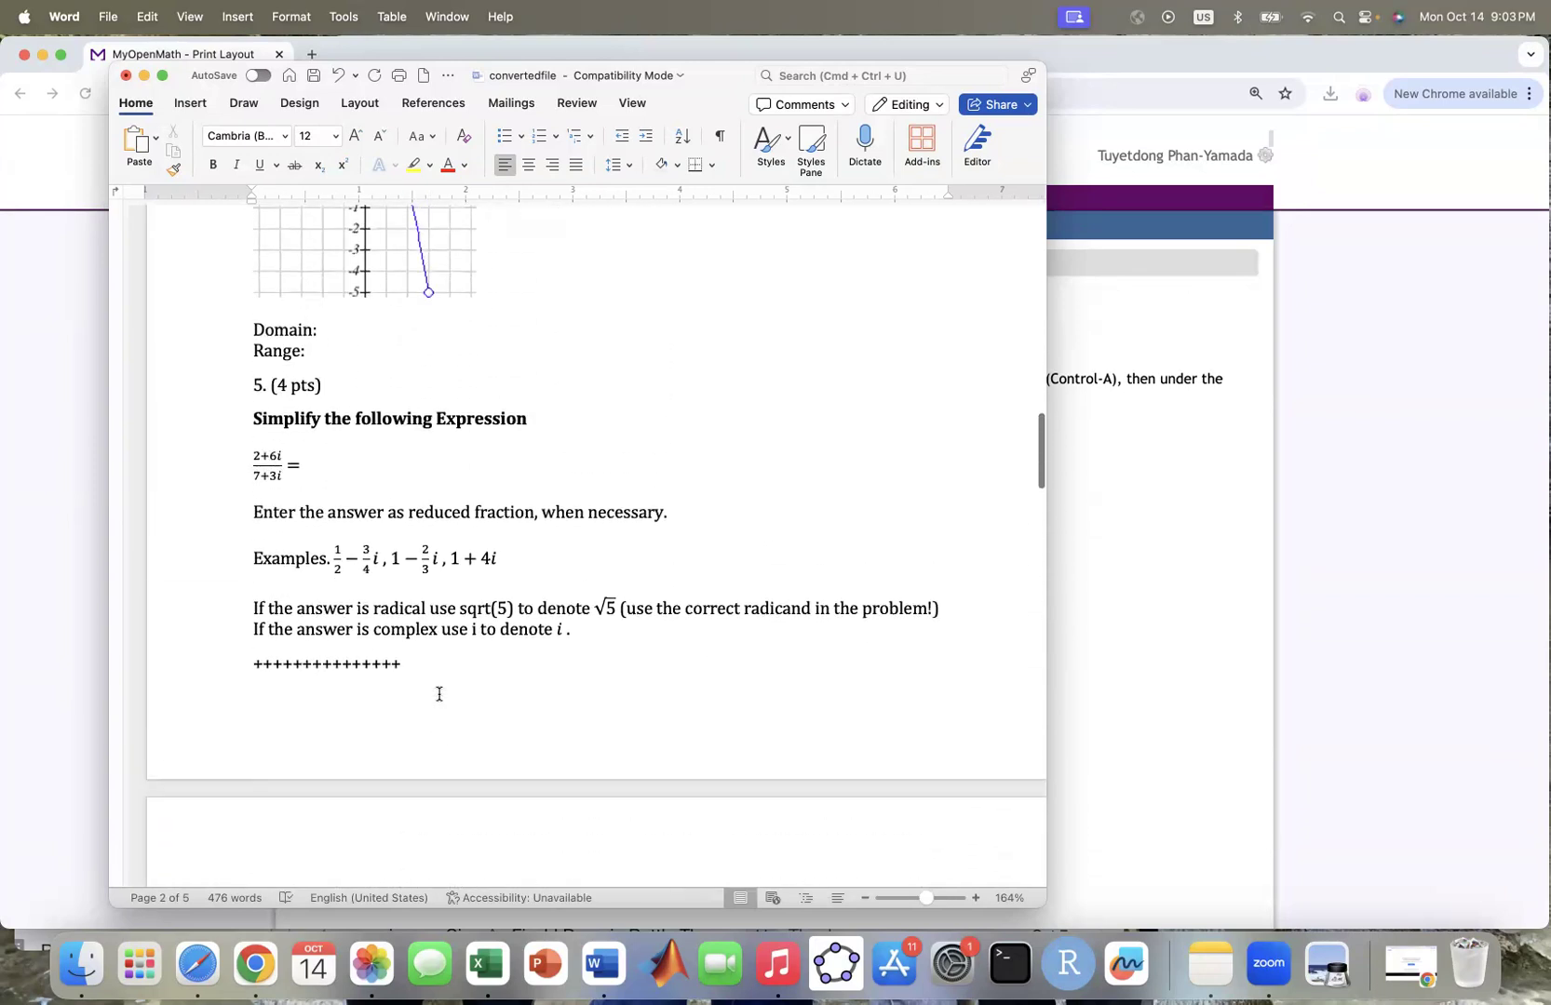
{"action": "scroll", "coordinate": [438, 693], "scroll_direction": "up", "scroll_amount": 4}
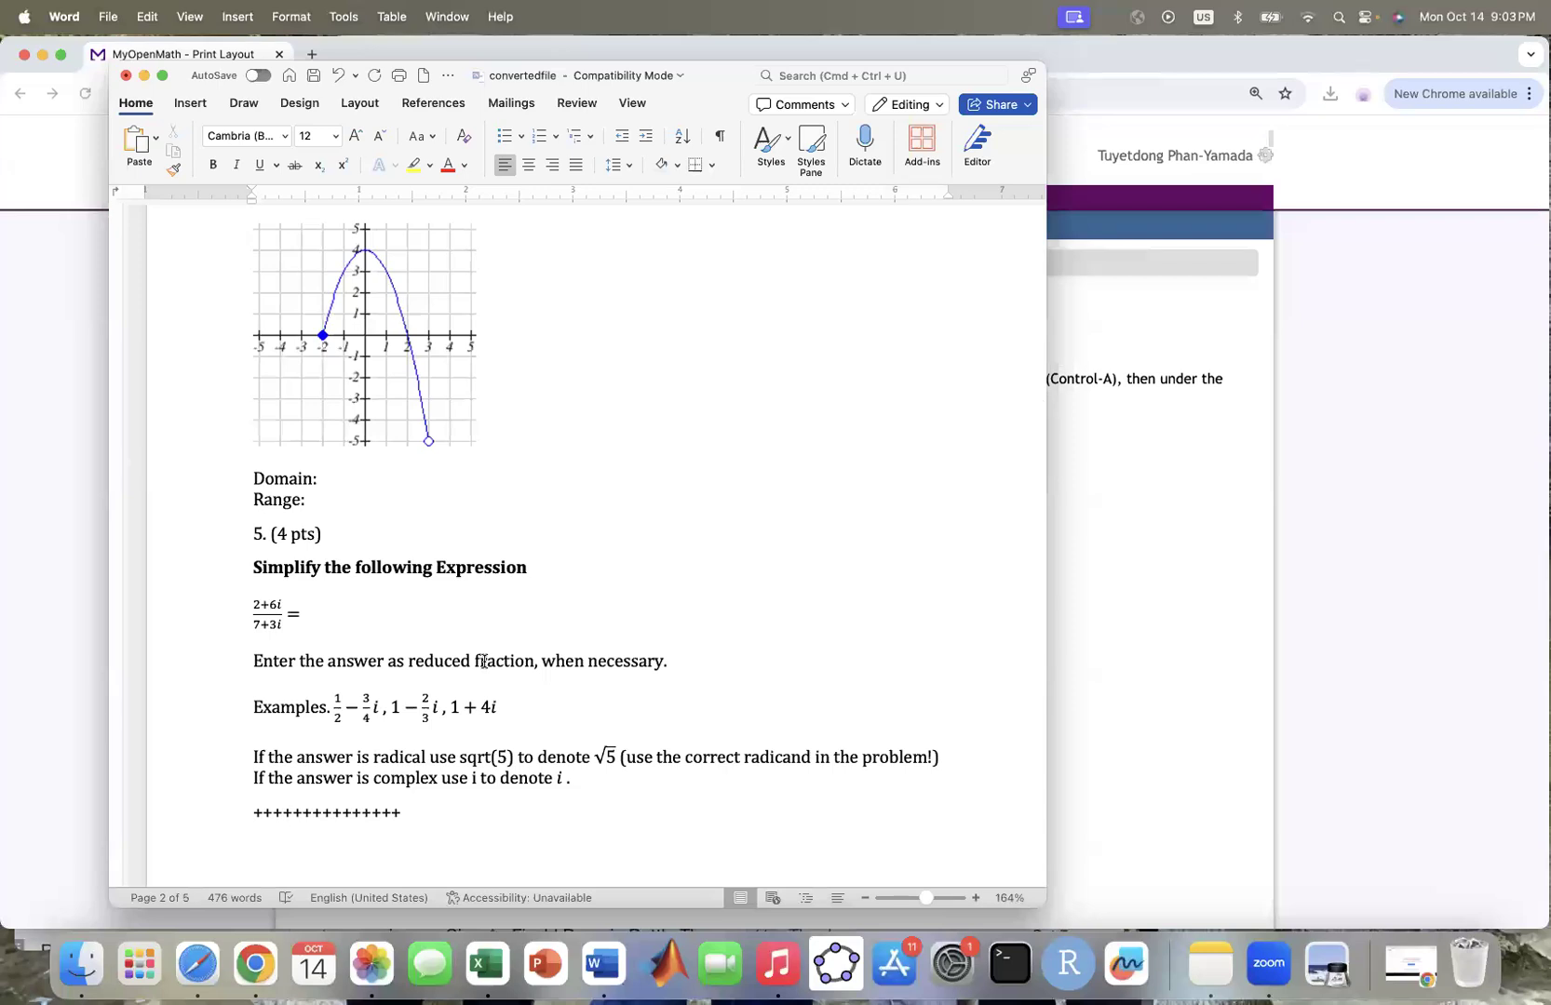
{"action": "scroll", "coordinate": [484, 661], "scroll_direction": "left", "scroll_amount": 1}
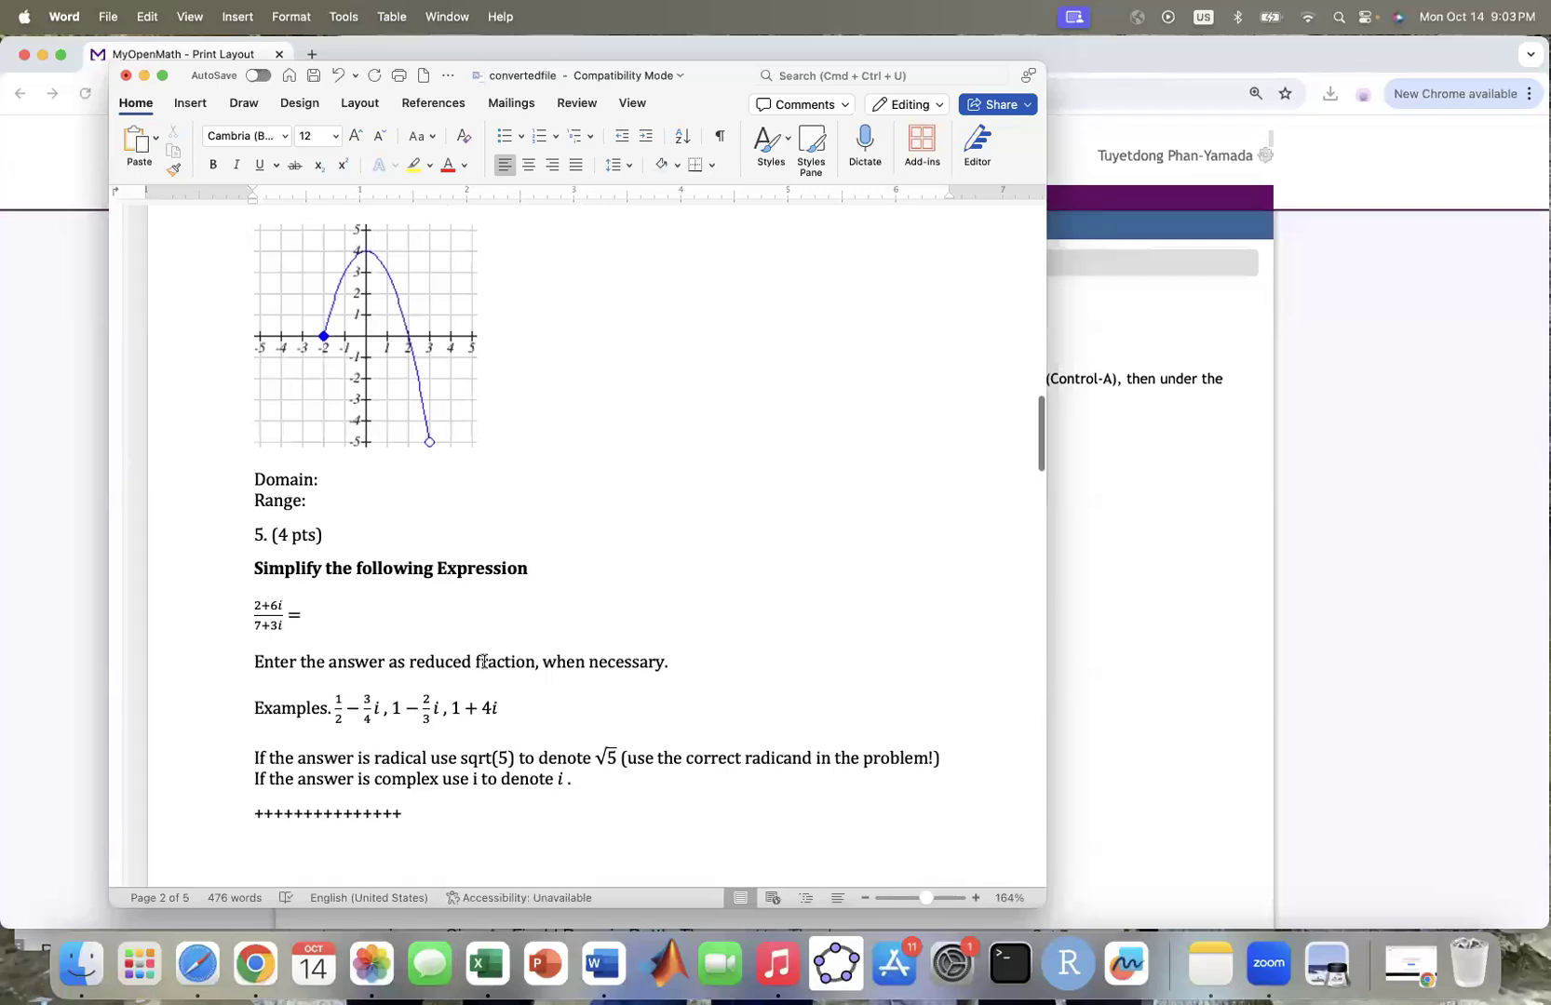
{"action": "scroll", "coordinate": [476, 656], "scroll_direction": "down", "scroll_amount": 10}
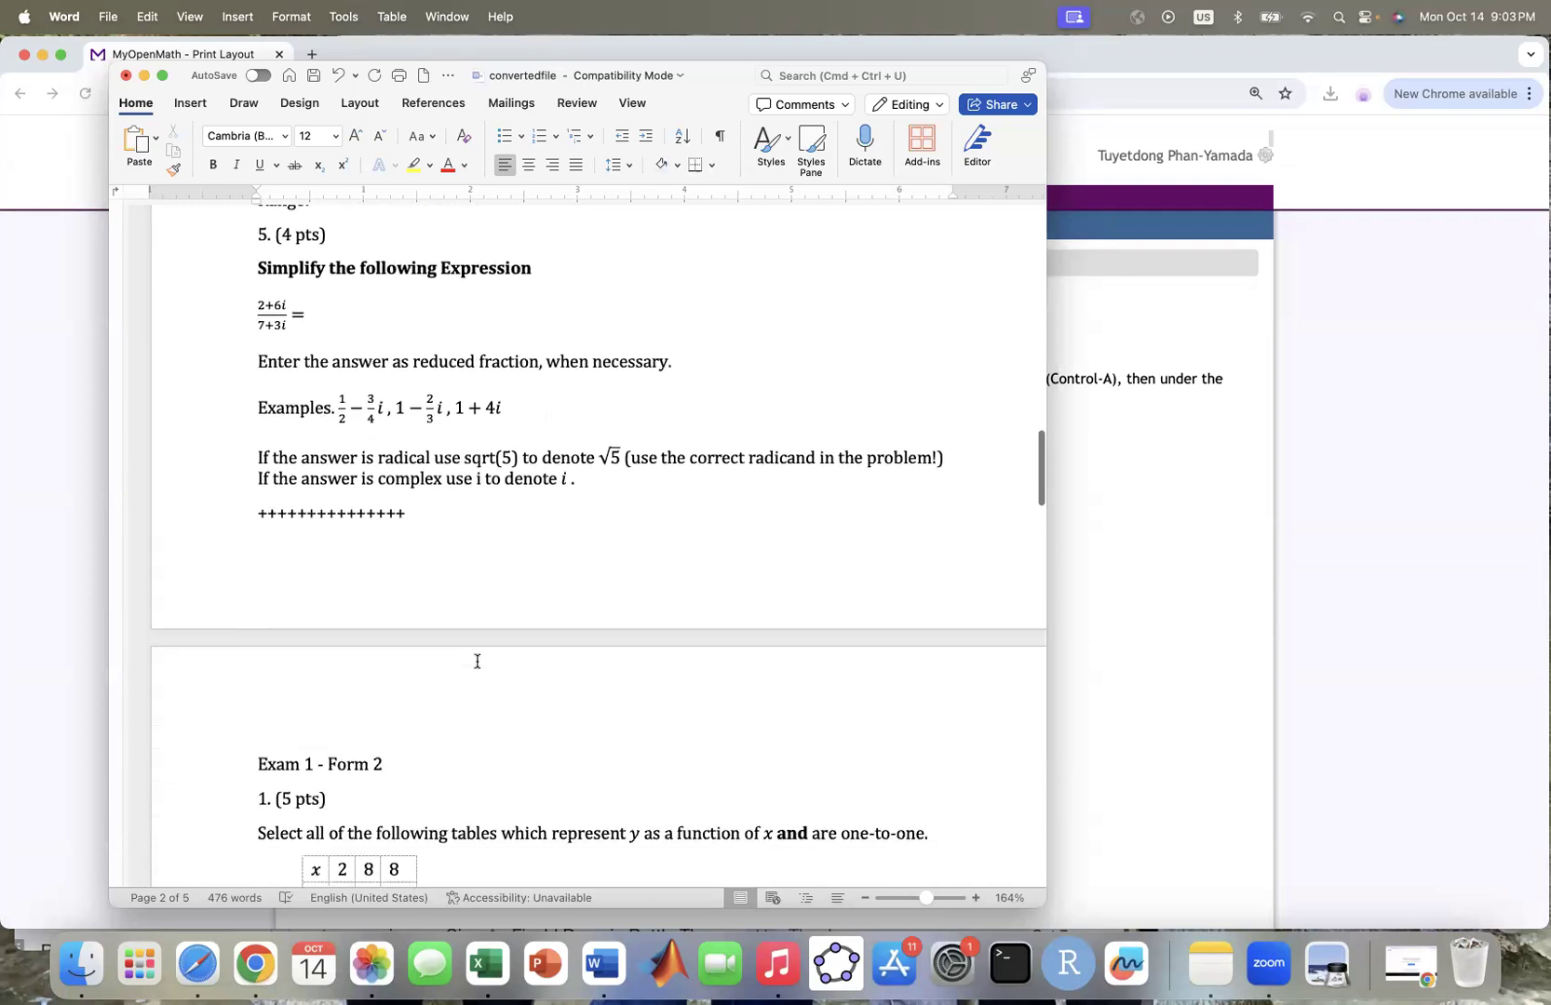
{"action": "scroll", "coordinate": [473, 662], "scroll_direction": "down", "scroll_amount": 20}
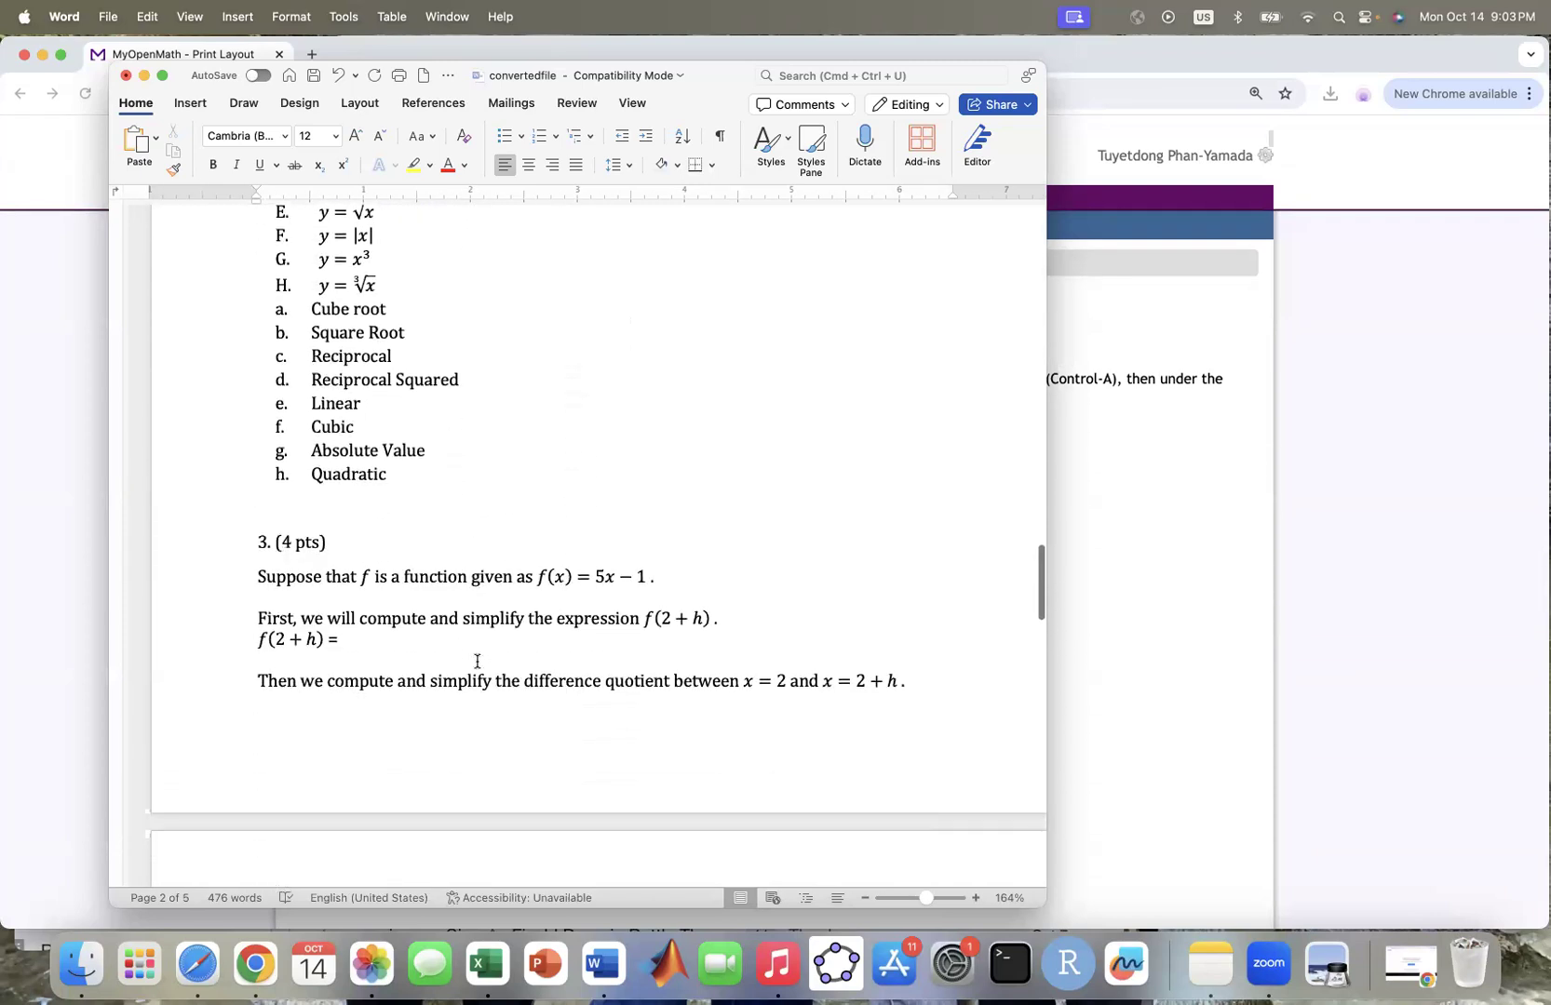
{"action": "scroll", "coordinate": [475, 659], "scroll_direction": "down", "scroll_amount": 20}
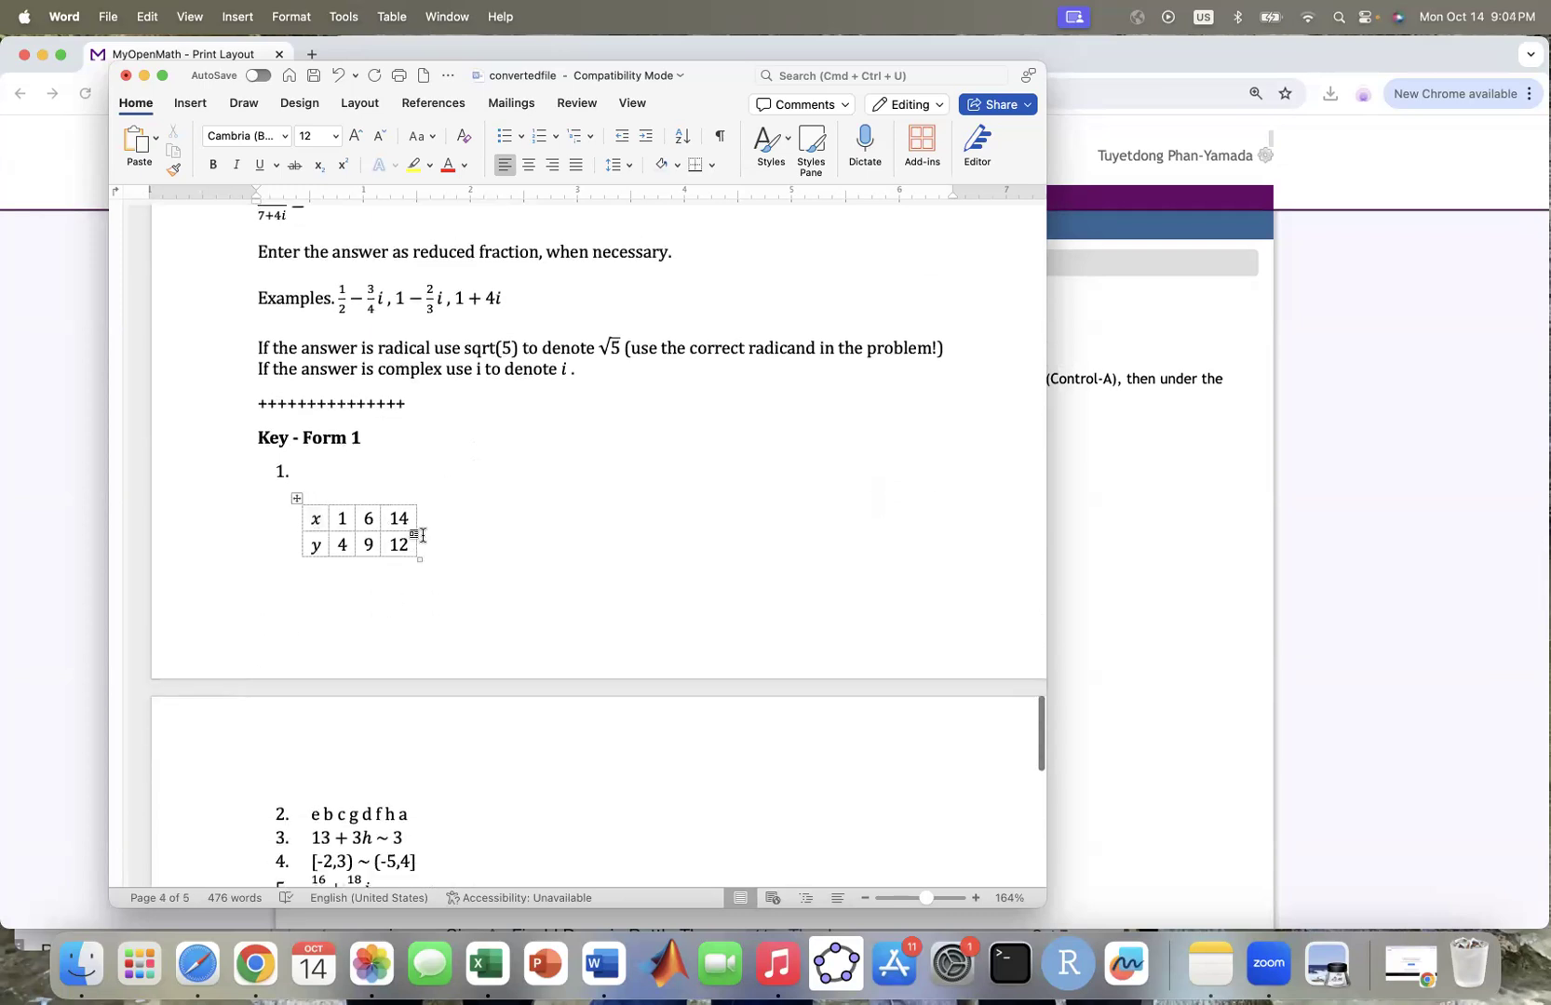
{"action": "scroll", "coordinate": [392, 838], "scroll_direction": "down", "scroll_amount": 15}
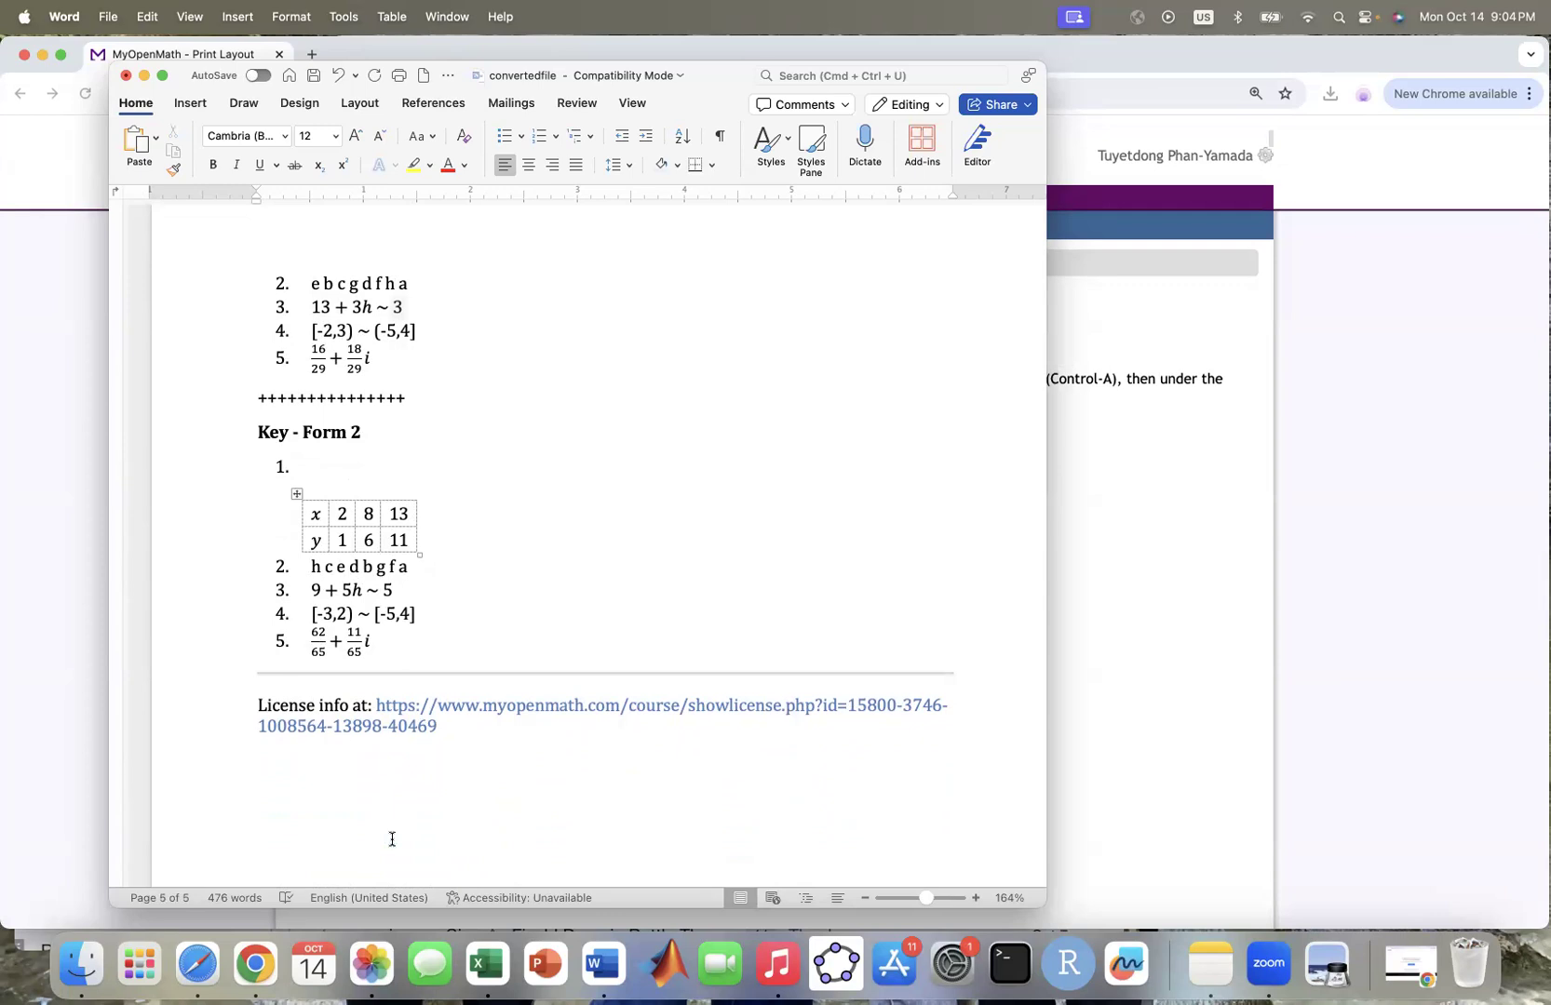
{"action": "left_click", "coordinate": [313, 77]}
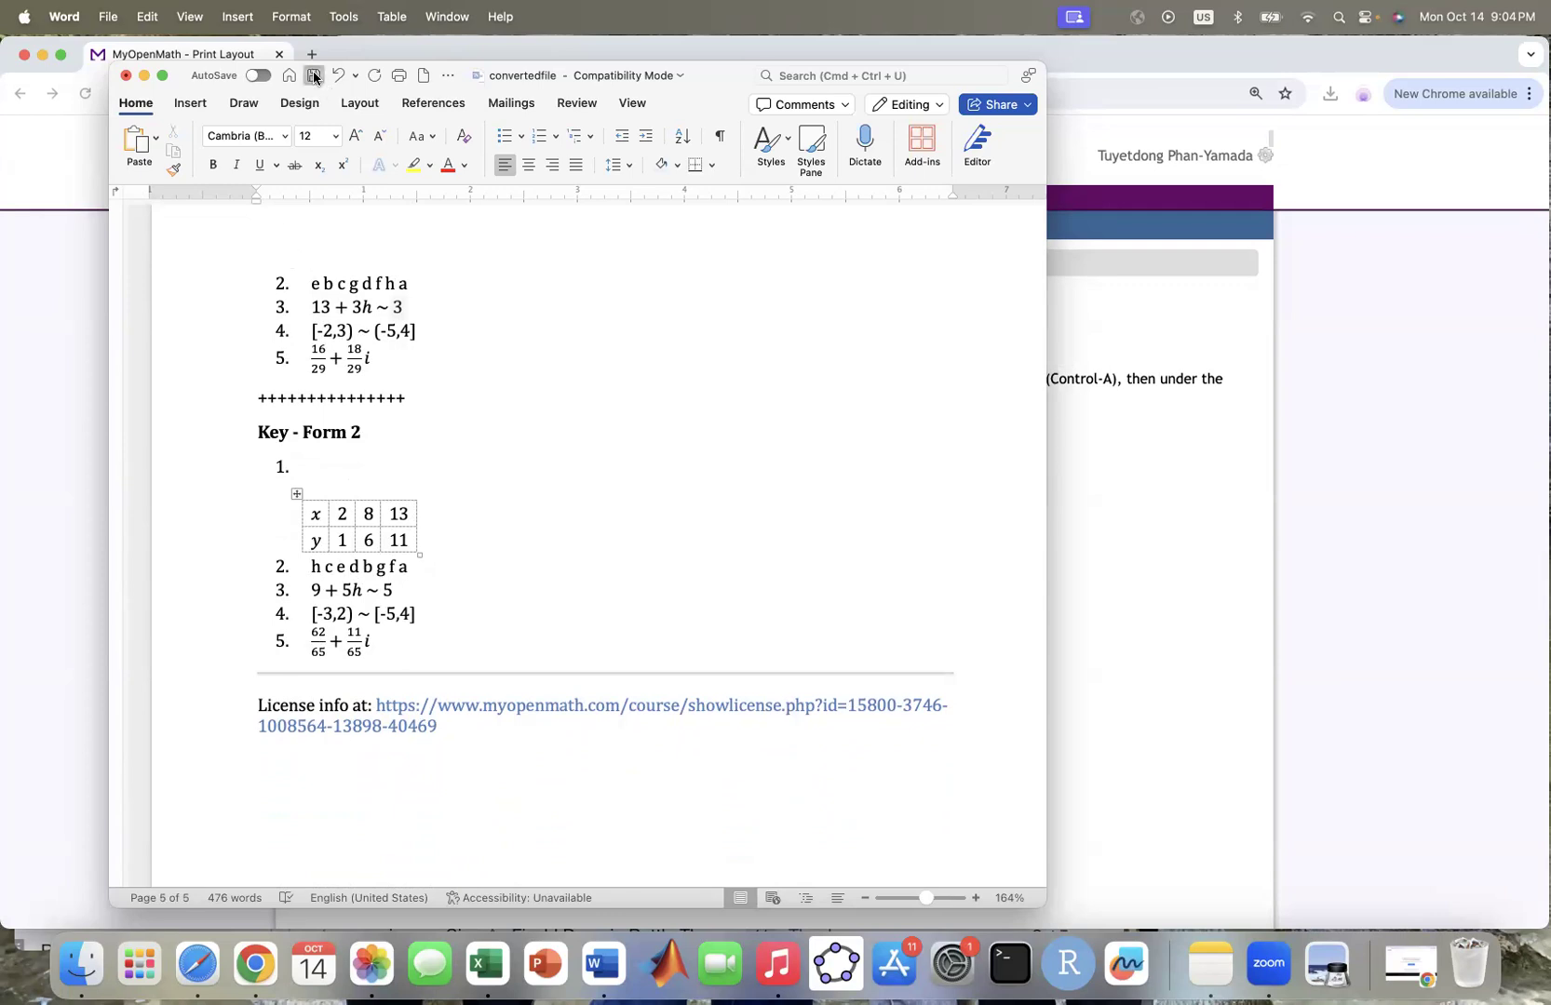
{"action": "left_click", "coordinate": [1162, 306]}
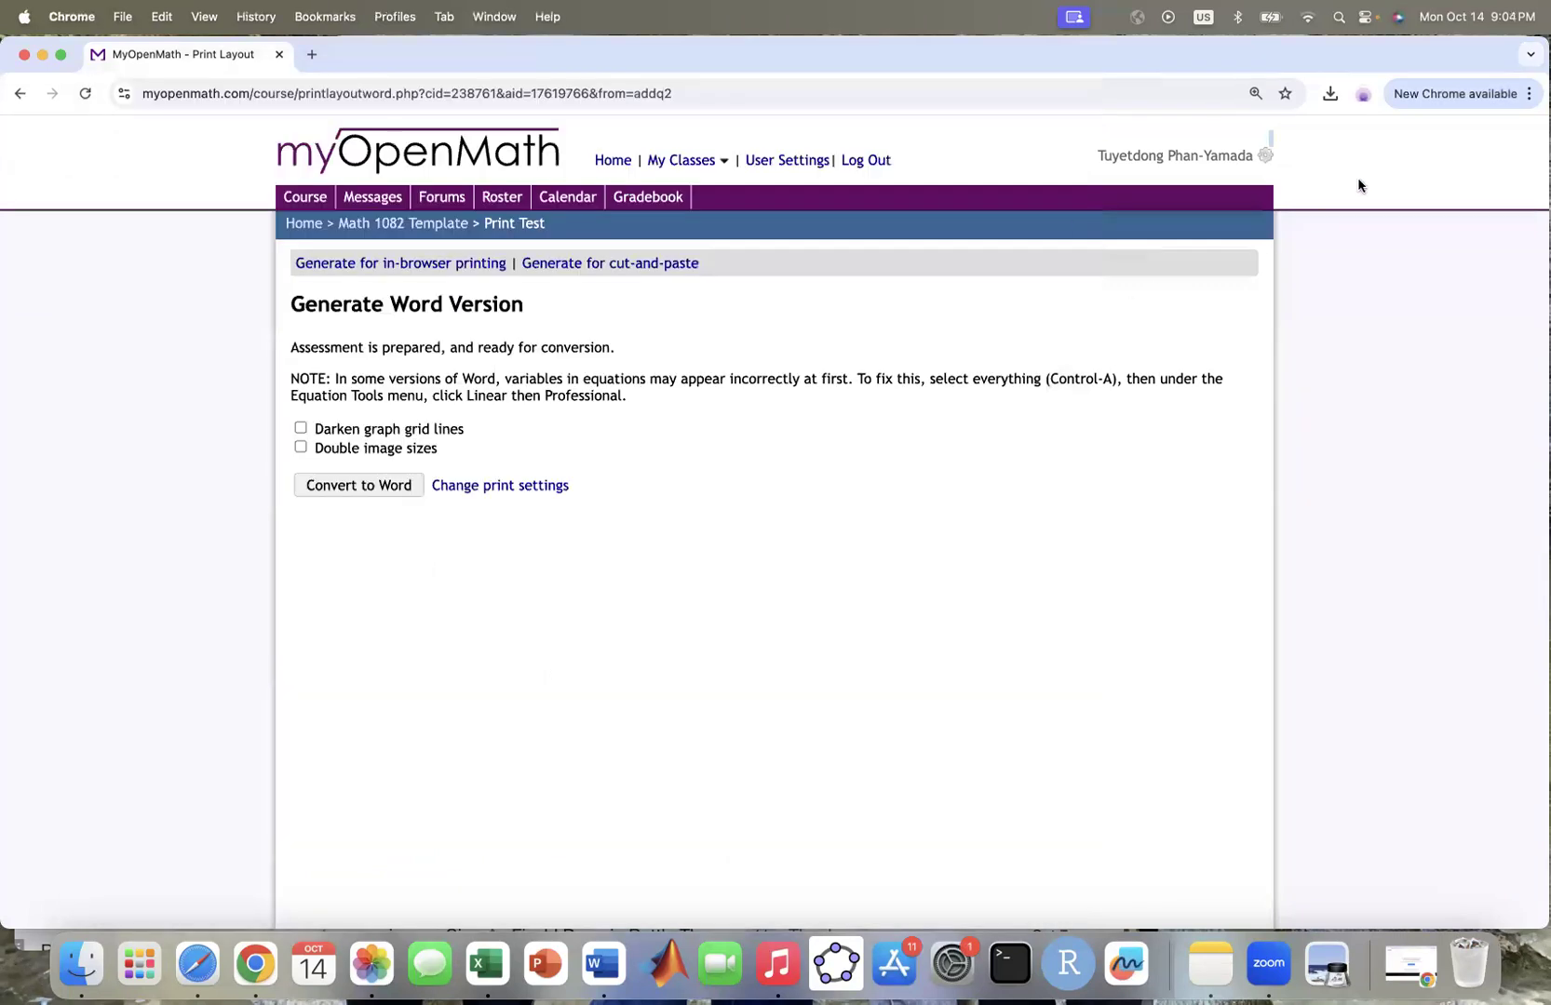